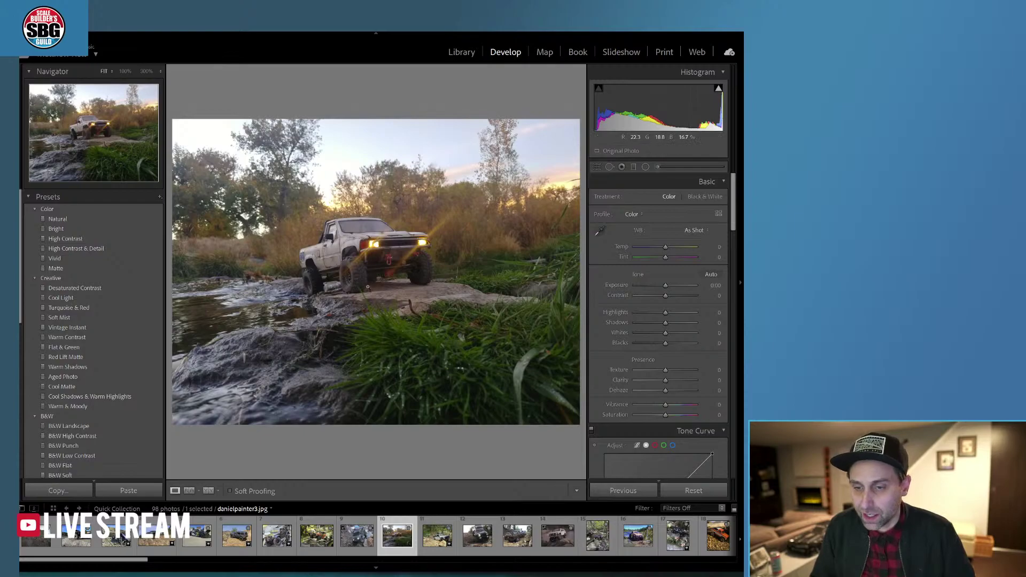
Examine the truck, its headlight flare, tires and surrounding rocks at 100% magnification
left_click(372, 293)
left_click_drag(420, 234, 471, 250)
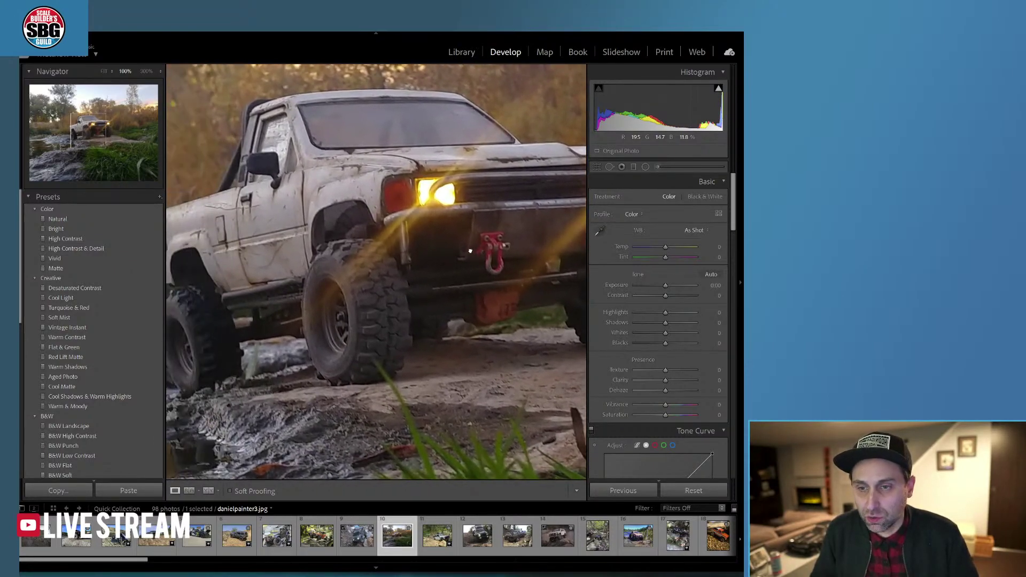
mouse_move(347, 270)
left_mouse_down()
mouse_move(412, 268)
mouse_move(359, 281)
left_mouse_up()
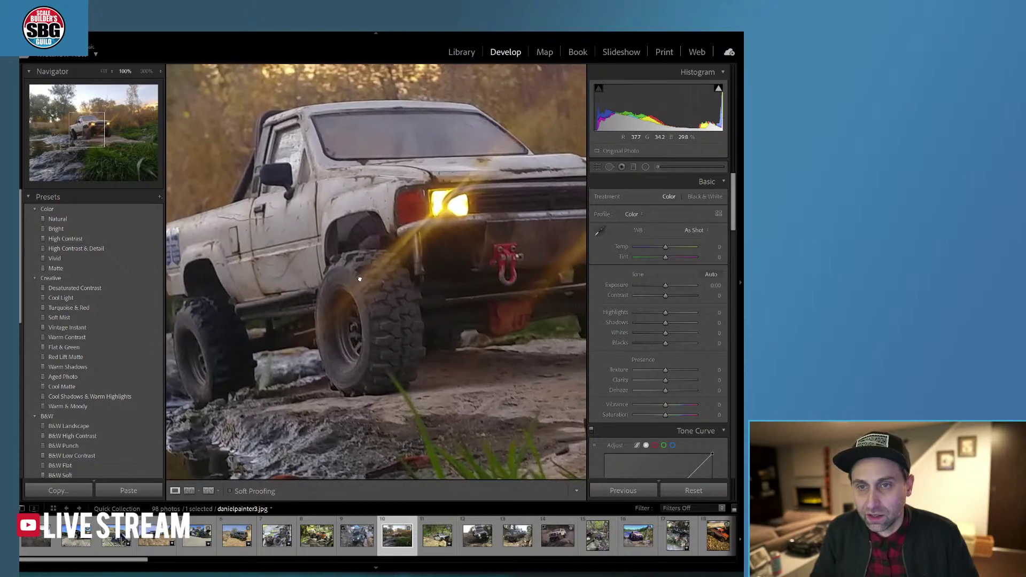
left_click(392, 245)
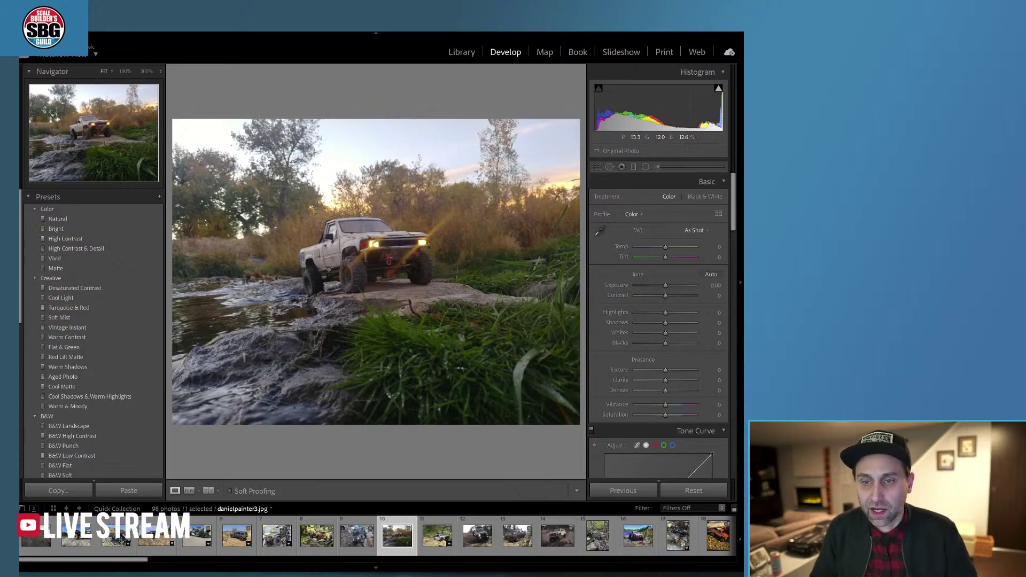
left_click(330, 276)
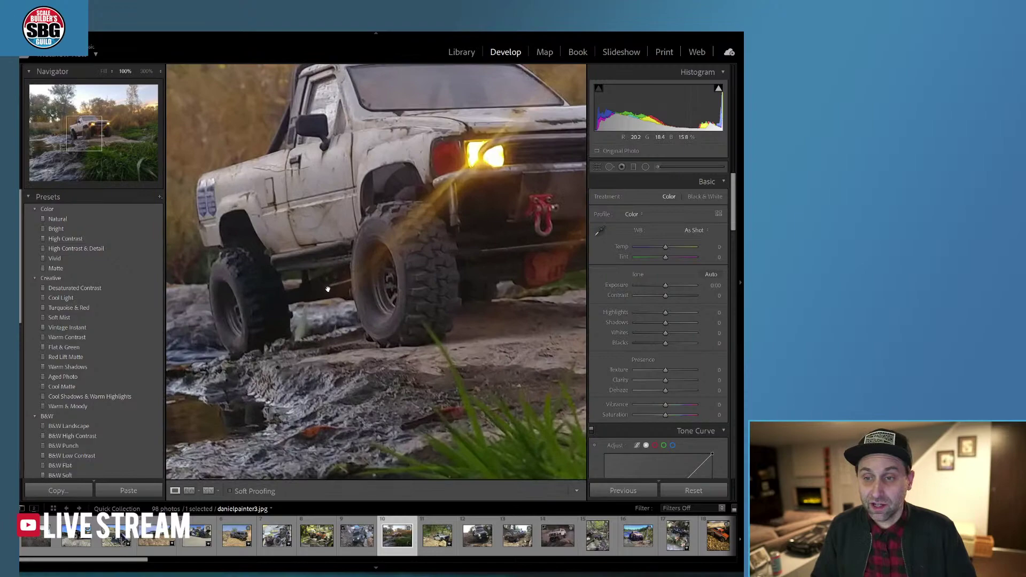
left_click(311, 316)
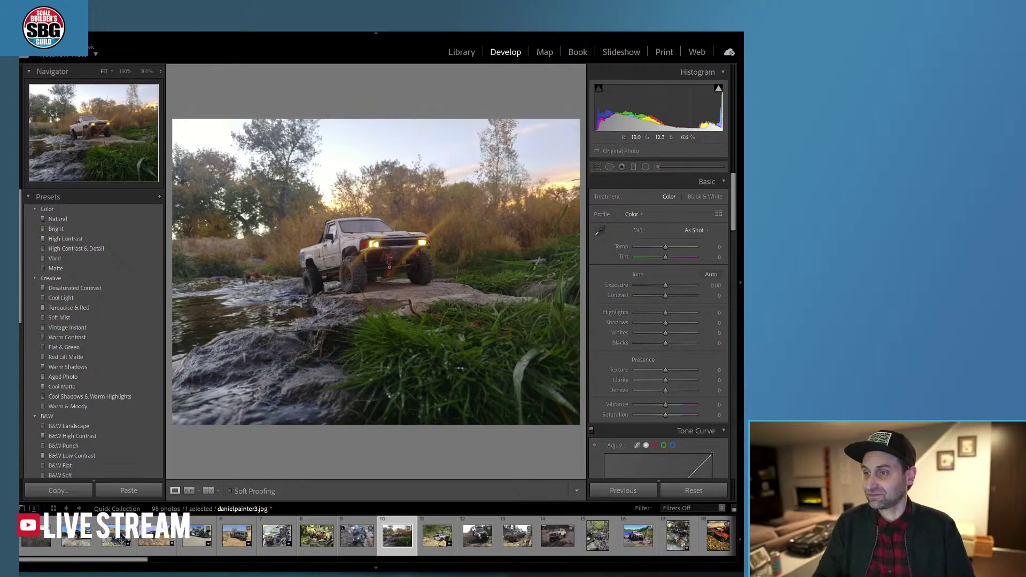
left_click(390, 267)
left_click_drag(351, 250, 490, 244)
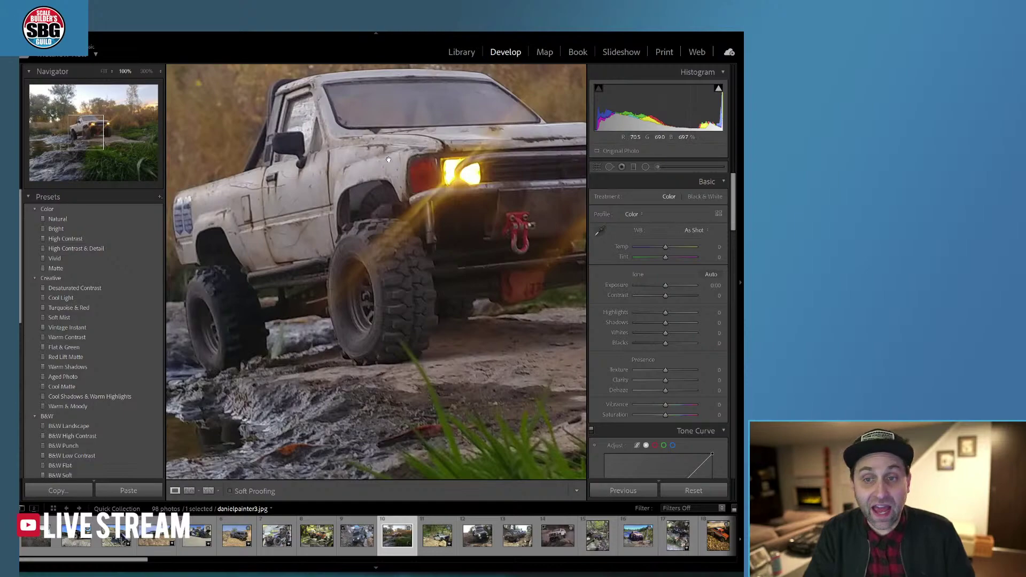
left_click(396, 215)
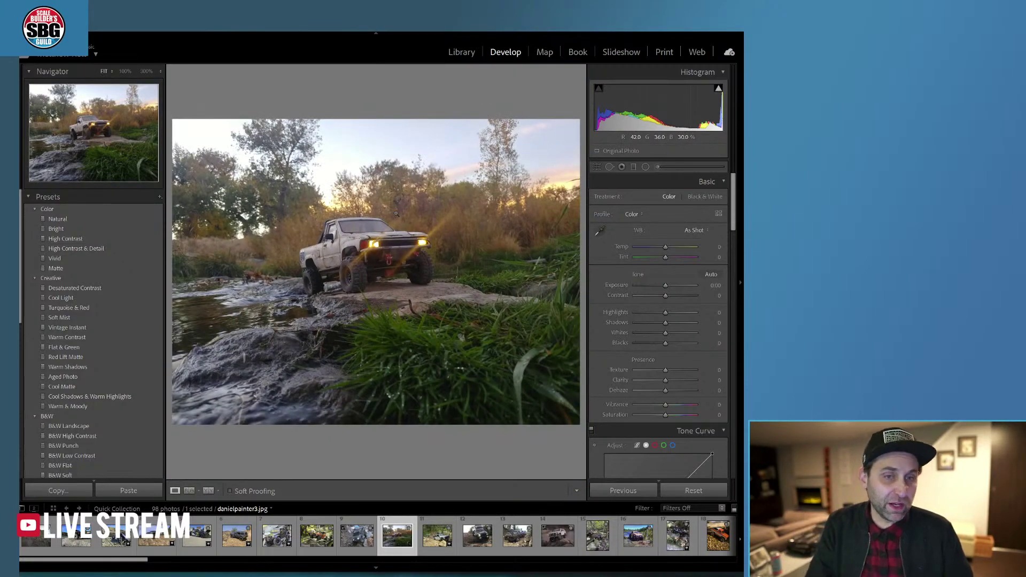
Crop a strip of foreground grass and water off the photo's lower edge, keeping the full width
left_click(594, 167)
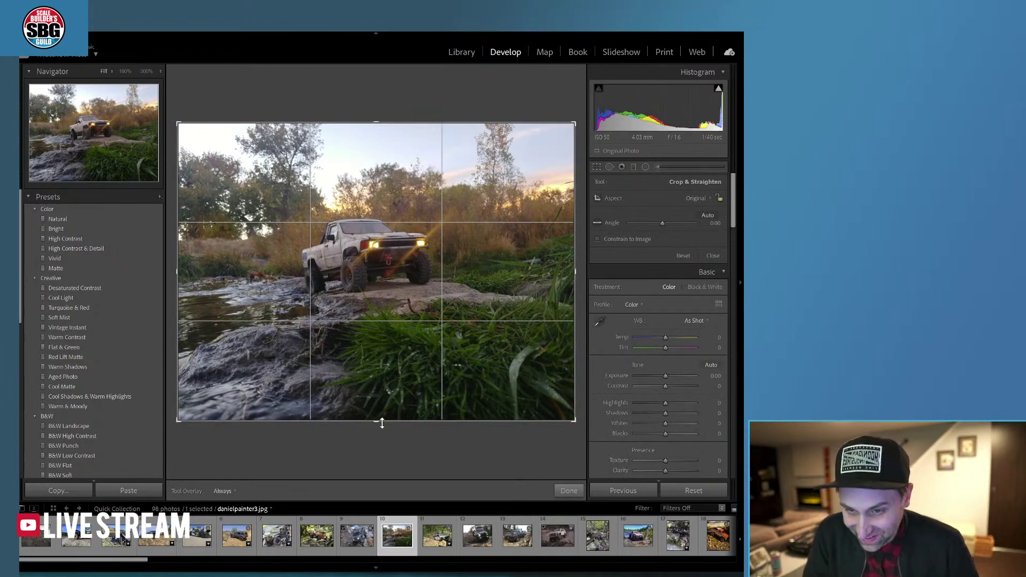
left_click_drag(382, 423, 383, 394)
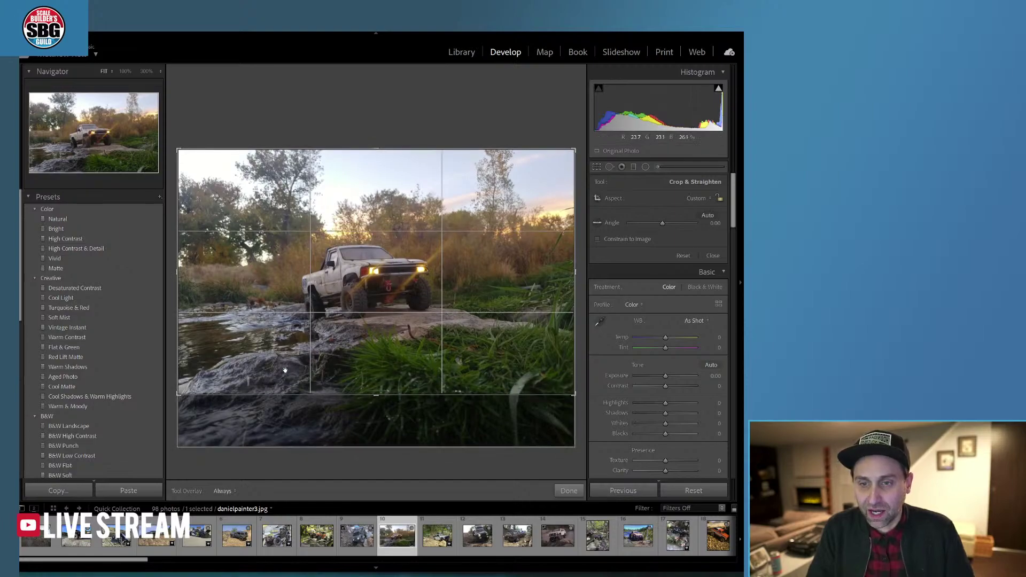
left_click(568, 491)
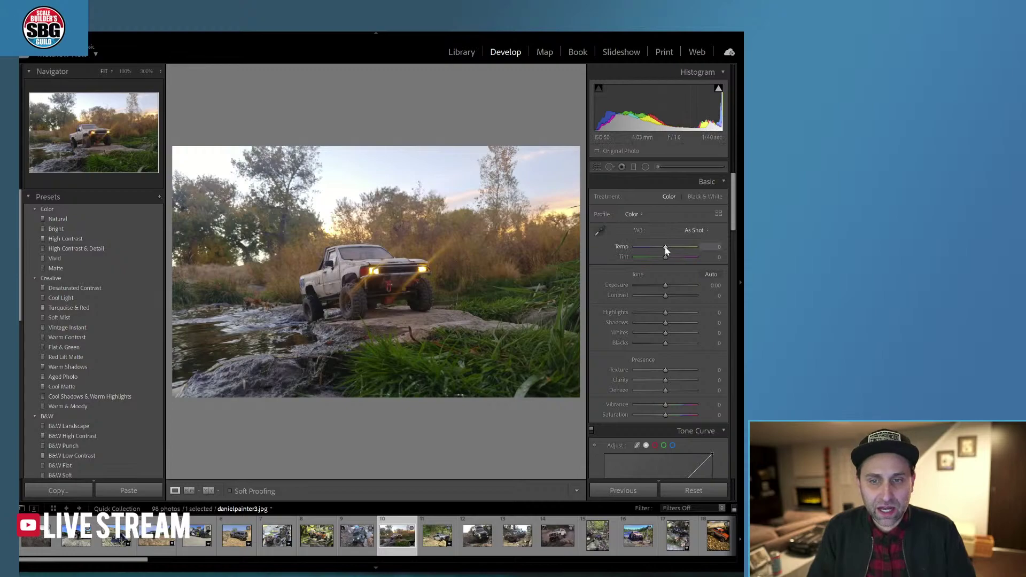
Cool the white balance to temperature -10 with tint +5, and lower the overall exposure to -0.14
left_click_drag(666, 248, 667, 248)
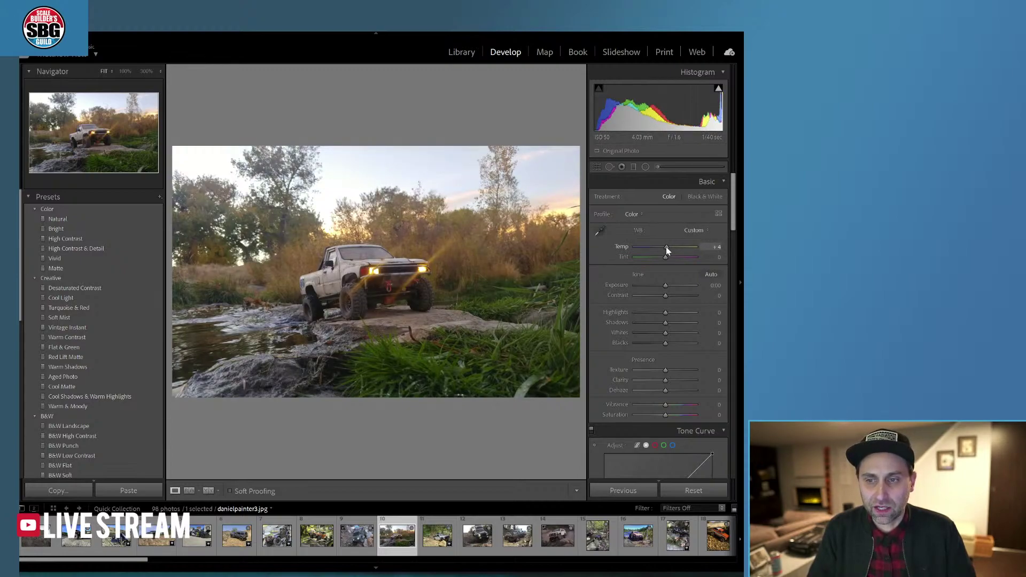
left_click_drag(666, 247, 662, 250)
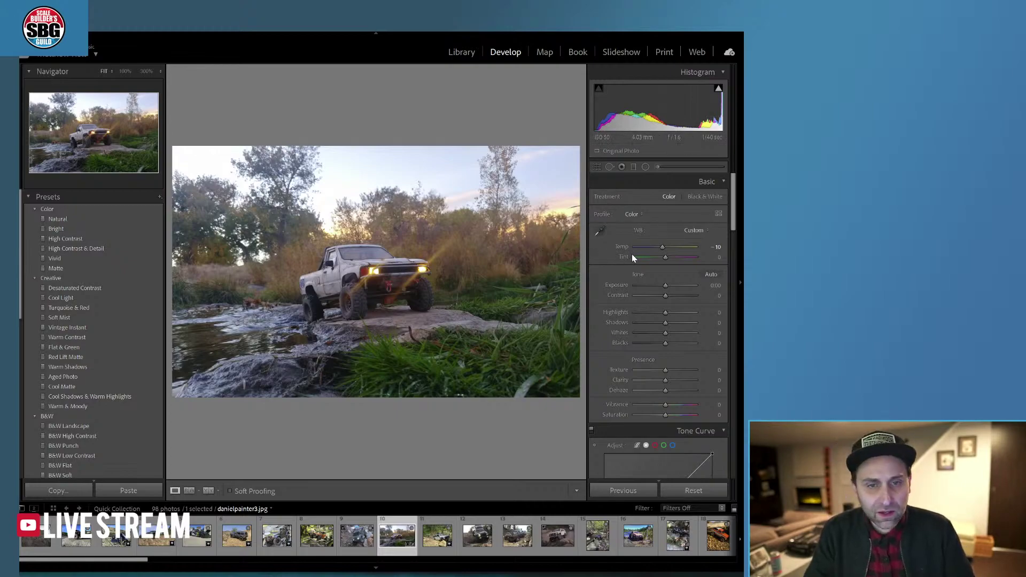
left_click_drag(665, 258, 663, 285)
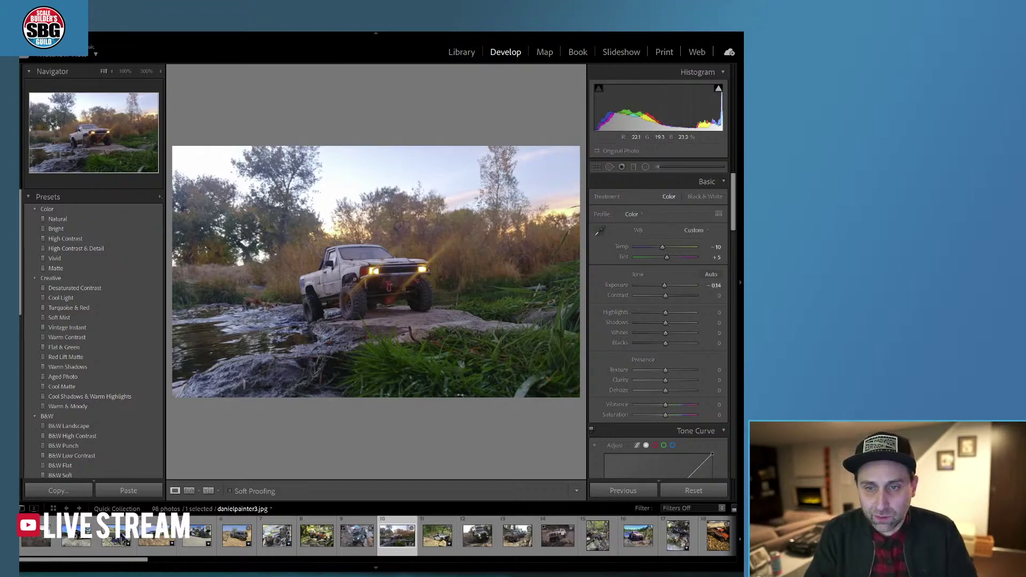
Check the truck's front up close and set highlights to +11, shadows to -11 and whites to +21
left_click(403, 253)
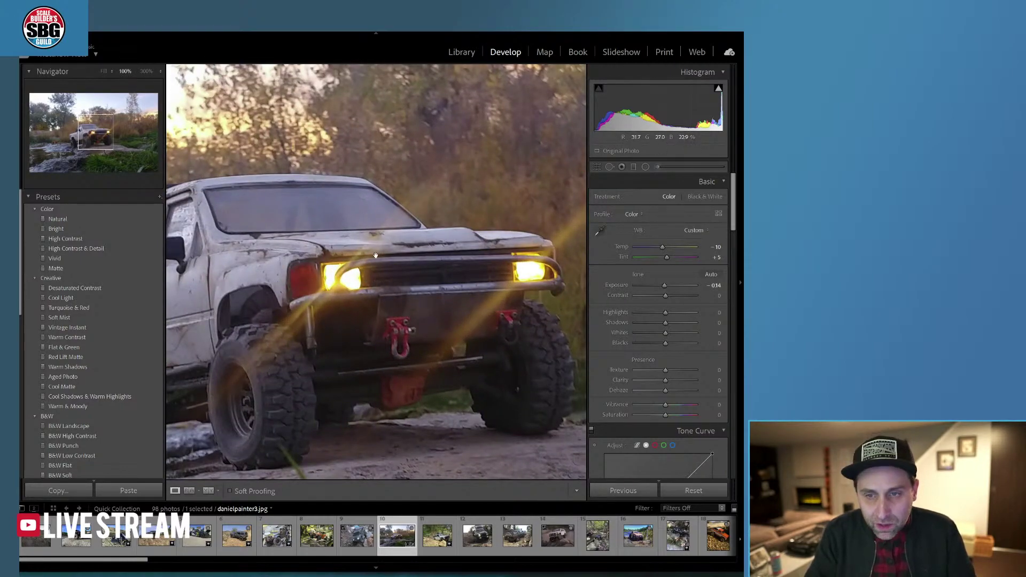
left_click(409, 198)
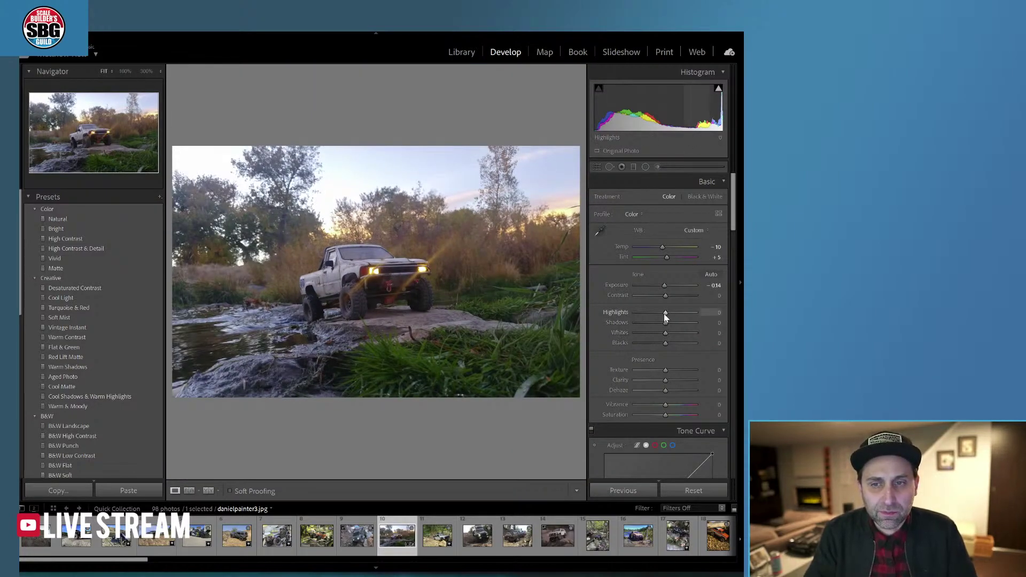
left_click_drag(665, 316, 660, 326)
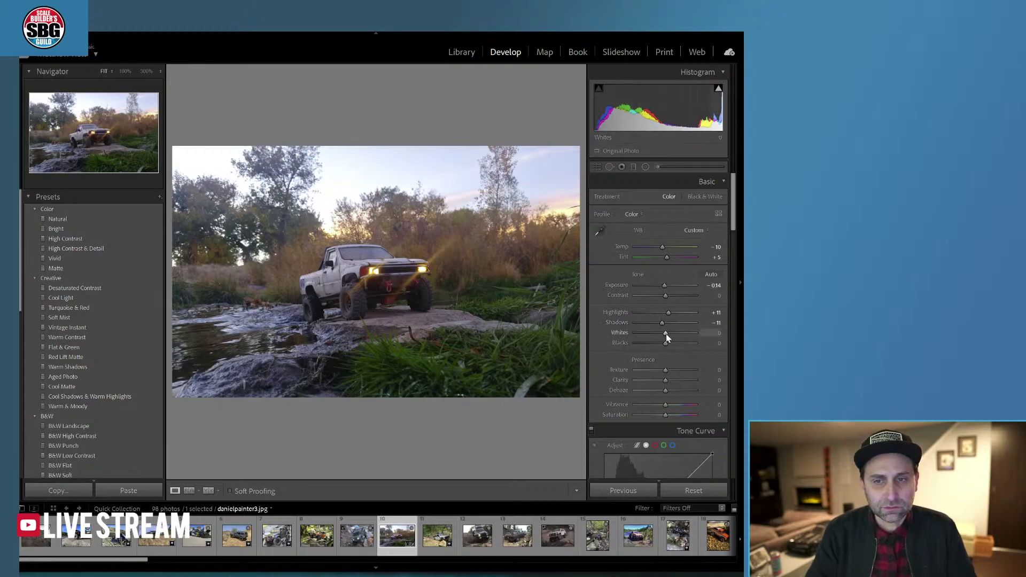
left_click_drag(666, 335, 672, 332)
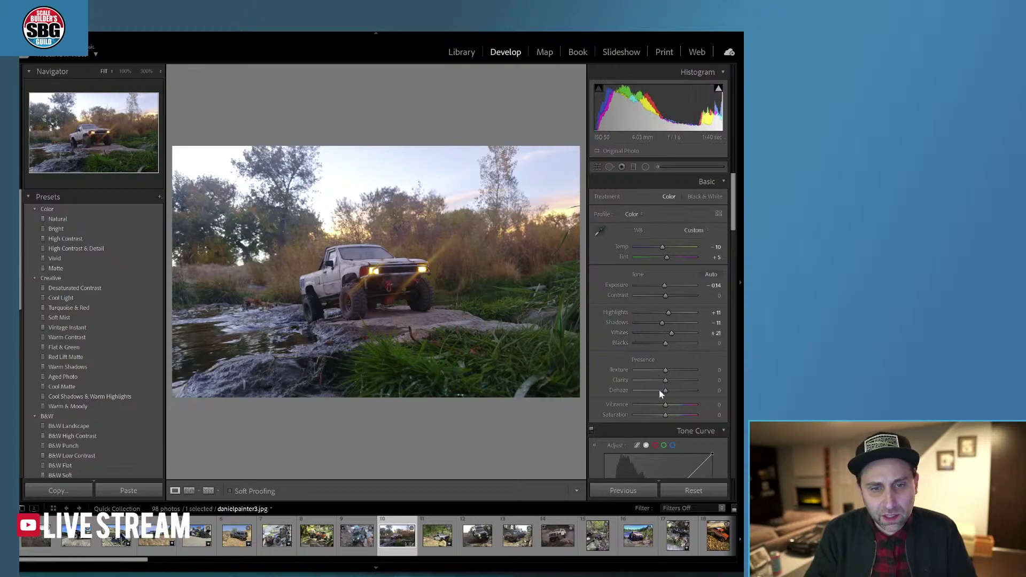
Raise the photo's texture to +37 and clarity to +19
left_click_drag(666, 370, 677, 370)
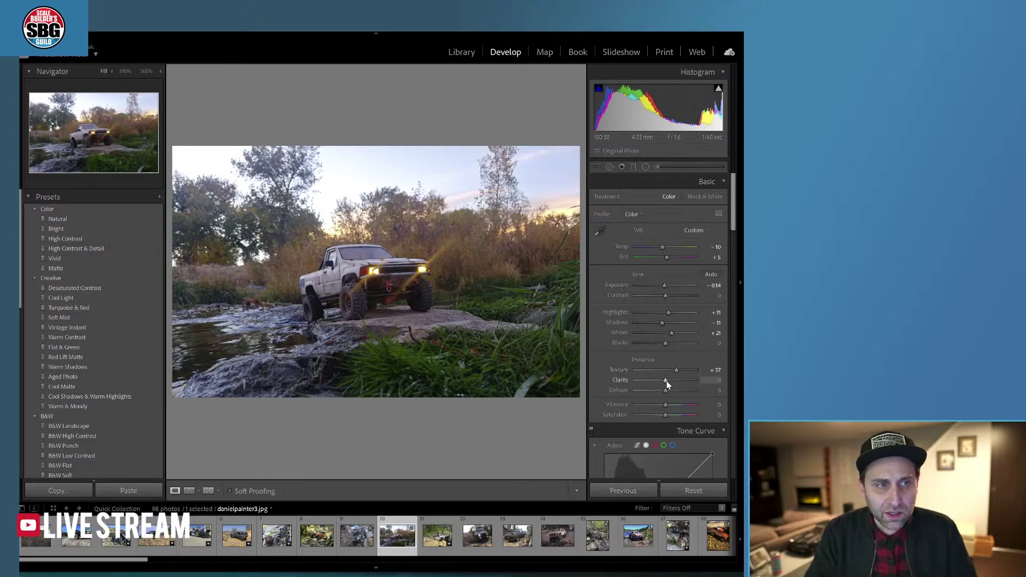
left_click_drag(666, 380, 672, 380)
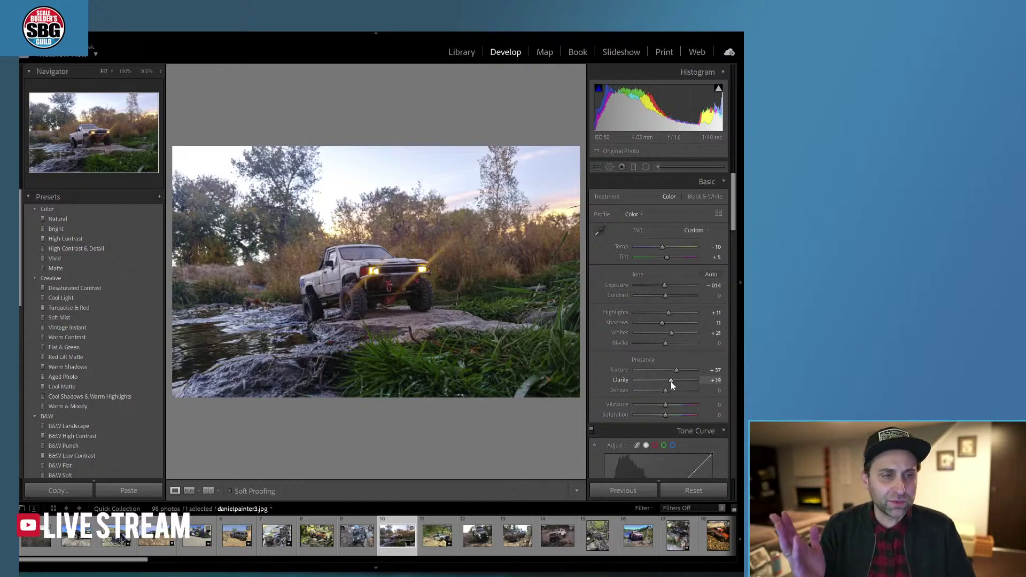
left_click_drag(671, 381, 668, 382)
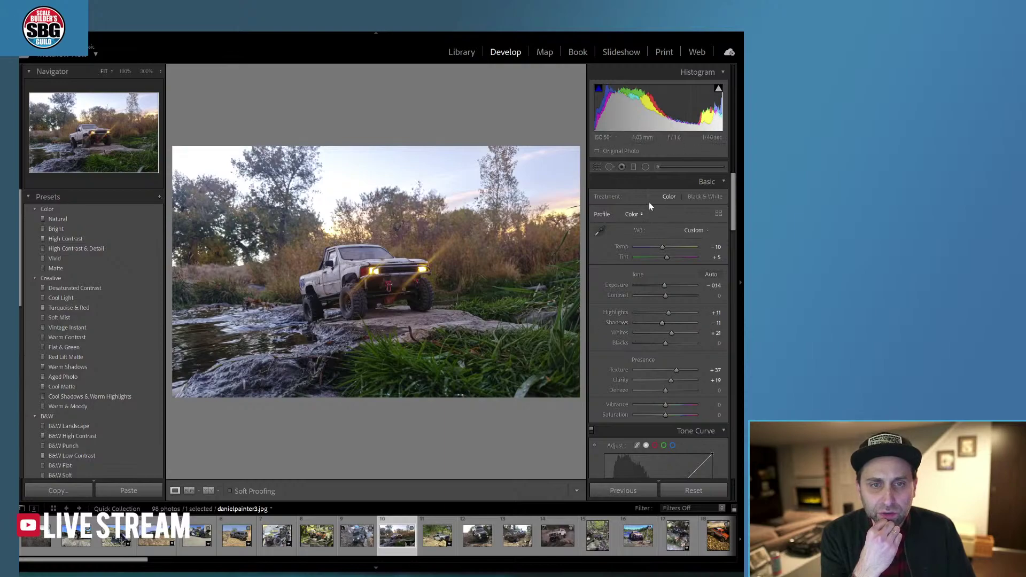
Add a graduated filter from the sky down to the truck with saturation 51, exposure -0.29 and temperature -16
left_click(634, 167)
left_click_drag(373, 136, 370, 275)
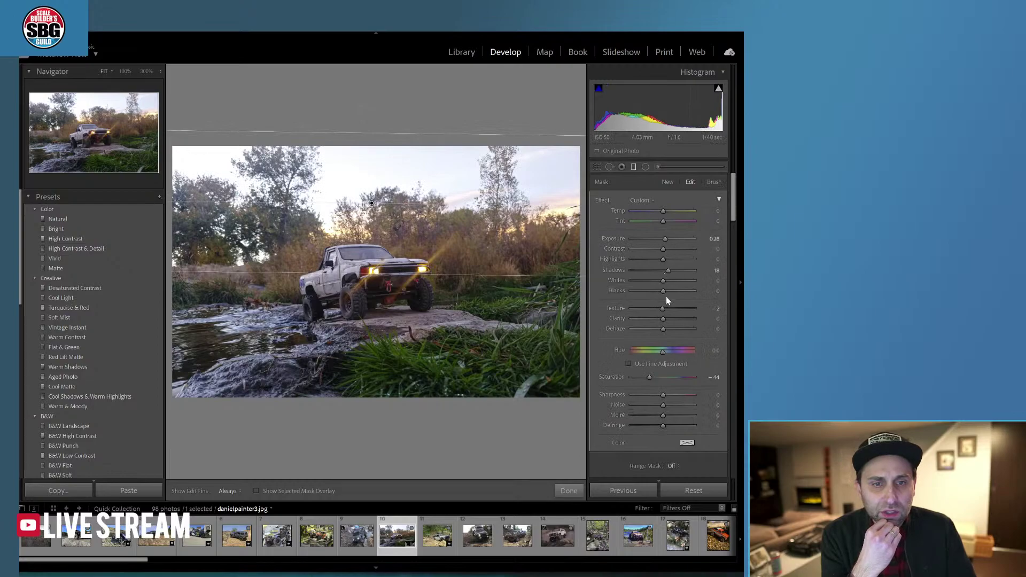
left_click_drag(651, 376, 680, 377)
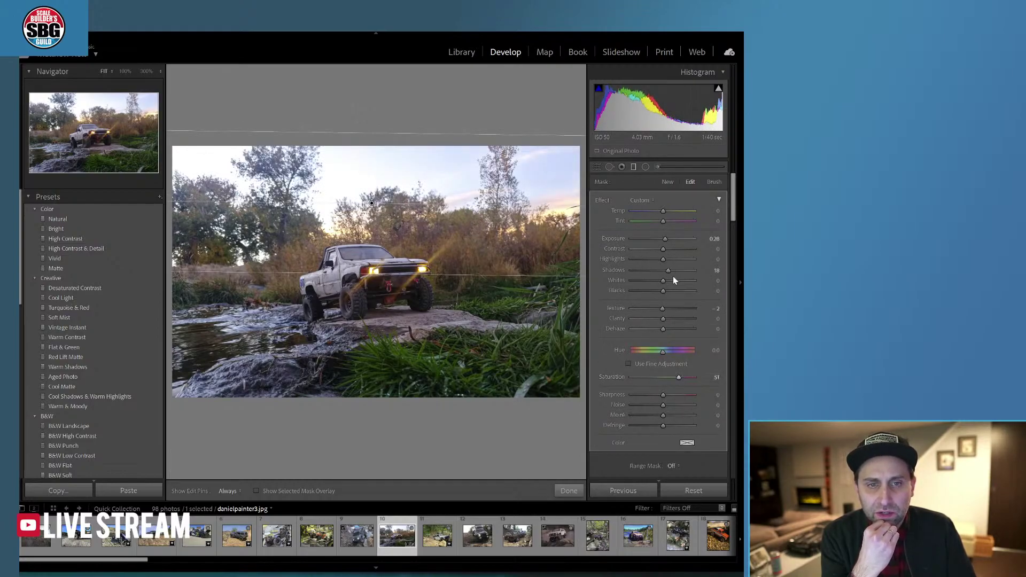
double_click(662, 238)
left_click_drag(662, 238, 659, 239)
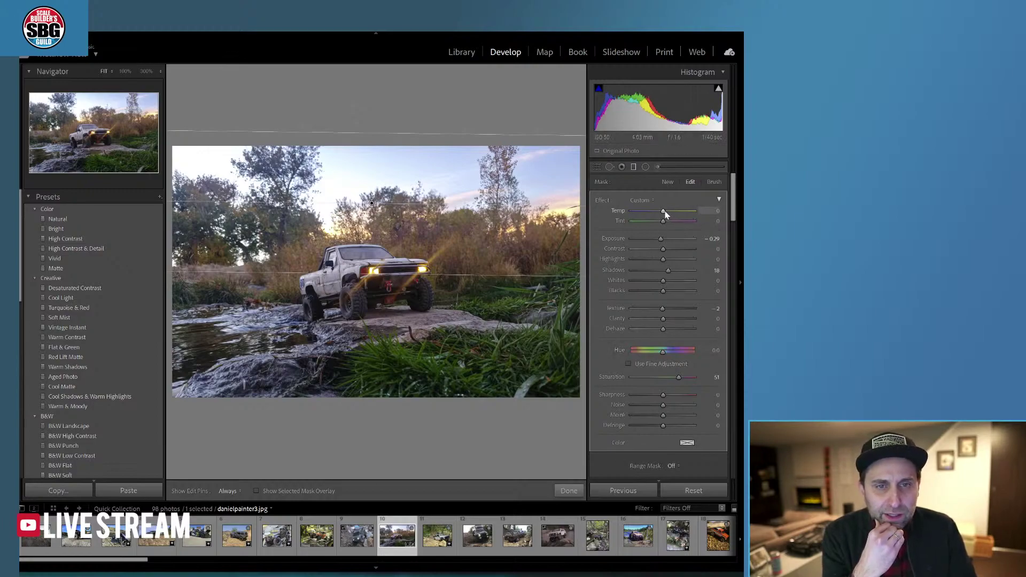
left_click_drag(663, 211, 658, 211)
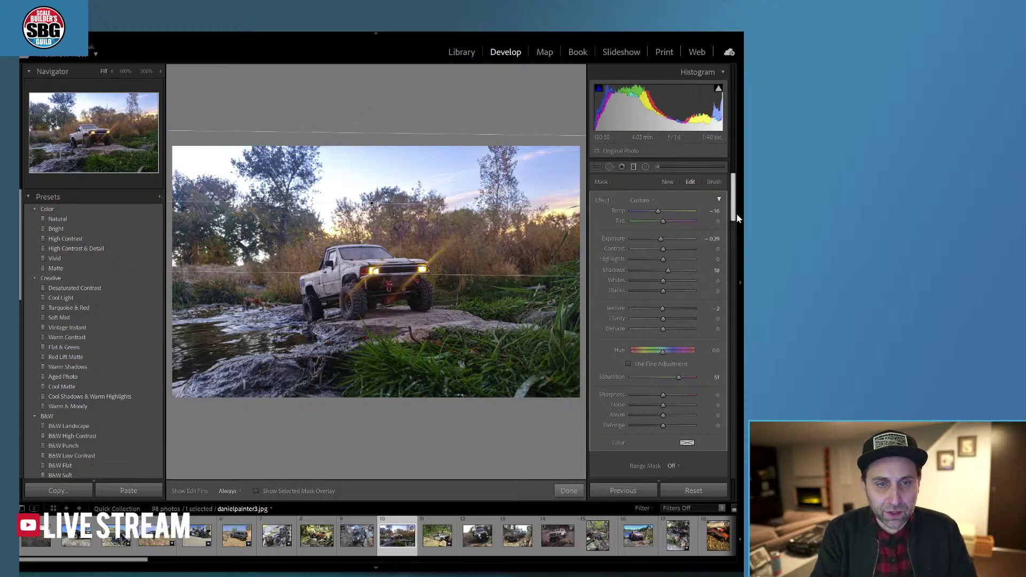
left_click_drag(735, 214, 734, 229)
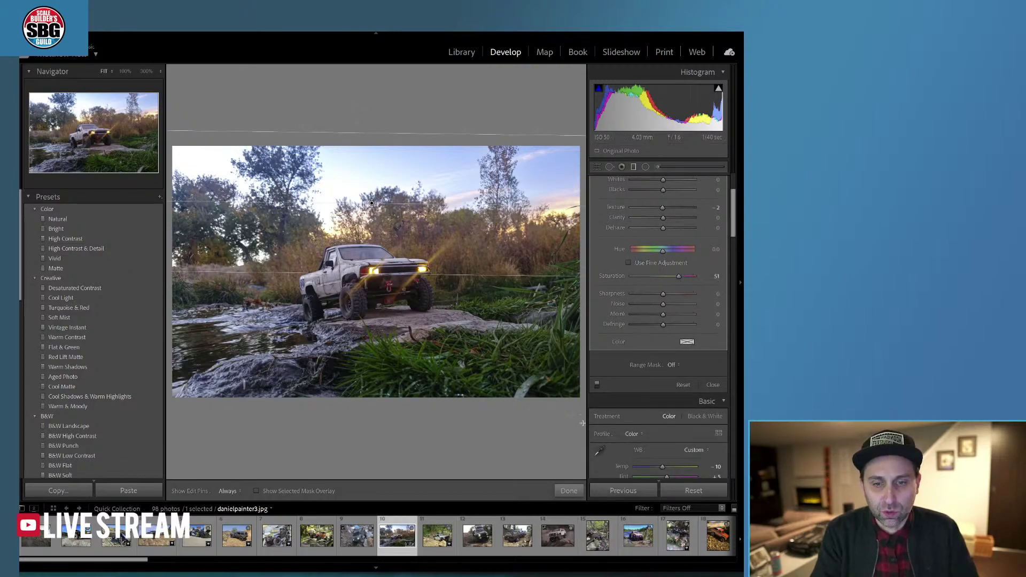
left_click(569, 491)
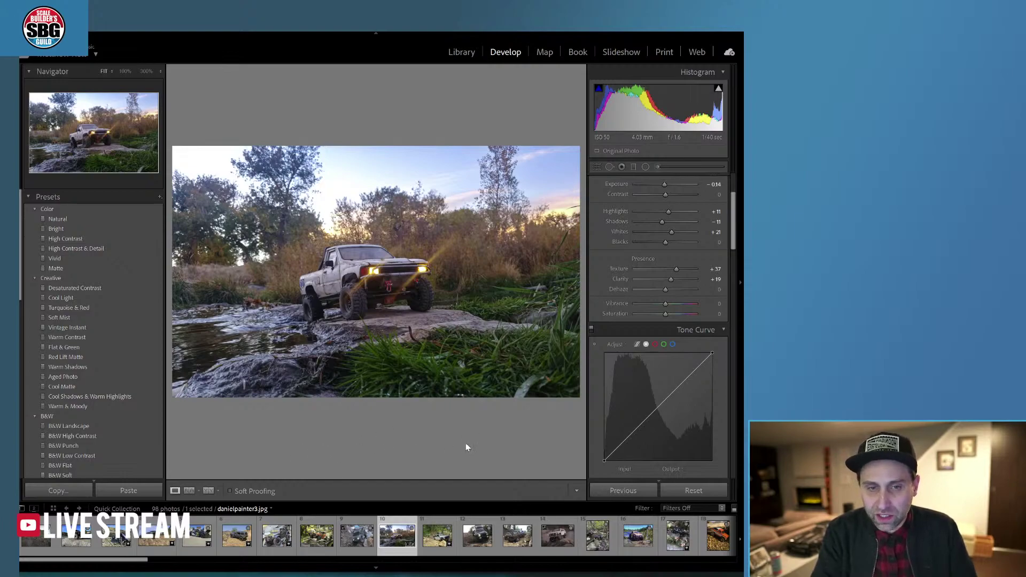
Apply the Medium vignetting preset to the photo
scroll(685, 402, "down", 15)
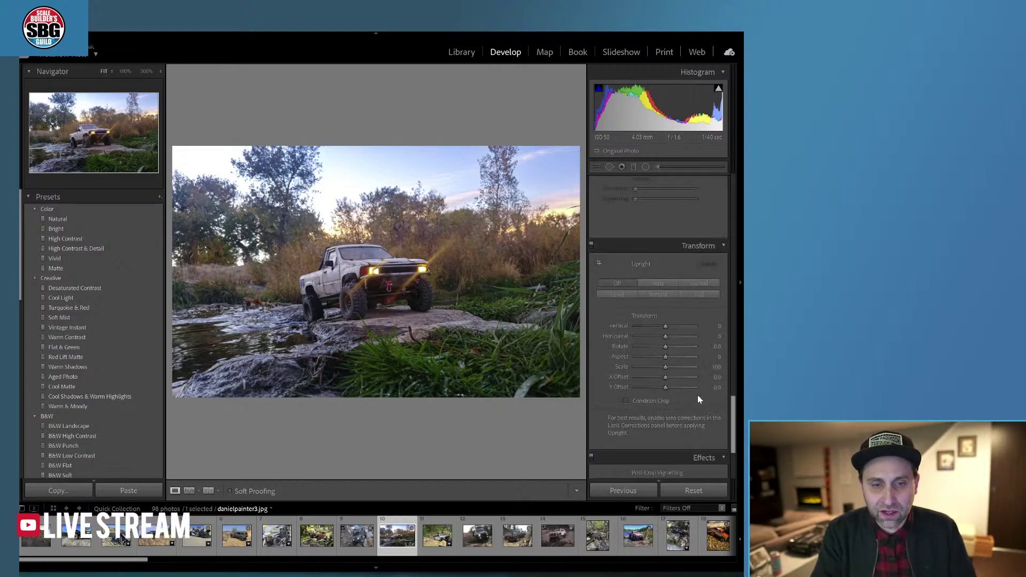
scroll(699, 400, "up", 15)
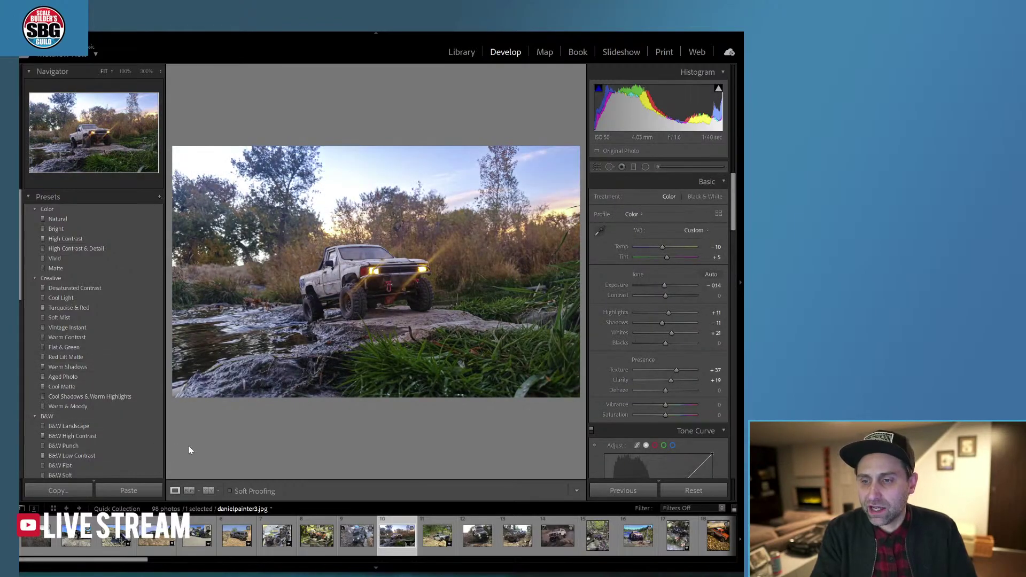
scroll(150, 461, "down", 4)
scroll(146, 456, "down", 5)
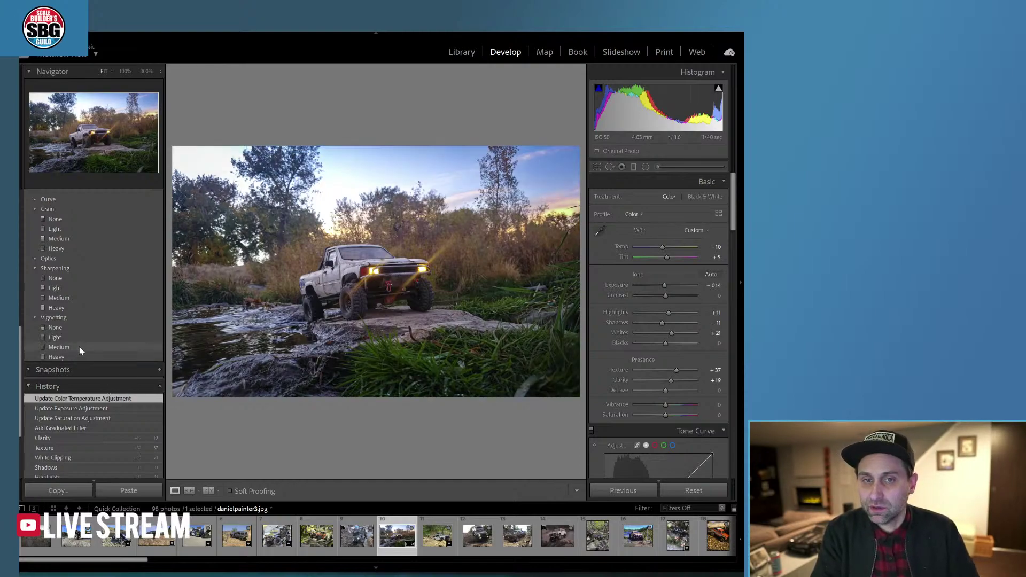
left_click(79, 346)
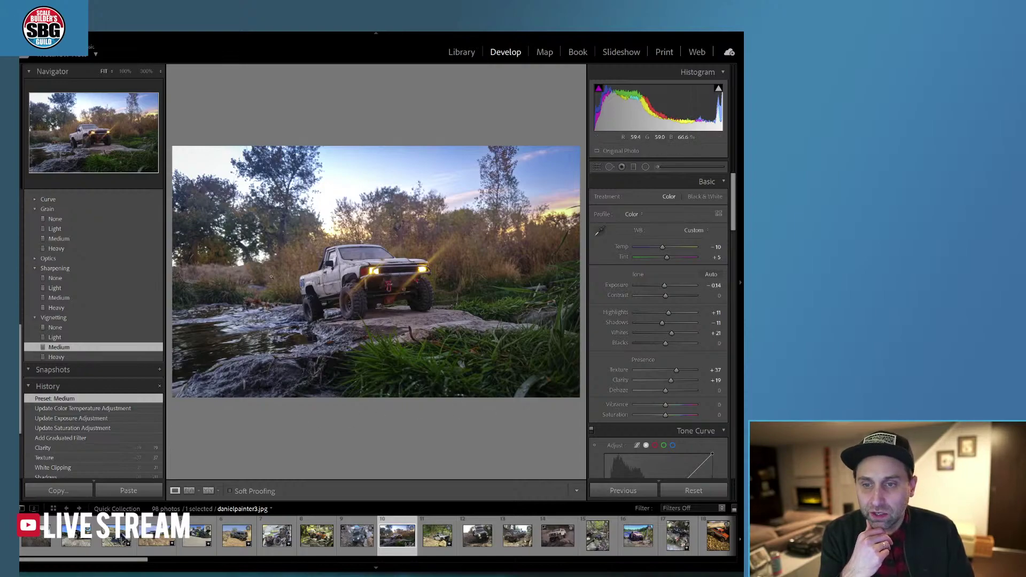
Paint an adjustment brush mask over the front of the truck and raise its exposure to 0.46
left_click(657, 167)
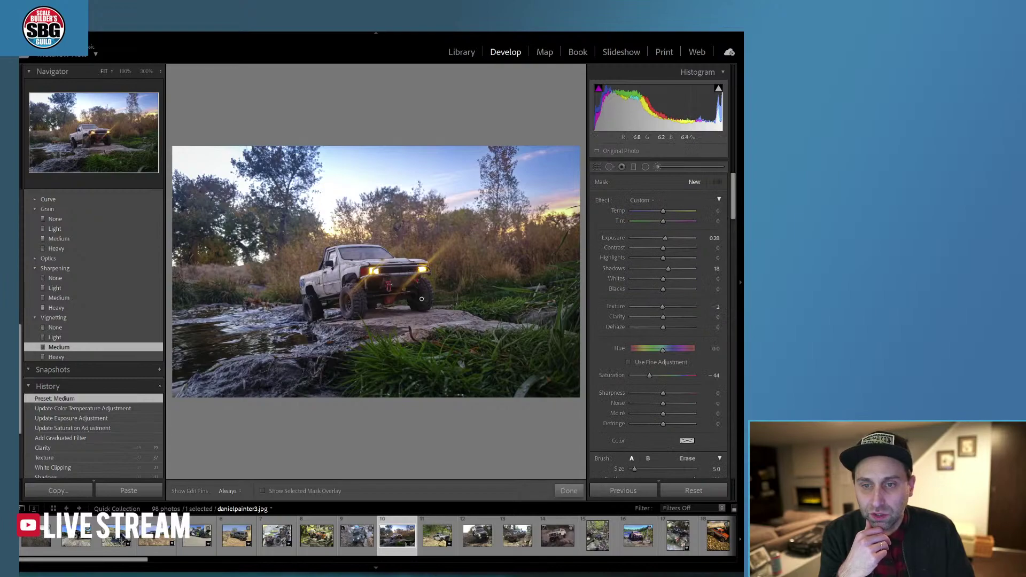
key("h")
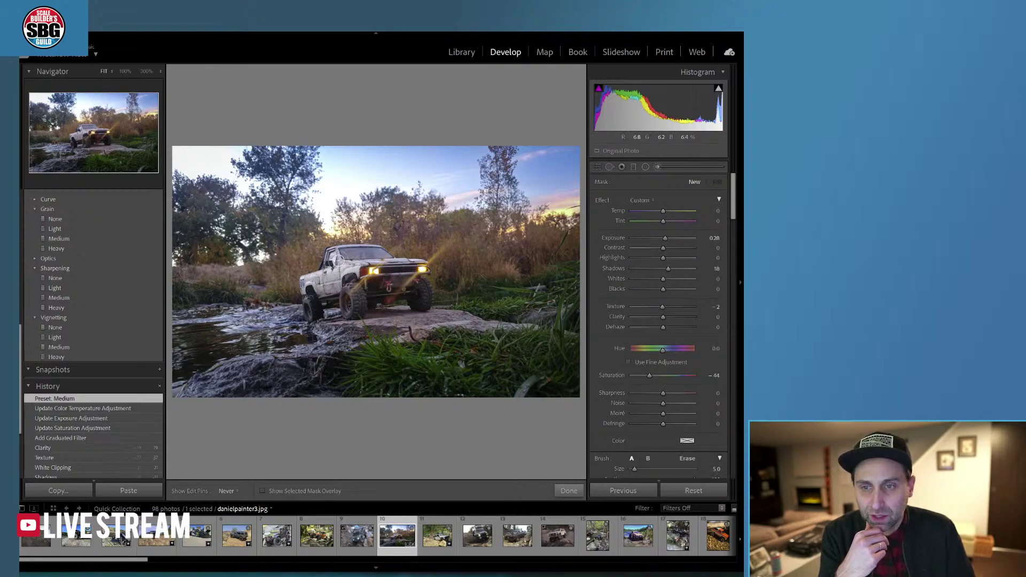
mouse_move(391, 261)
left_mouse_down()
mouse_move(415, 271)
mouse_move(368, 284)
mouse_move(406, 310)
left_mouse_up()
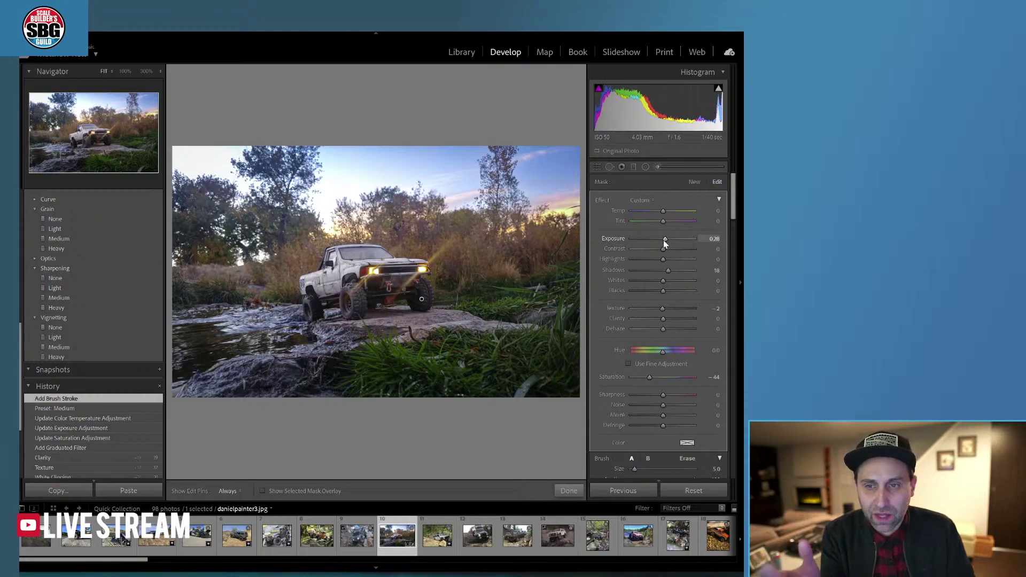
left_click_drag(665, 241, 666, 241)
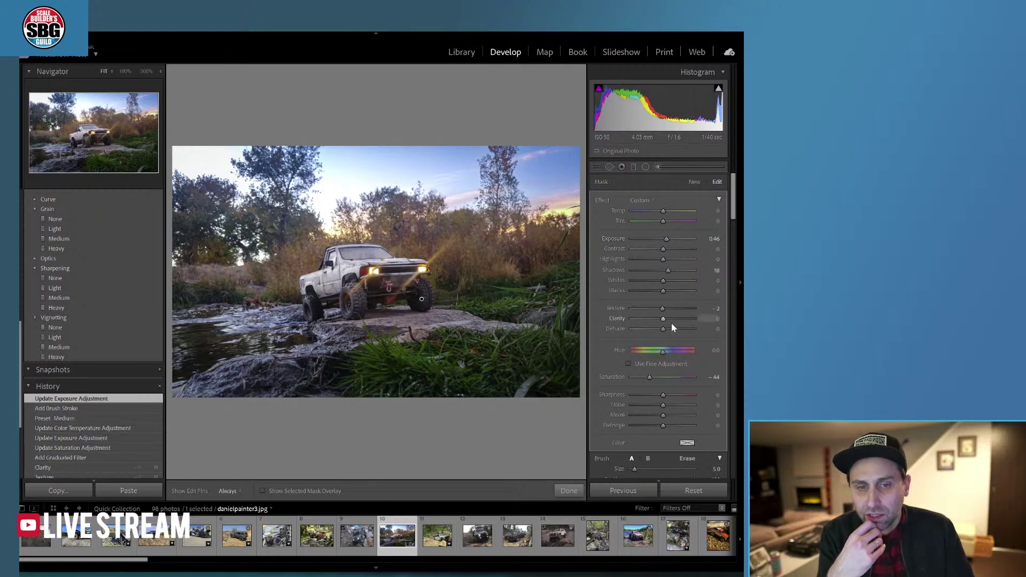
left_click(565, 493)
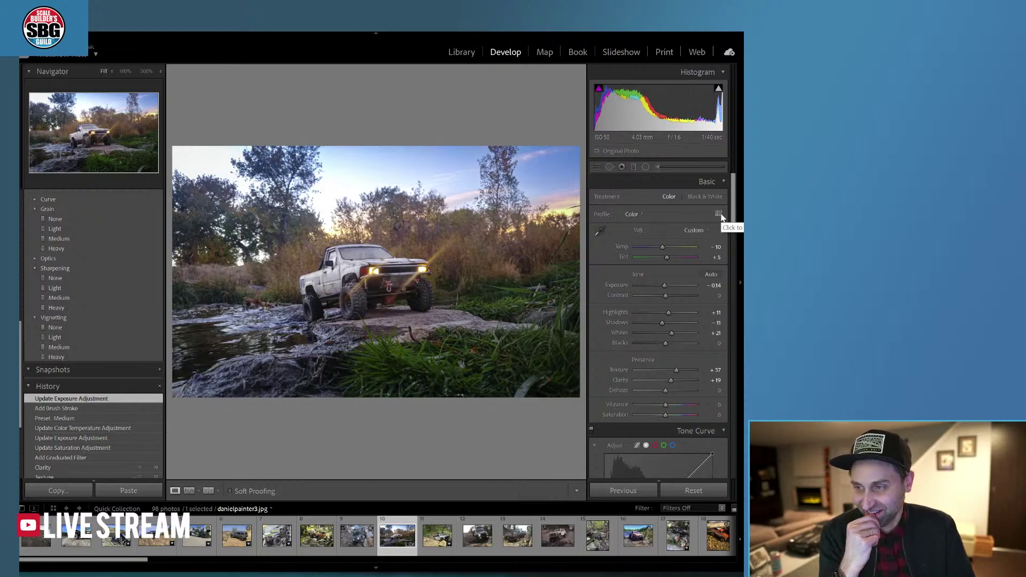
Shift the stream photo's HSL saturation to red -22, orange +33, yellow +34 and blue +18
left_click_drag(733, 213, 735, 291)
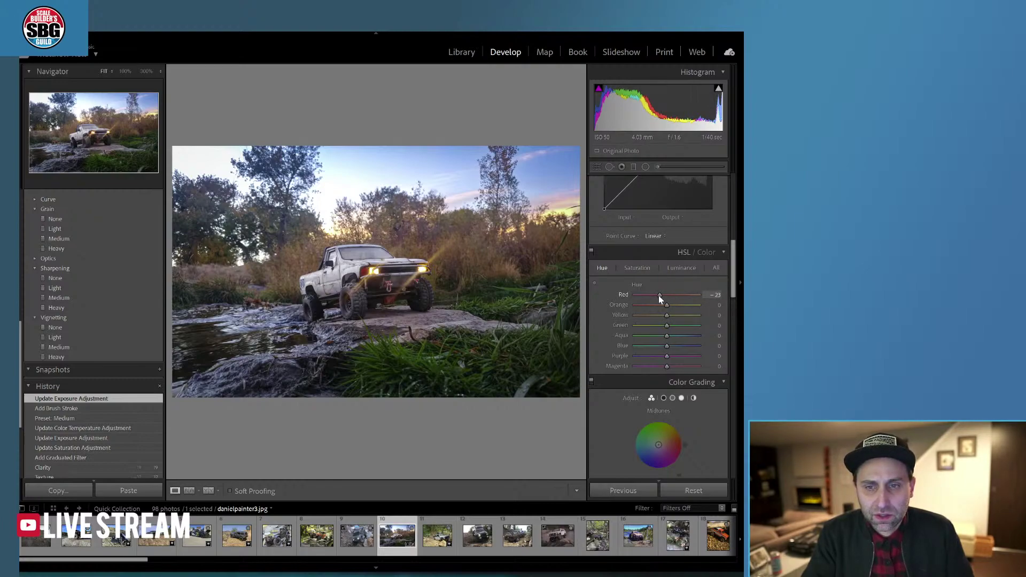
left_click(641, 268)
mouse_move(669, 295)
left_mouse_down()
mouse_move(659, 295)
mouse_move(677, 305)
left_mouse_up()
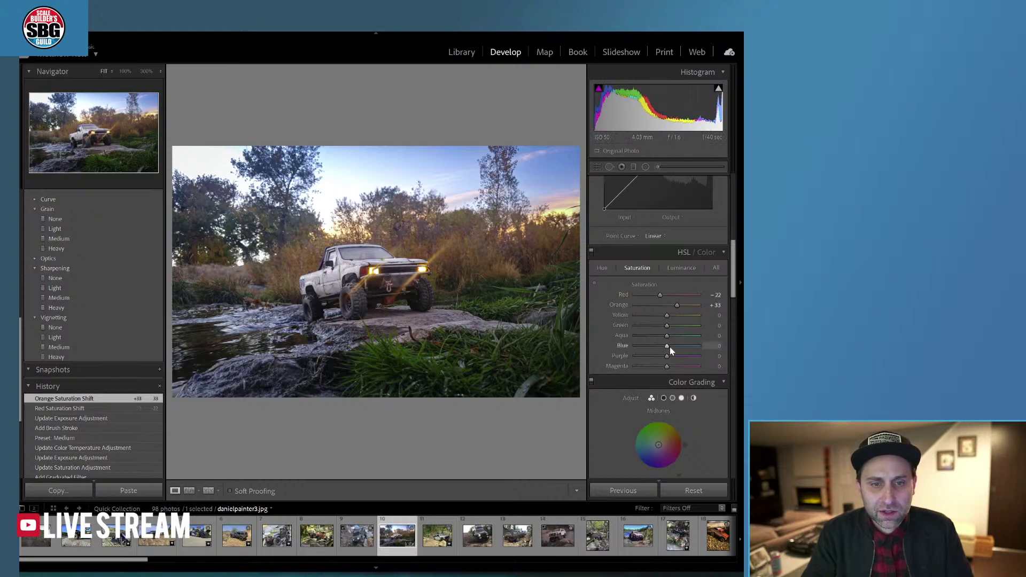
left_click_drag(670, 348, 673, 348)
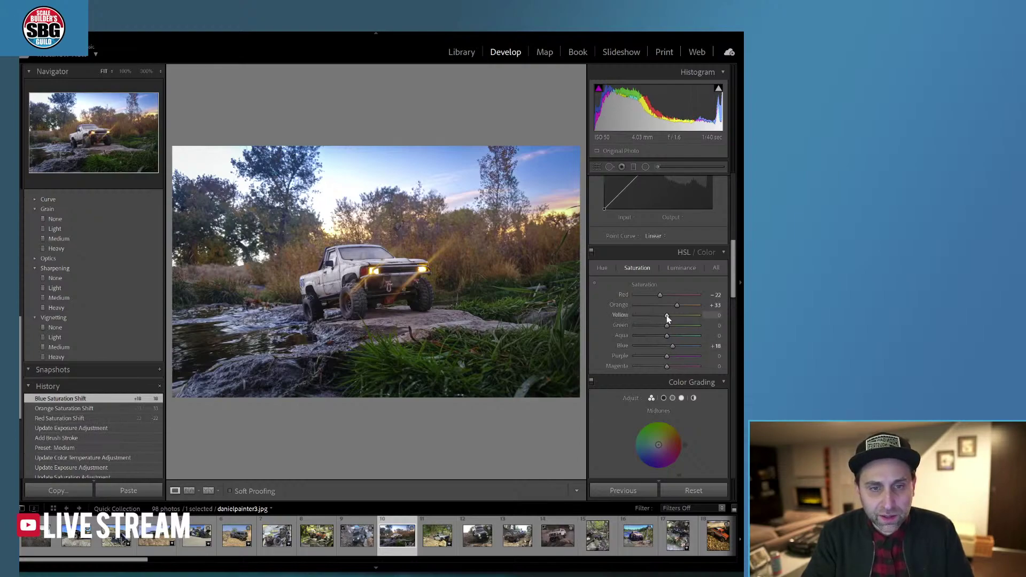
left_click_drag(668, 316, 677, 315)
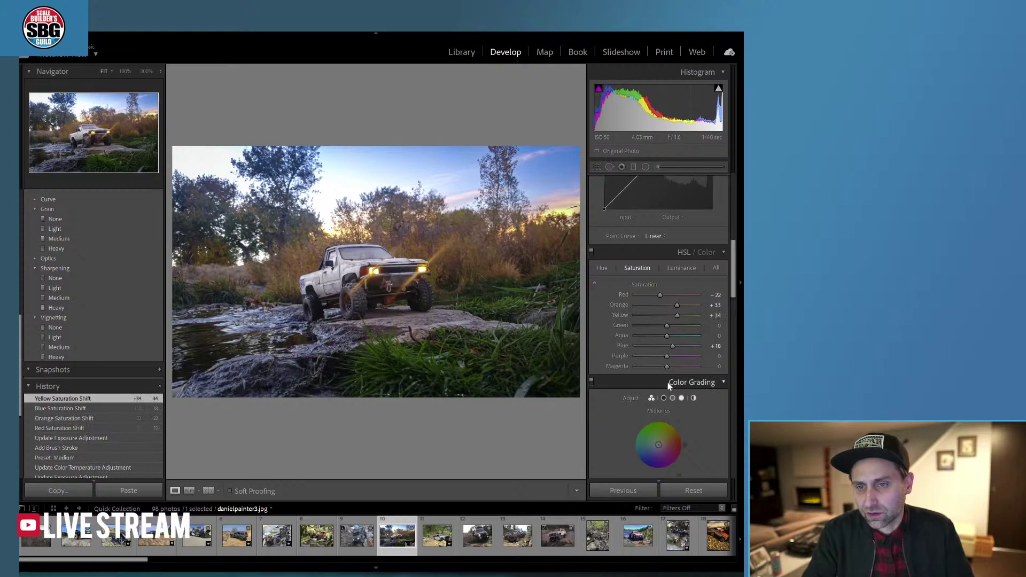
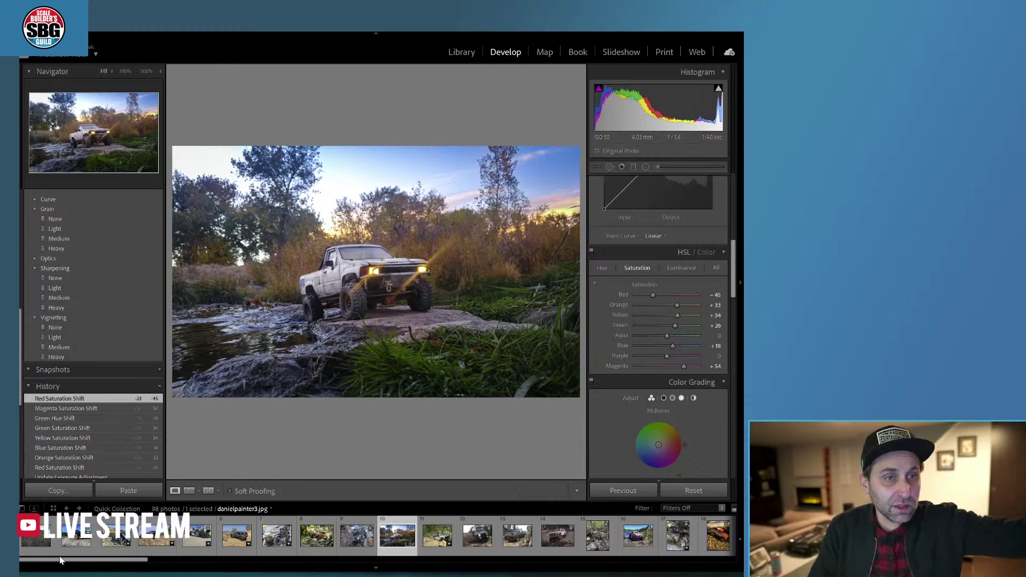
Open the photo Vidjo22_4.jpg, inspect the truck at 100% and return to the full view
left_click(32, 539)
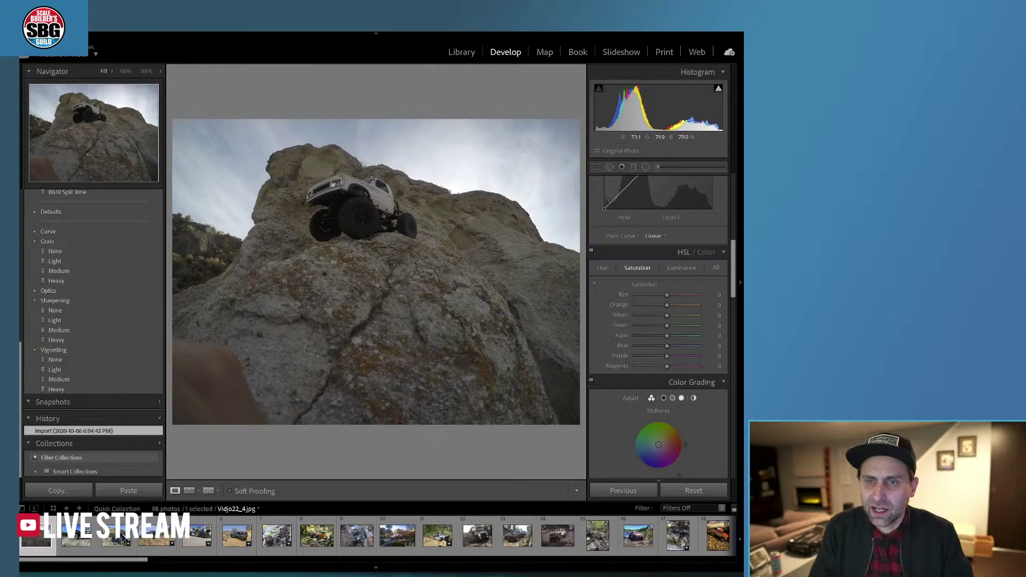
left_click(373, 179)
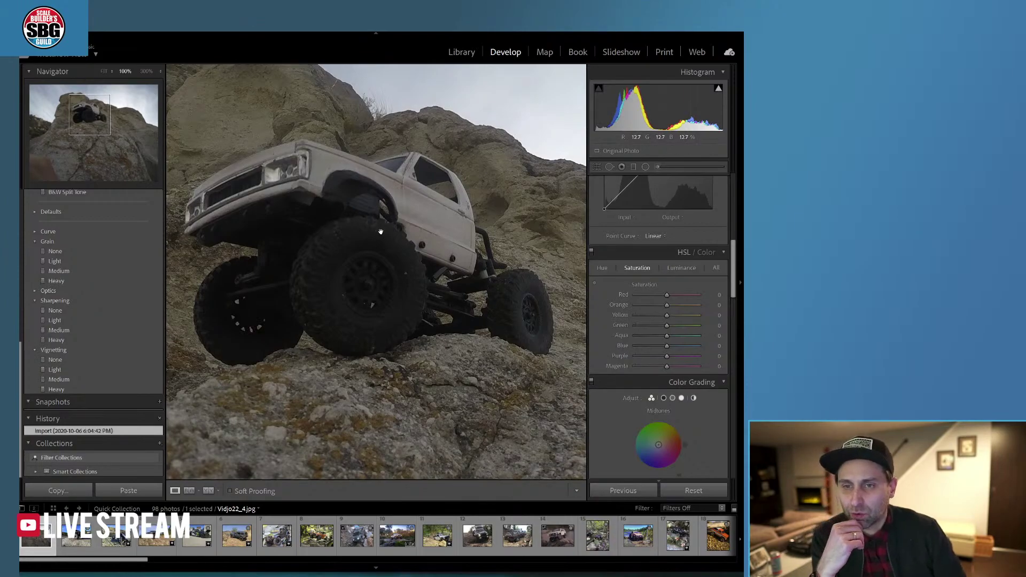
left_click(387, 237)
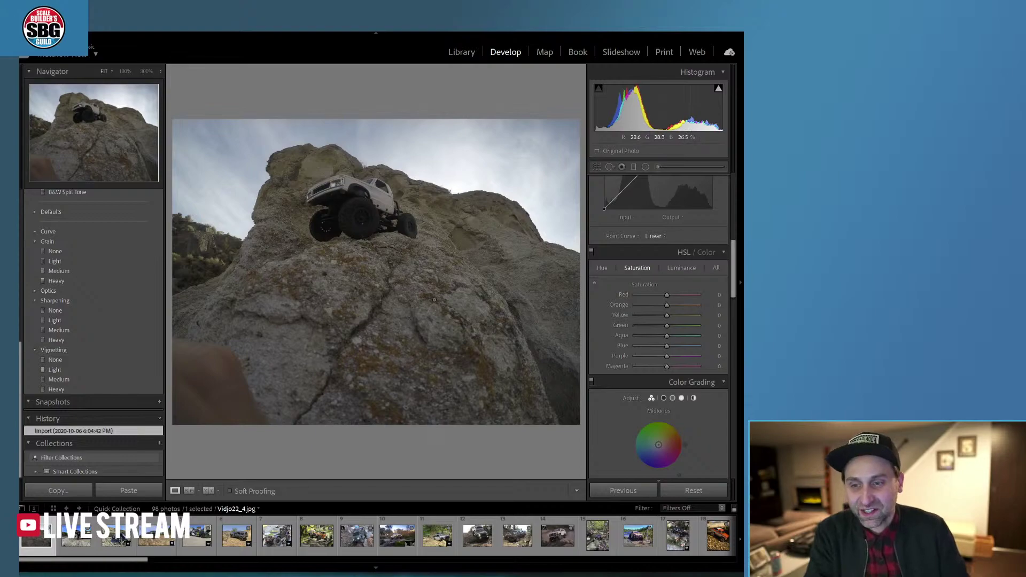
Crop away the lower part of the rock photo to remove the blurred finger in the foreground
left_click(597, 167)
left_click_drag(380, 425, 391, 365)
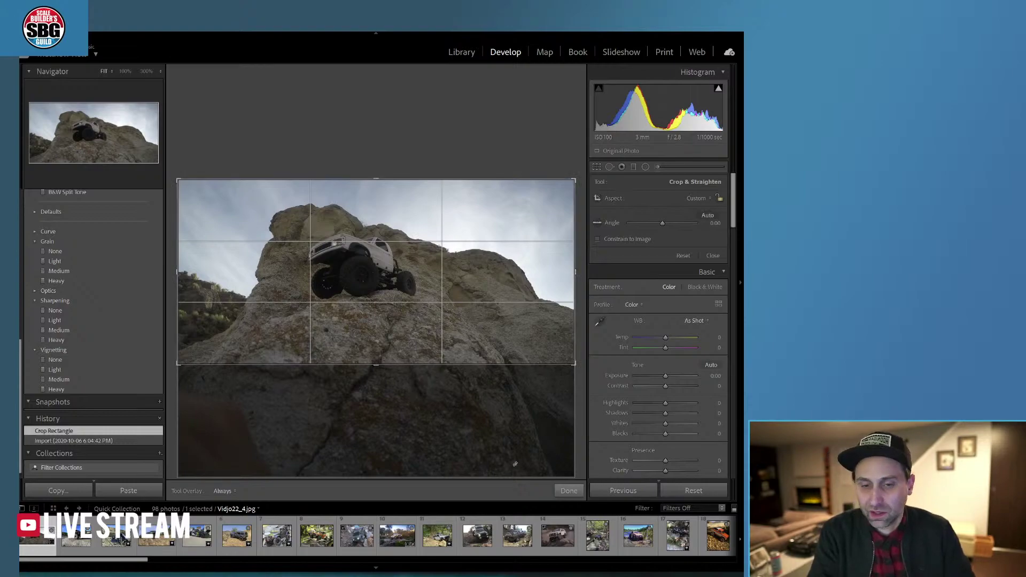
left_click(569, 492)
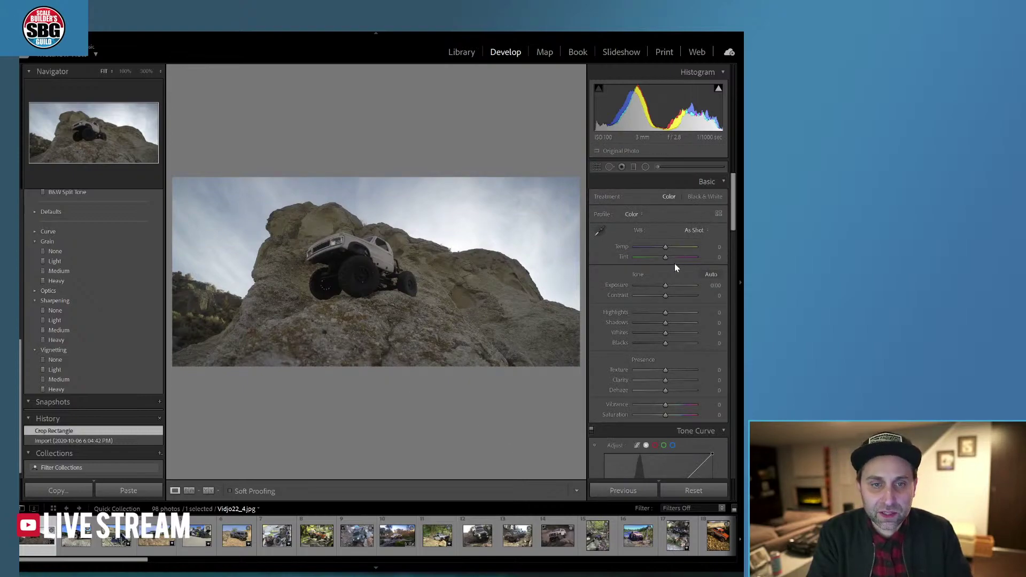
Set the rock photo's exposure to +0.31, shadows to +26, texture to +41 and temperature to +5
left_click_drag(668, 247, 662, 246)
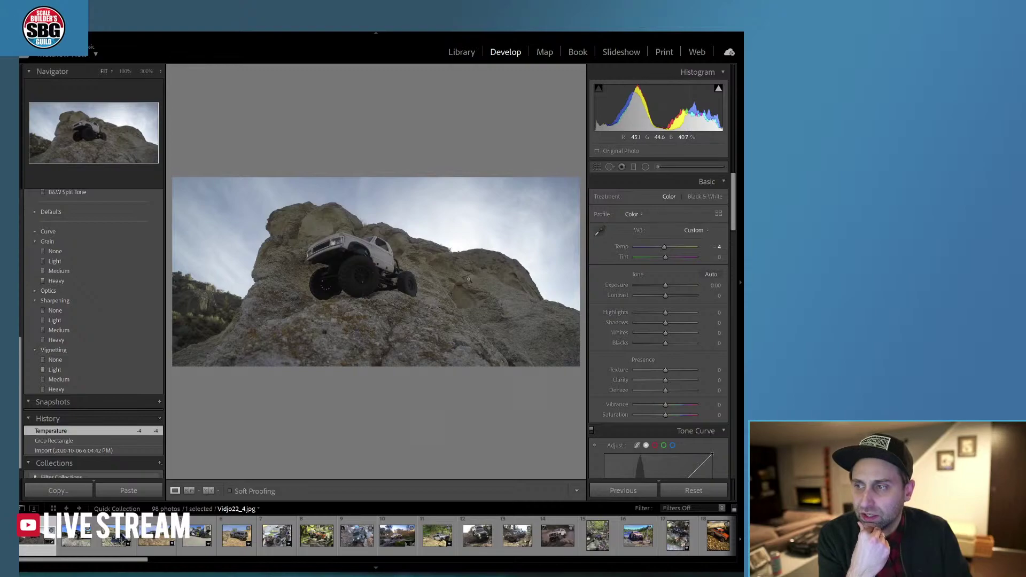
mouse_move(666, 286)
left_mouse_down()
mouse_move(707, 287)
mouse_move(667, 287)
left_mouse_up()
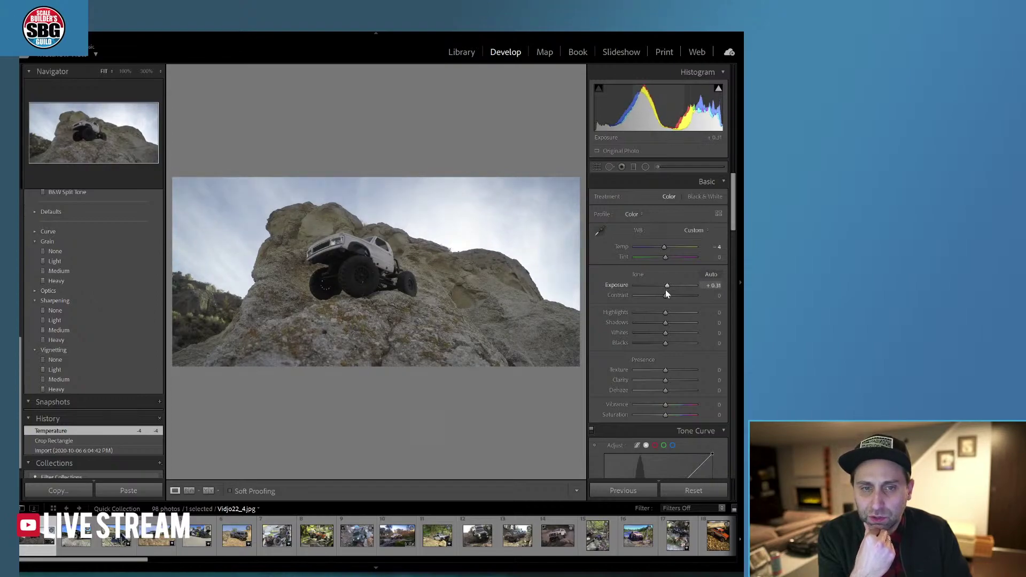
left_click_drag(667, 323, 675, 323)
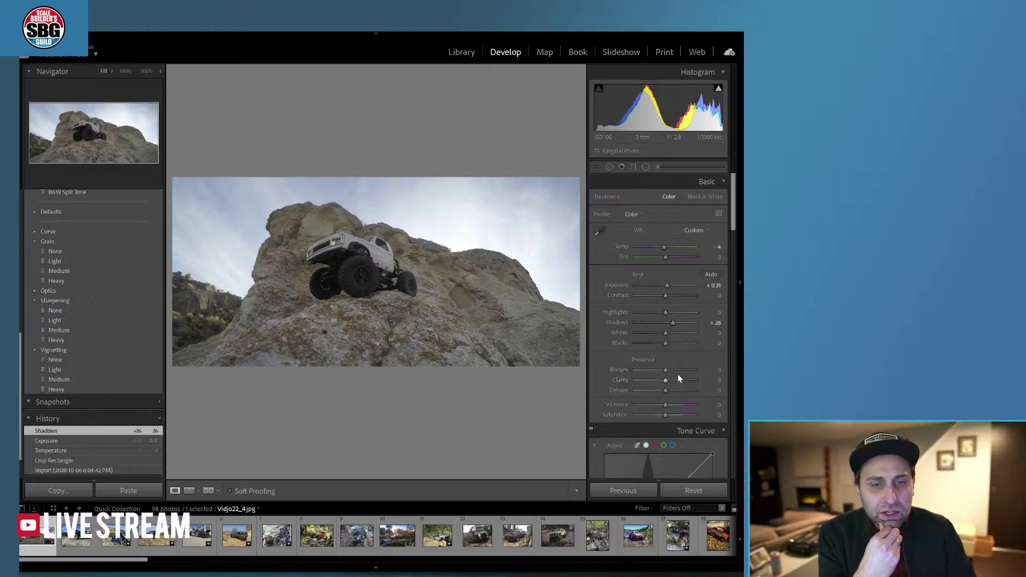
left_click_drag(665, 371, 675, 368)
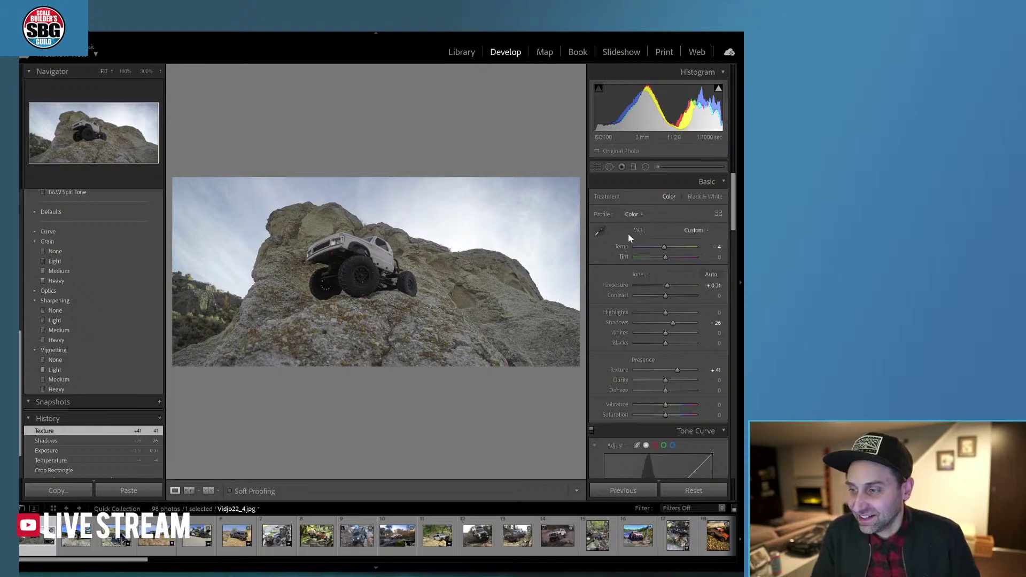
left_click_drag(664, 249, 667, 248)
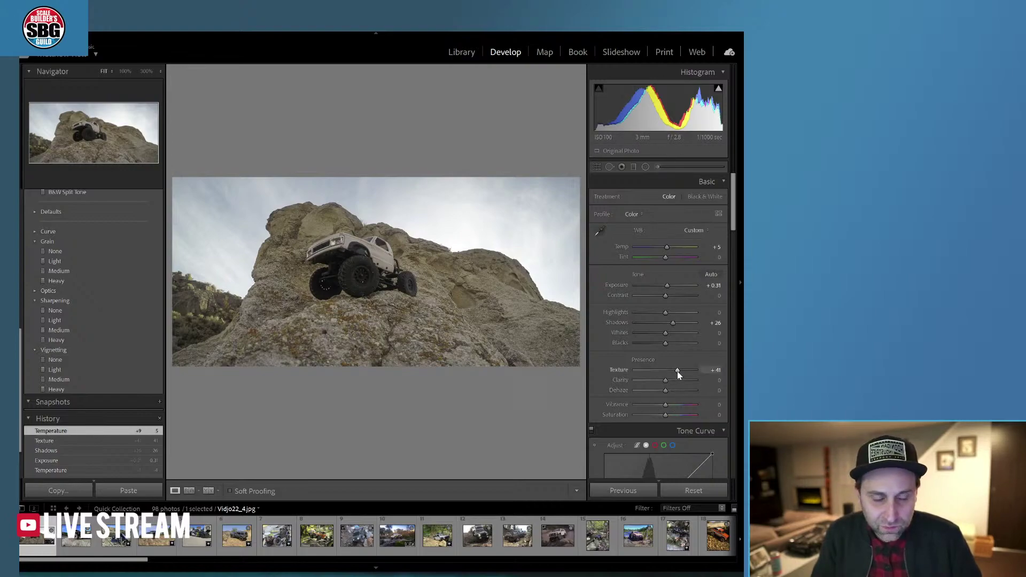
Raise the photo's texture to +47, clarity to +27, vibrance to +34 and saturation to +19
scroll(679, 370, "up", 2)
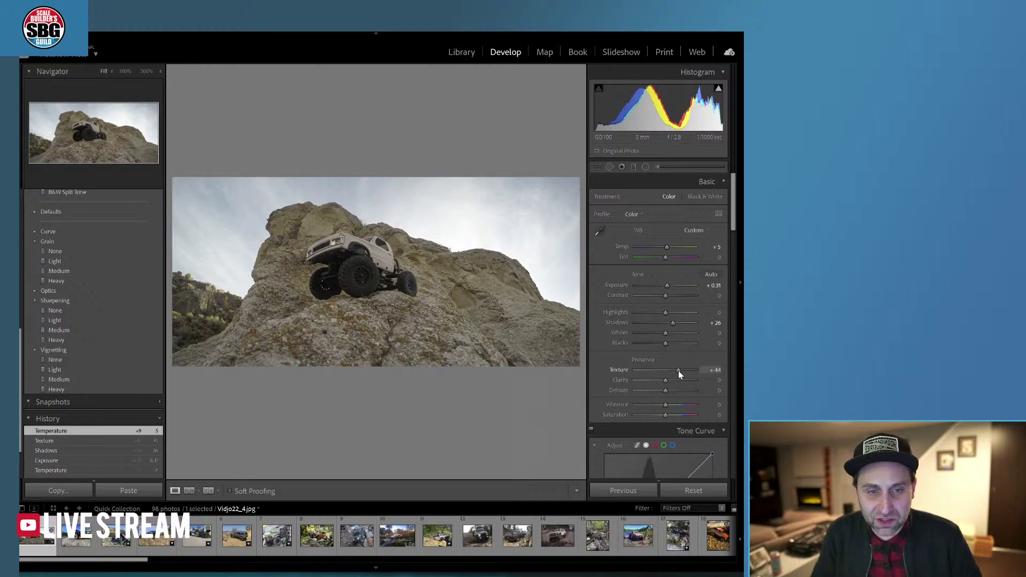
scroll(679, 371, "up", 1)
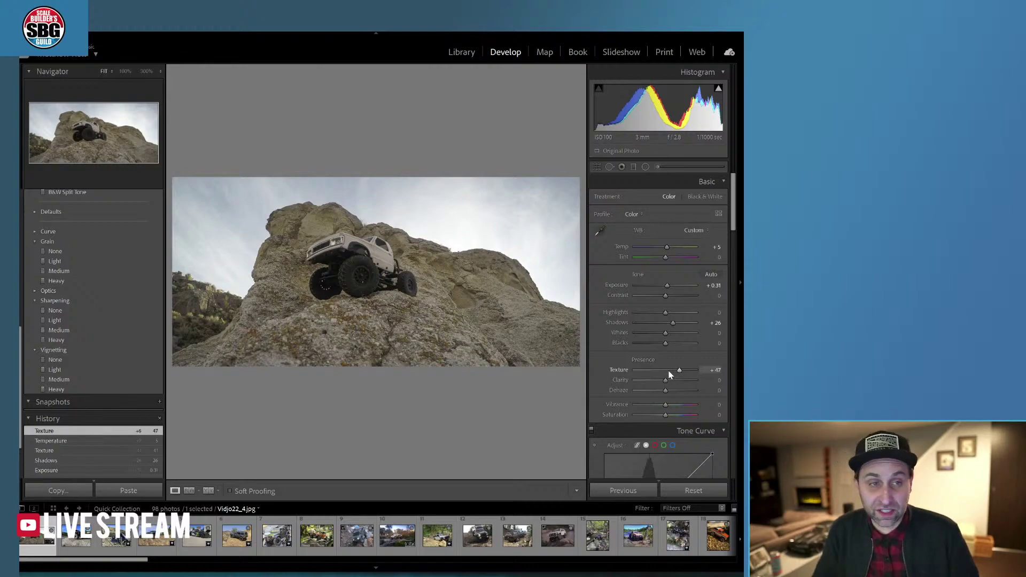
scroll(668, 382, "up", 3)
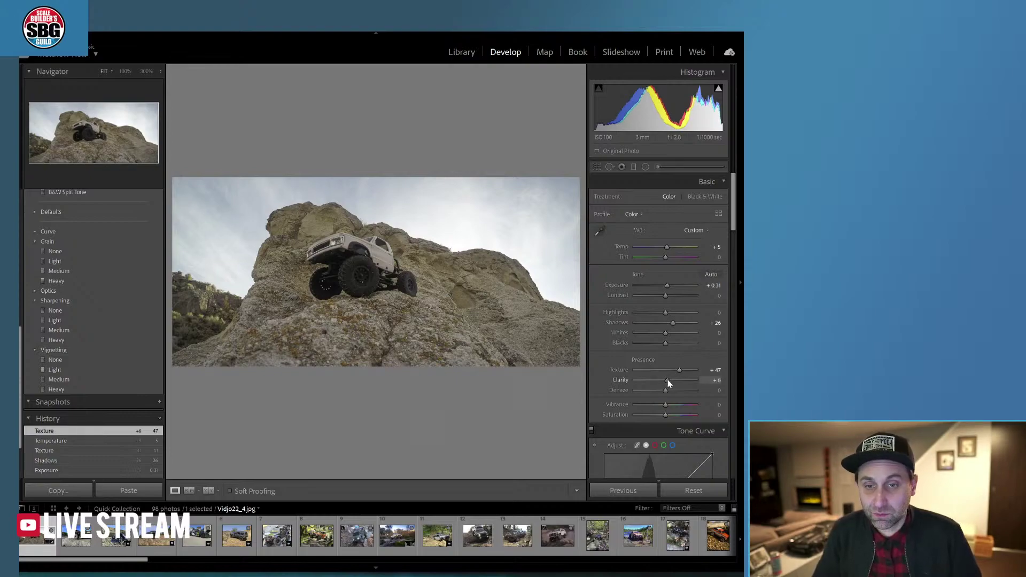
left_click_drag(668, 383, 674, 383)
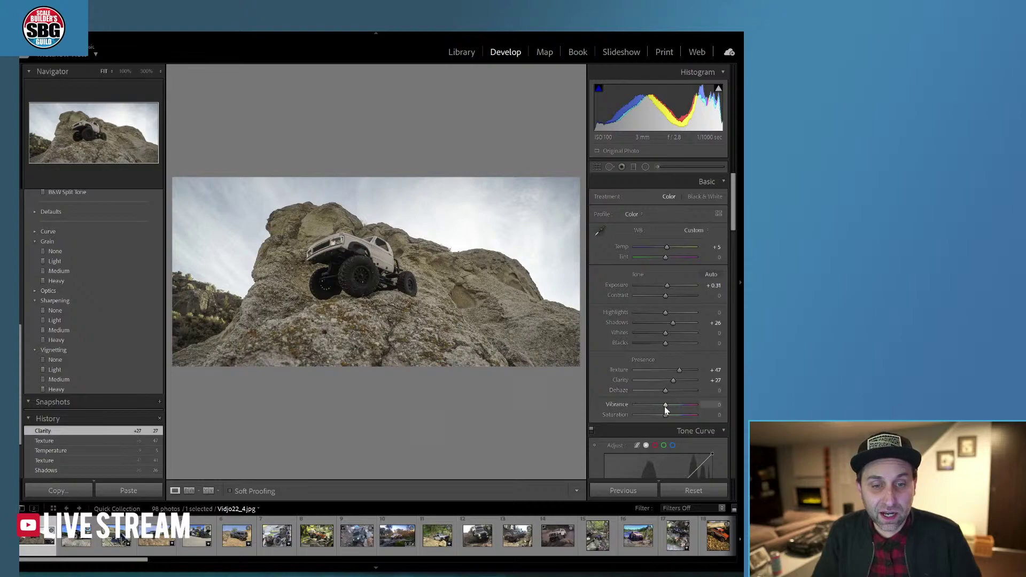
left_click_drag(664, 406, 677, 407)
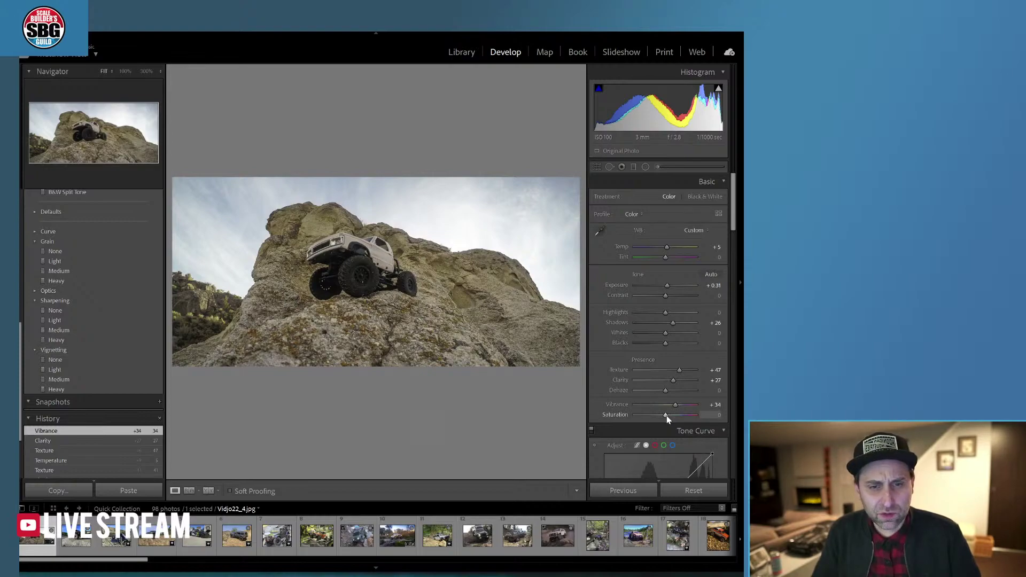
left_click_drag(667, 416, 671, 416)
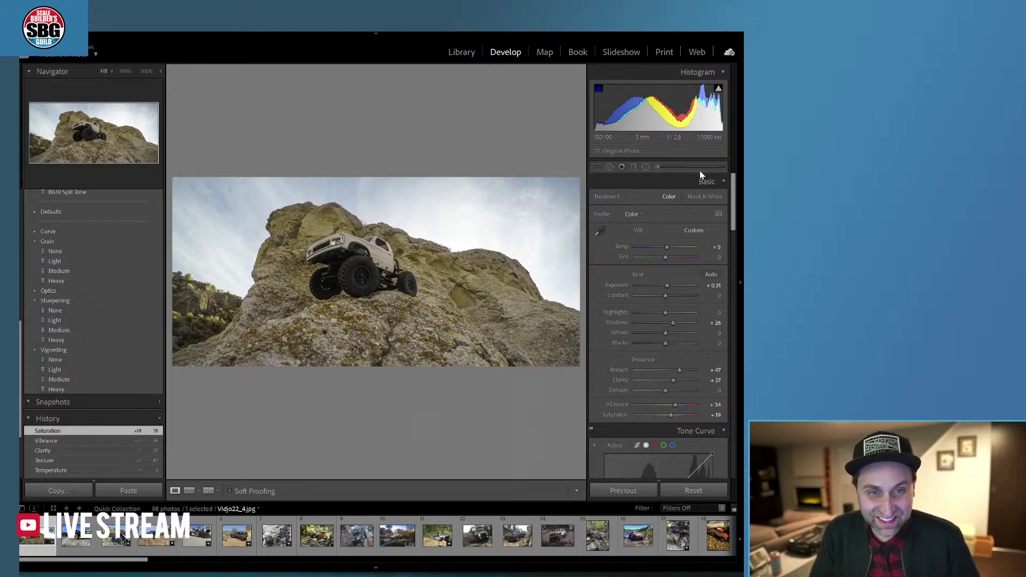
Paint an adjustment brush mask over the truck's wheels and body with exposure 0.64 and saturation 5, and adjust its temperature slightly
left_click(661, 167)
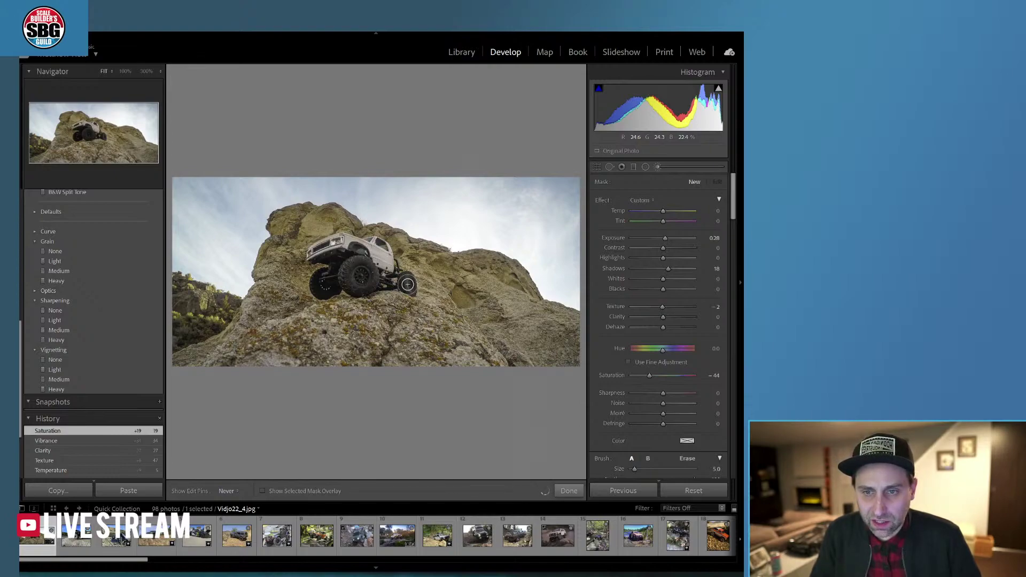
mouse_move(407, 283)
left_mouse_down()
mouse_move(390, 270)
mouse_move(358, 276)
left_mouse_up()
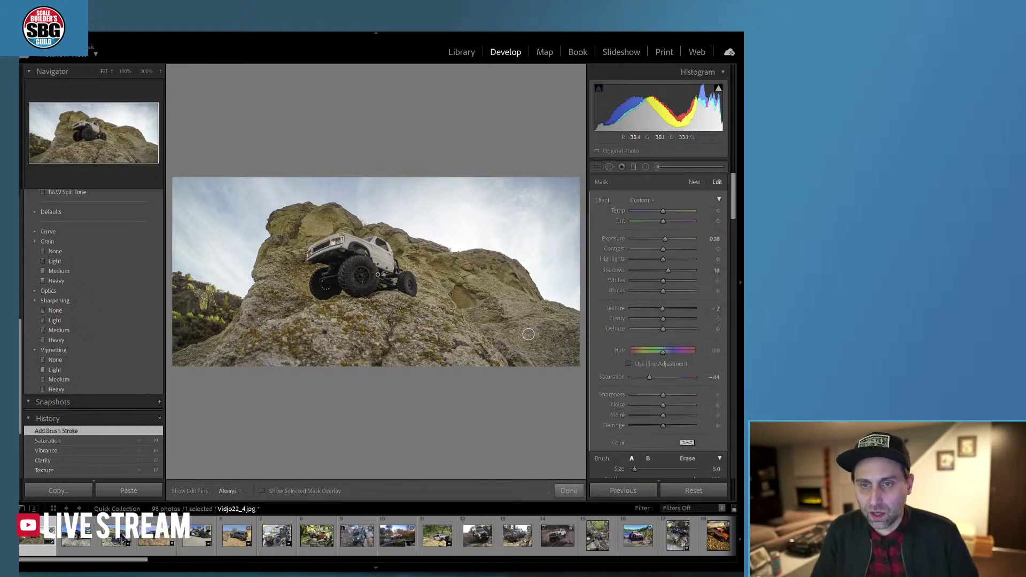
left_click_drag(664, 239, 667, 239)
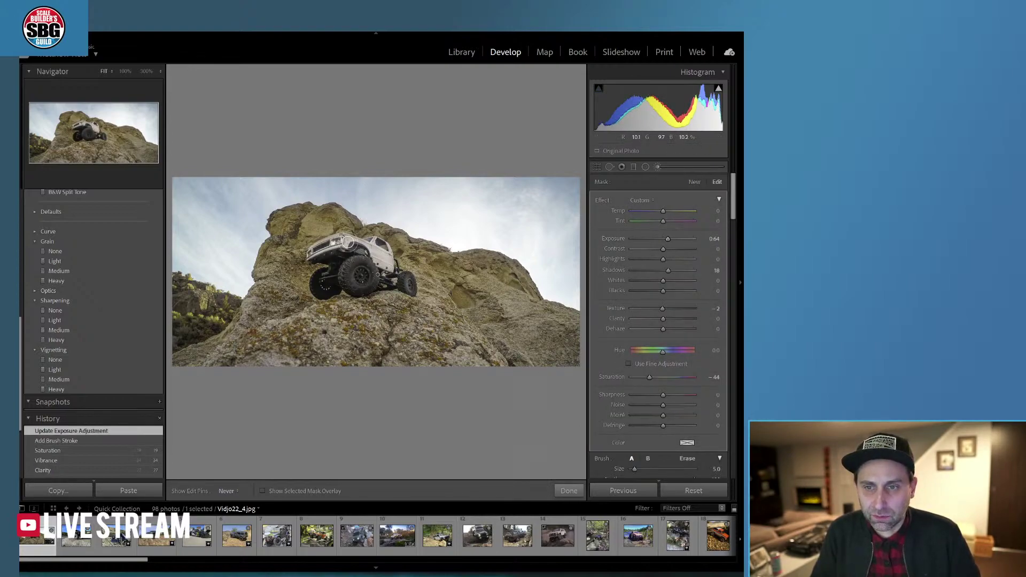
left_click_drag(375, 245, 395, 284)
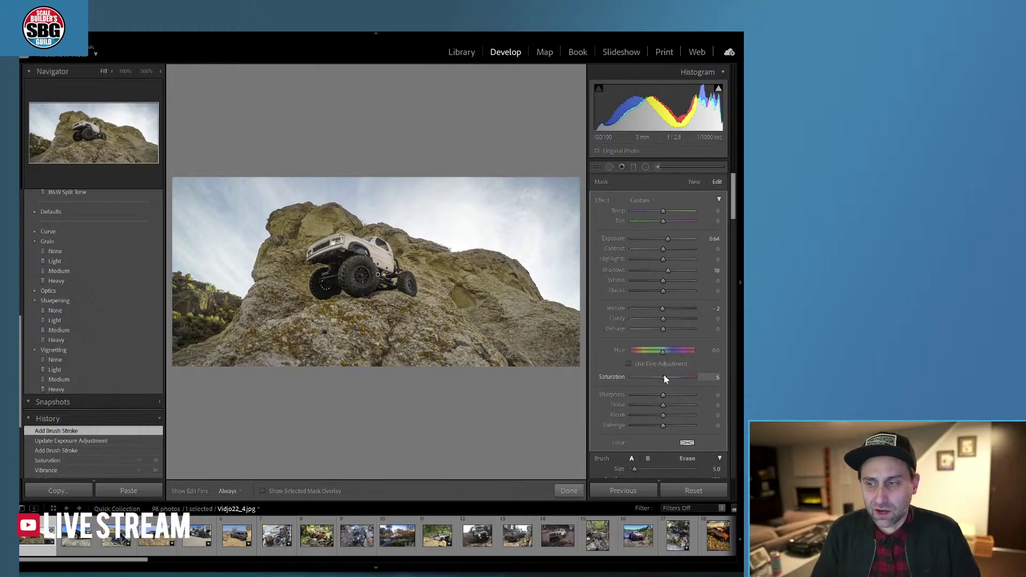
left_click_drag(666, 378, 666, 379)
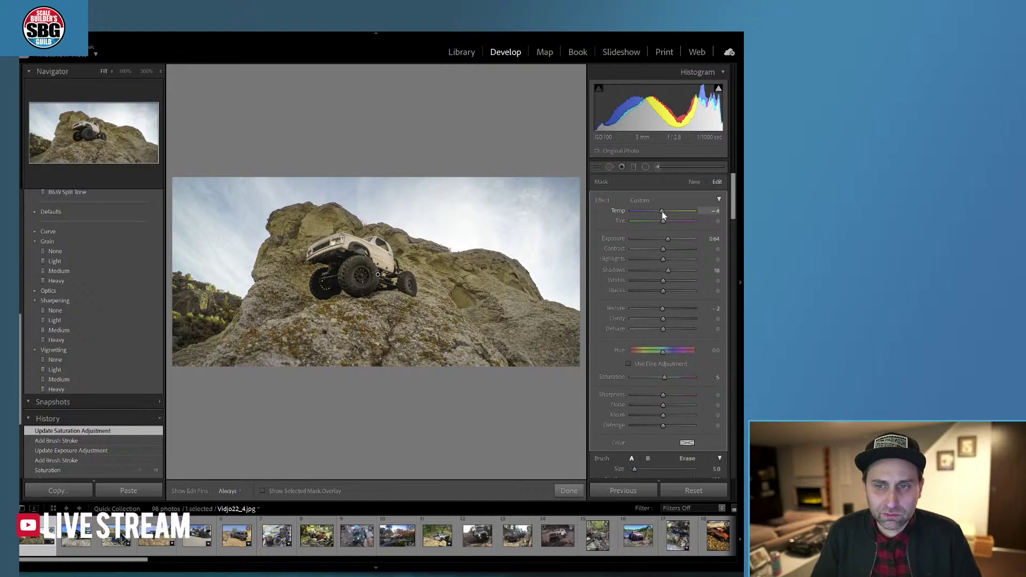
left_click_drag(666, 212, 661, 214)
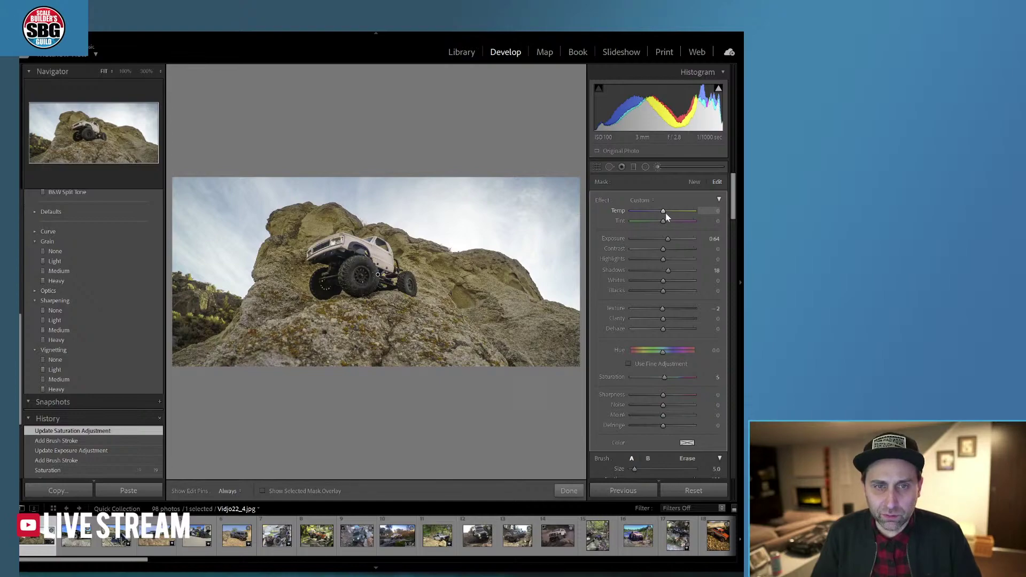
left_click(568, 489)
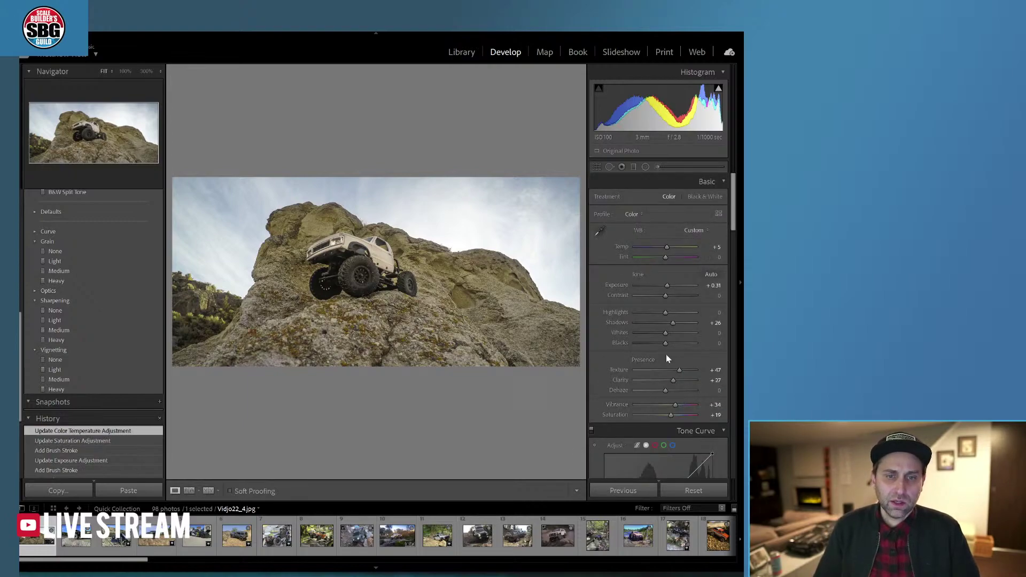
Raise the photo's clarity to +38 and shift its HSL saturation to orange +28 and yellow -18
left_click_drag(673, 380, 674, 382)
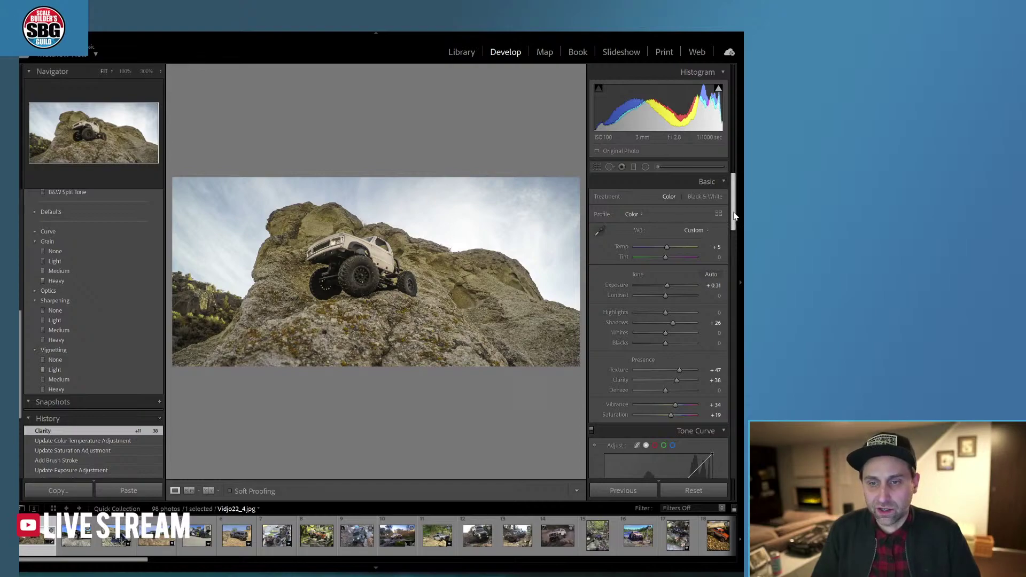
left_click_drag(734, 220, 736, 293)
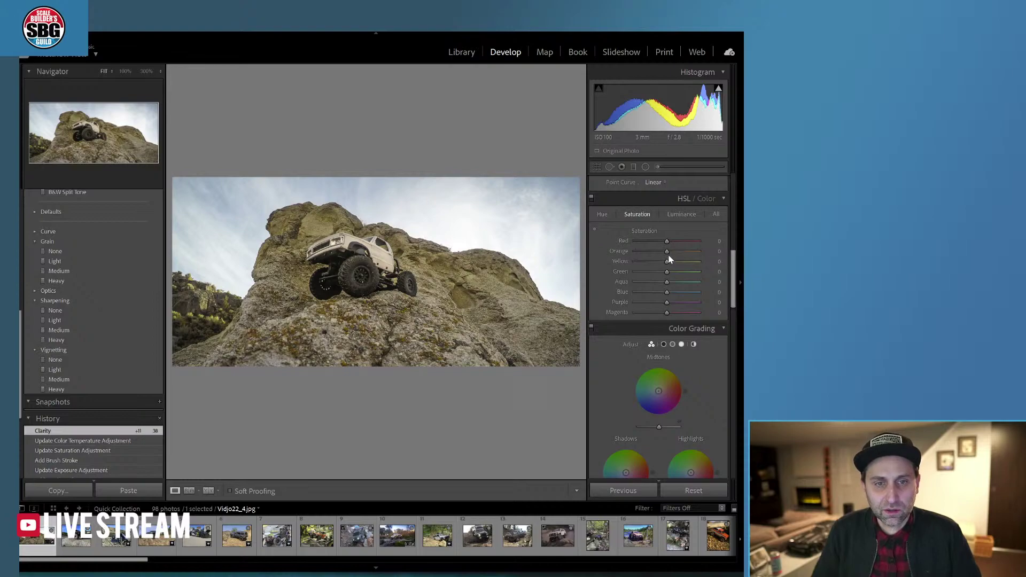
left_click_drag(667, 252, 677, 256)
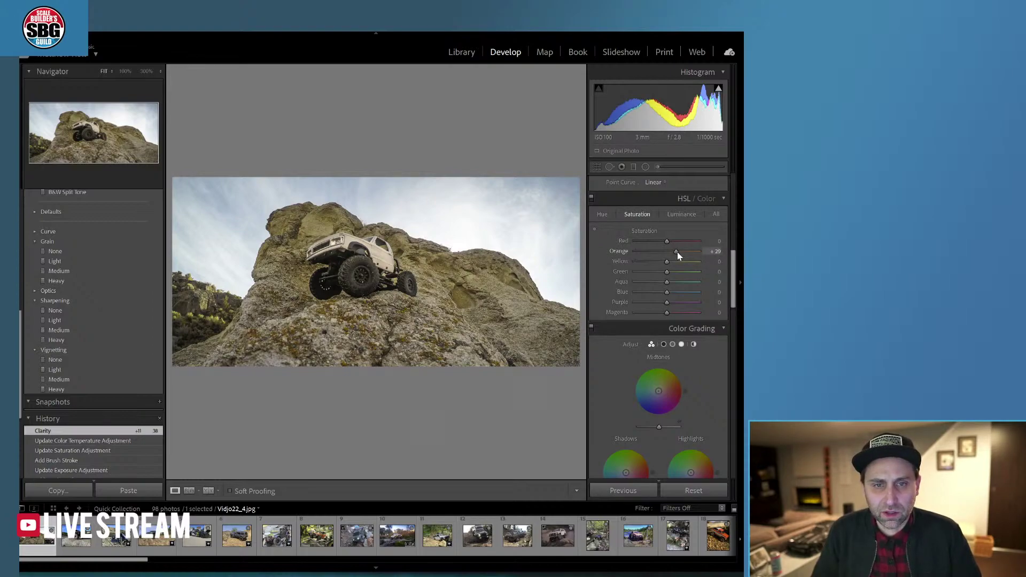
left_click_drag(678, 256, 677, 256)
left_click_drag(667, 261, 662, 265)
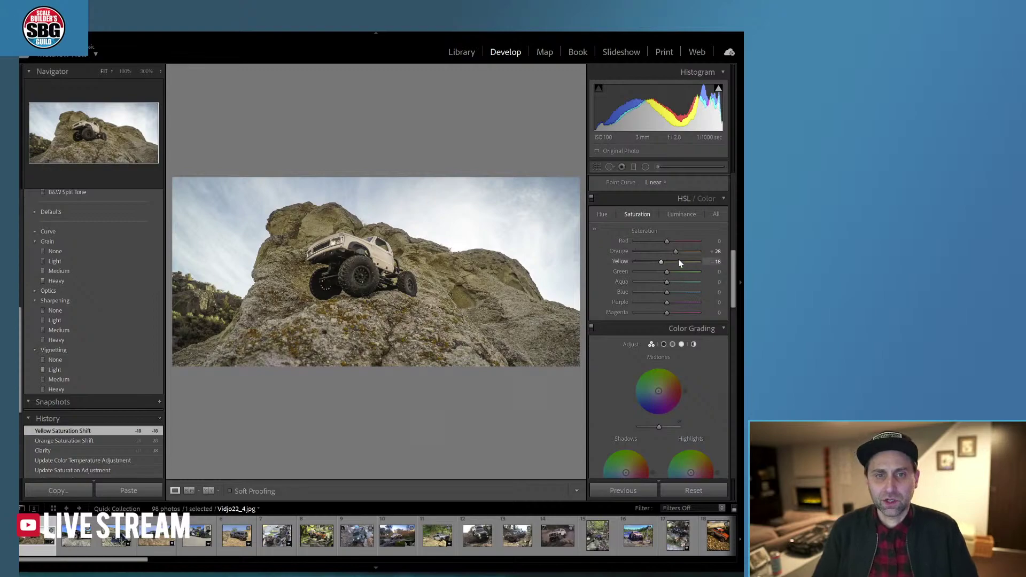
Shift the yellow hue to -45 and the orange hue to -8 to warm the rock
left_click(603, 214)
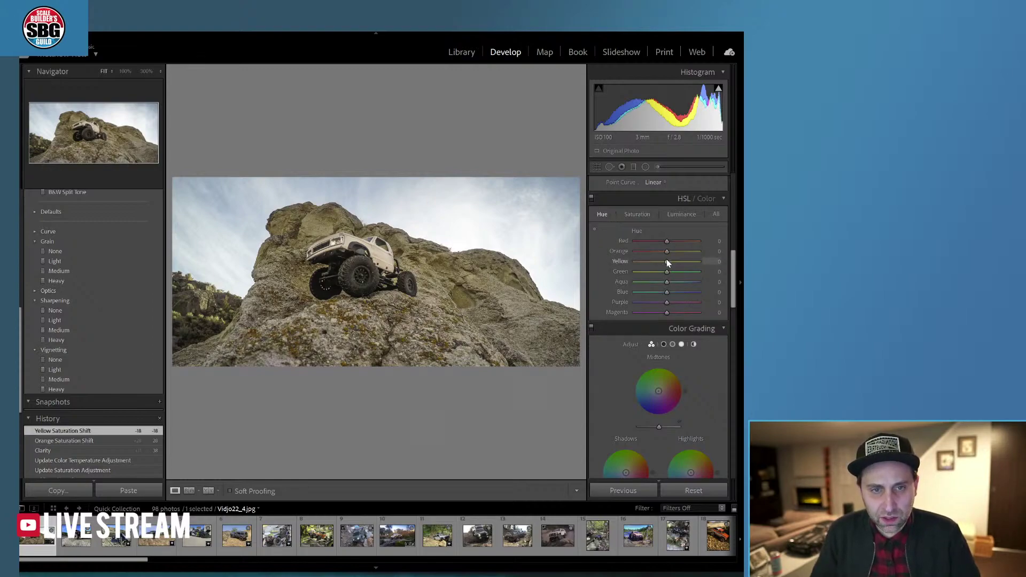
left_click_drag(666, 262, 650, 263)
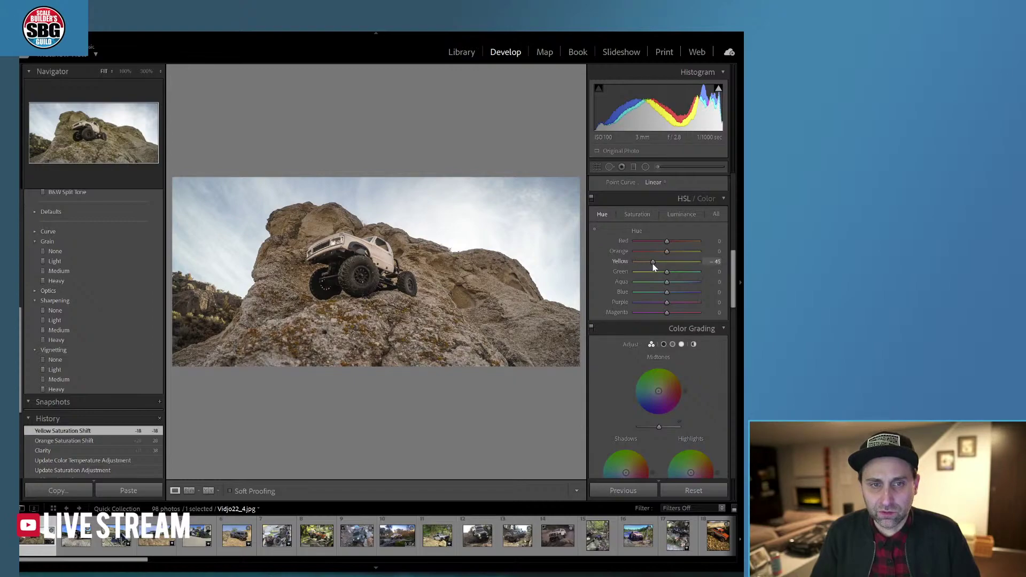
mouse_move(653, 264)
left_mouse_down()
mouse_move(684, 250)
mouse_move(665, 254)
left_mouse_up()
Raise the rock photo's HSL saturation to red +46 and blue +68, and preview the result full screen
left_click(638, 215)
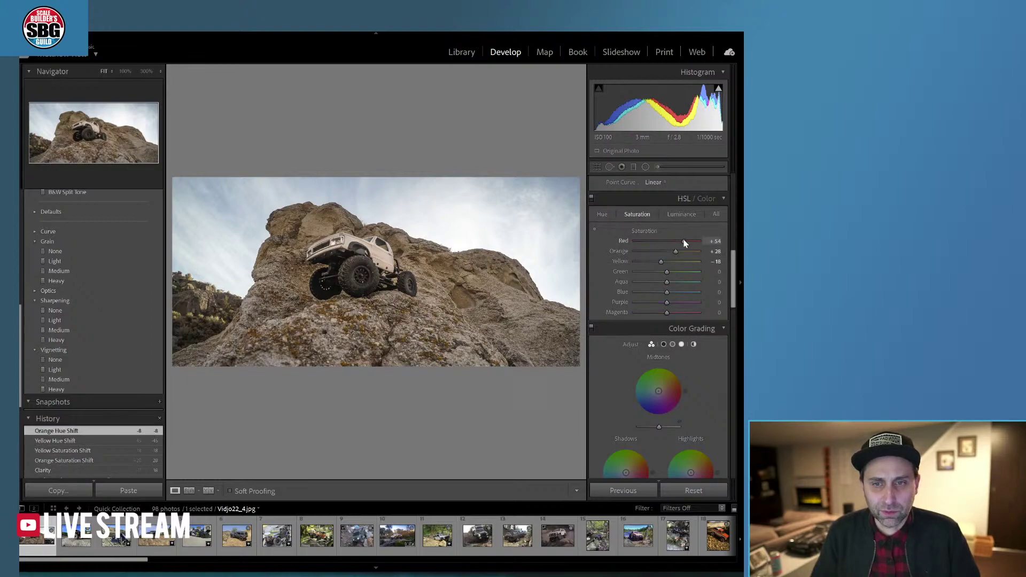
left_click_drag(685, 243, 681, 241)
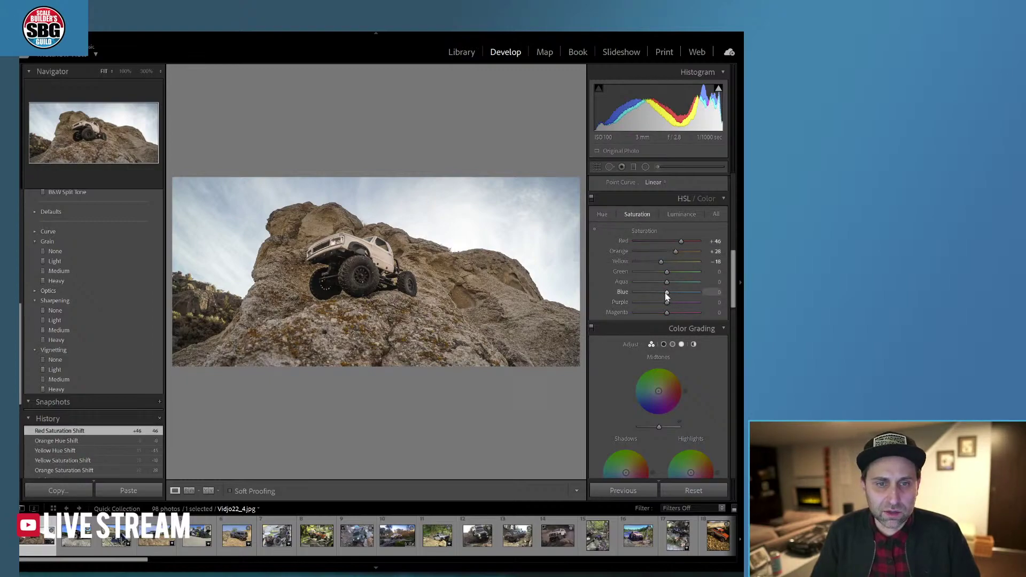
left_click_drag(668, 295, 688, 293)
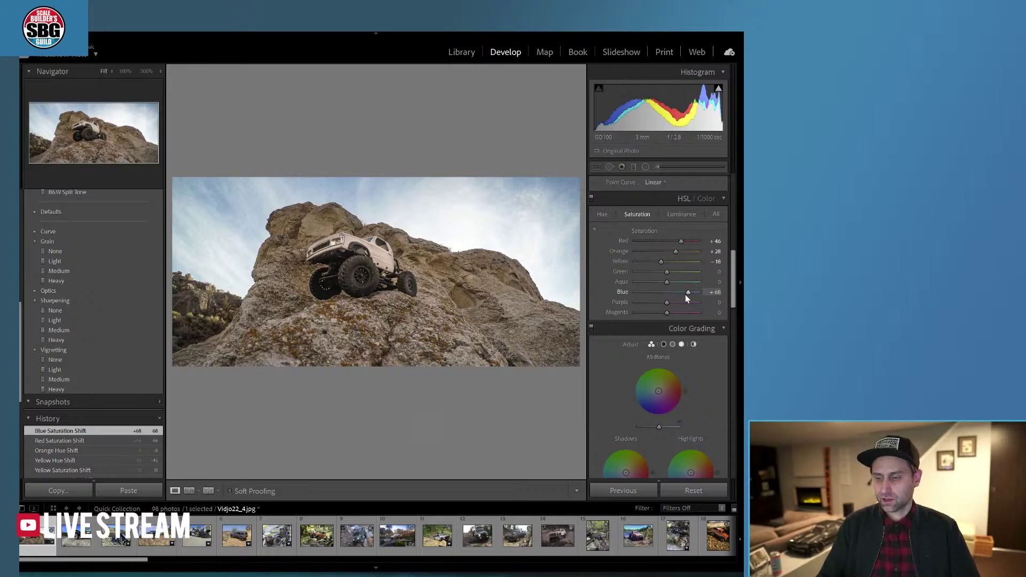
key("f")
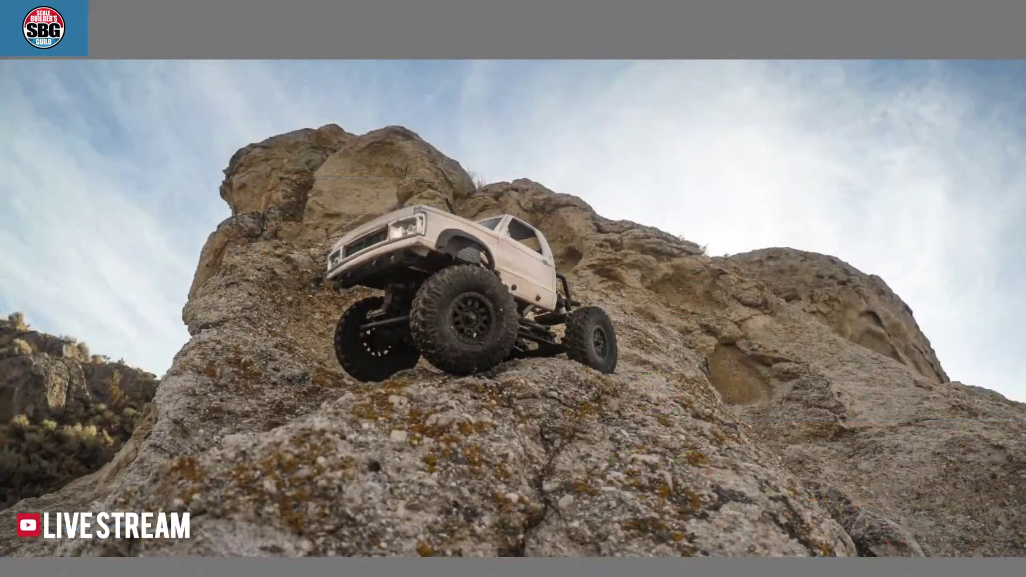
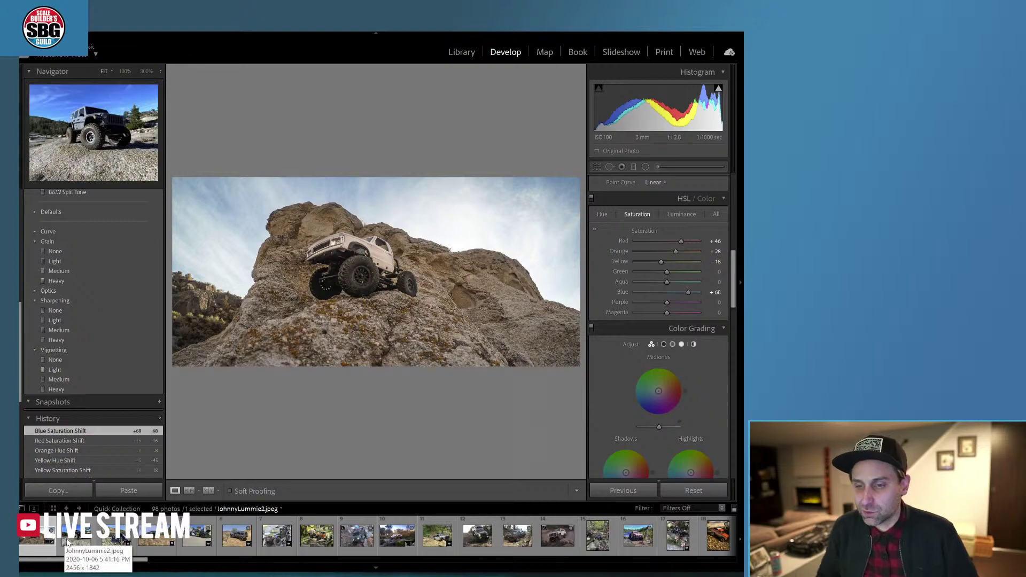
Open the grey Jeep photo and heal the distraction in the background rocks beside the trees, sampling from the edge of the bushes
left_click(66, 541)
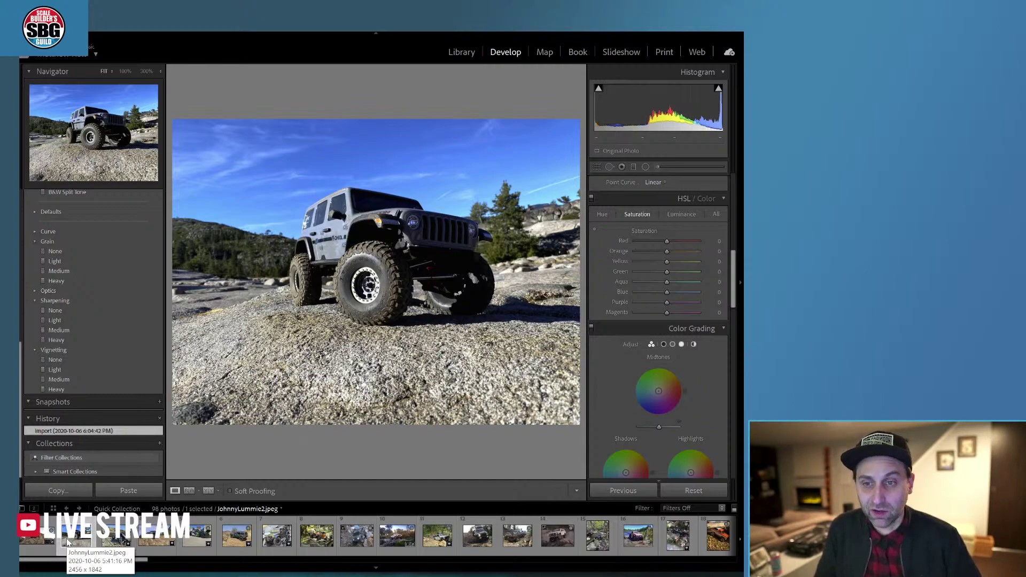
left_click(67, 538)
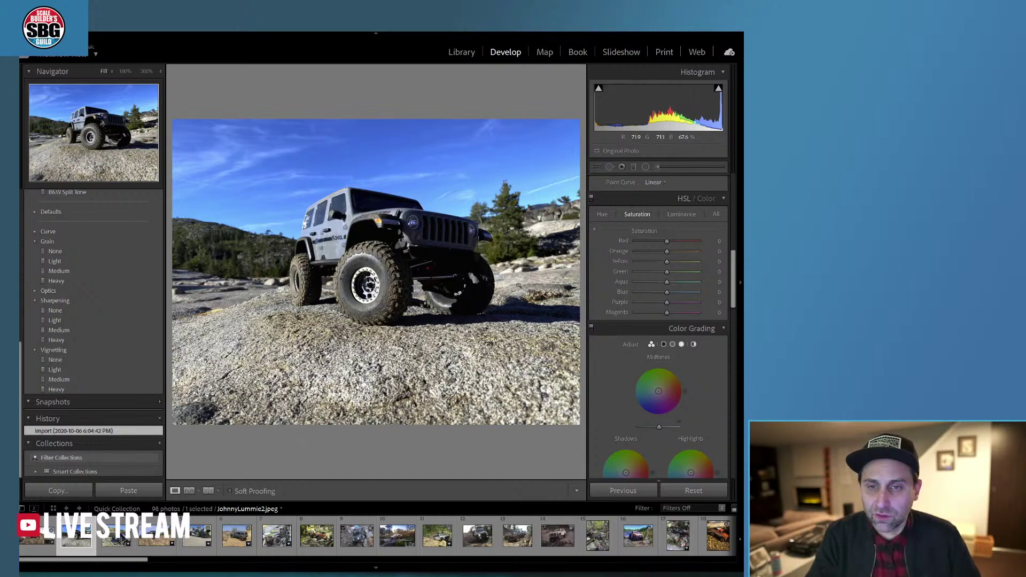
left_click(563, 254)
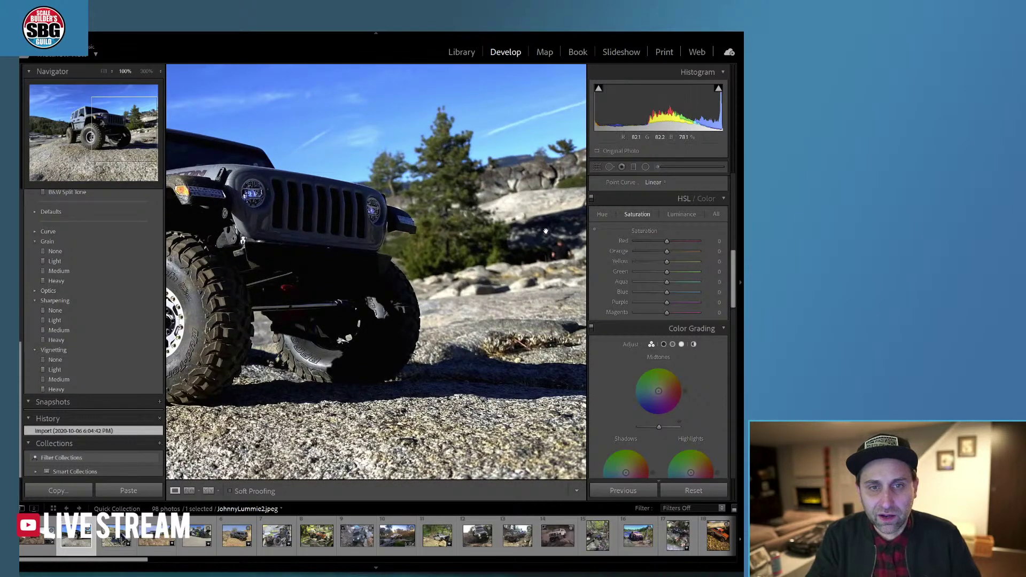
left_click(609, 166)
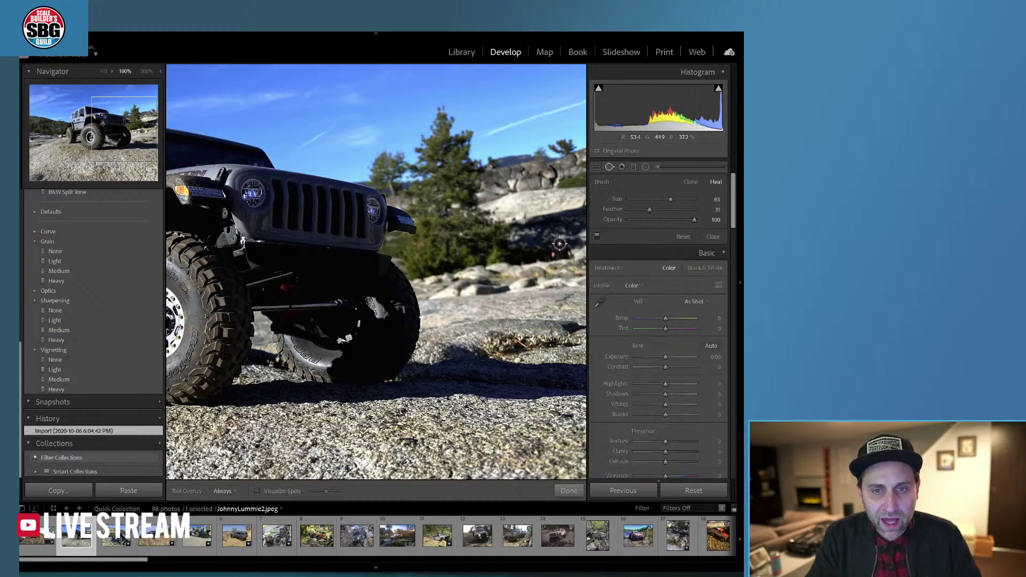
left_click(560, 250)
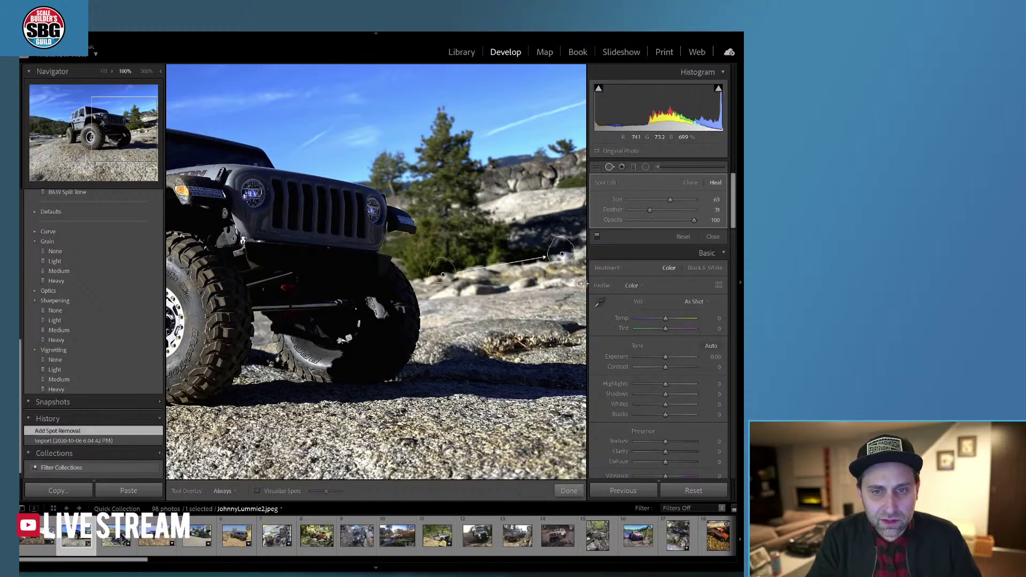
left_click_drag(446, 267, 458, 260)
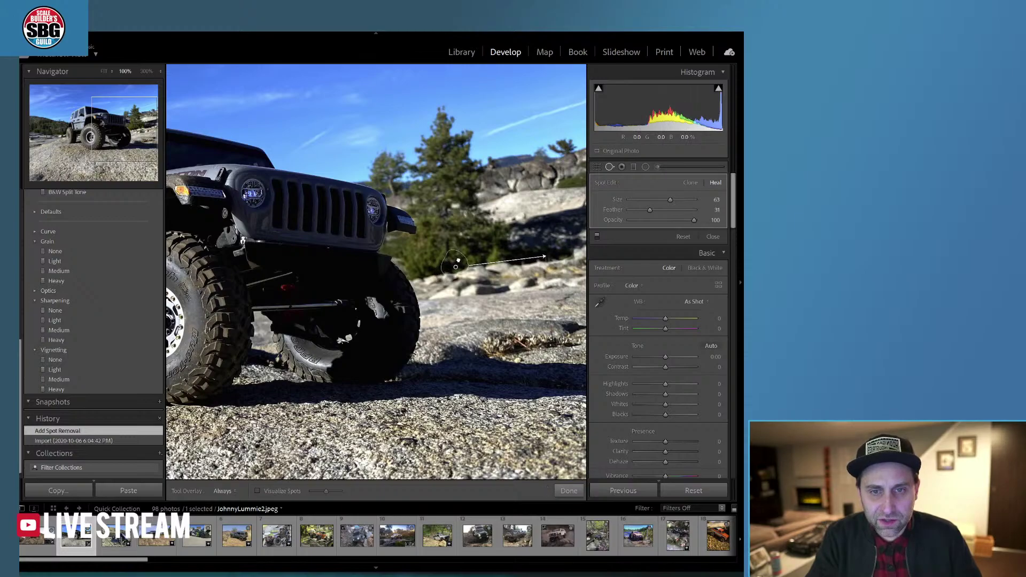
left_click(559, 489)
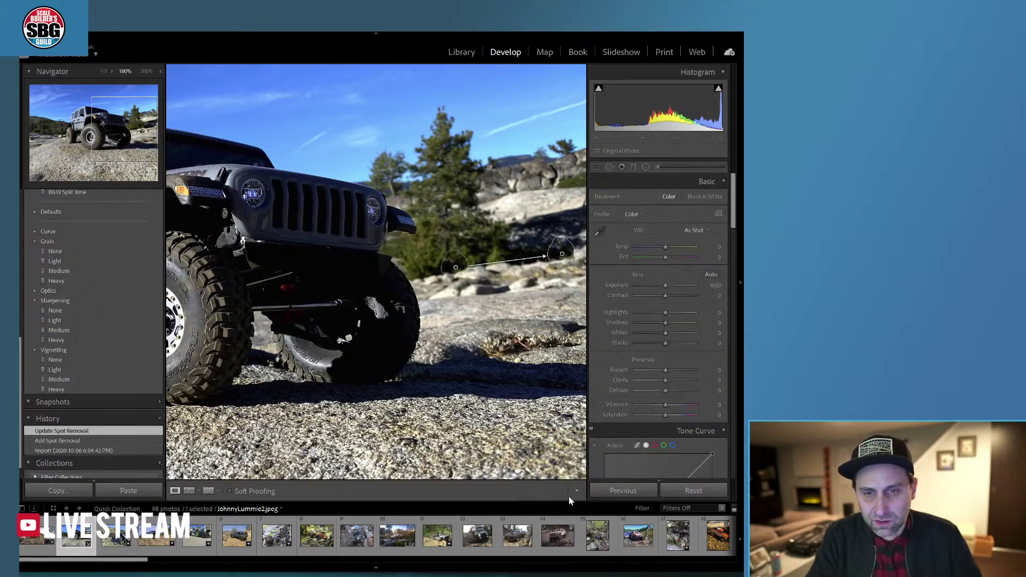
left_click(373, 374)
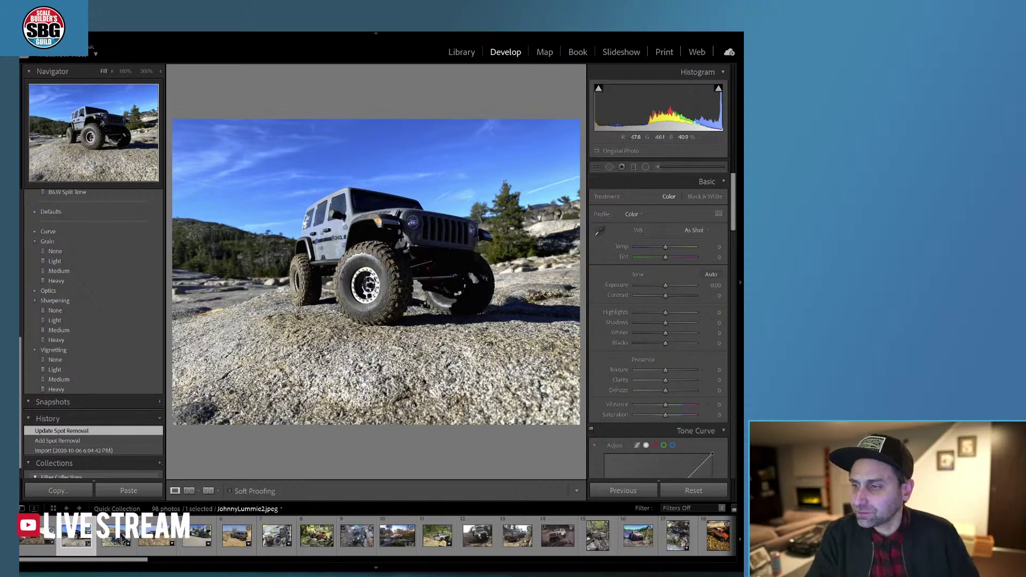
Crop the Jeep photo with a free aspect, trimming the rock foreground, a thin strip of sky and the edge behind the Jeep
left_click(597, 167)
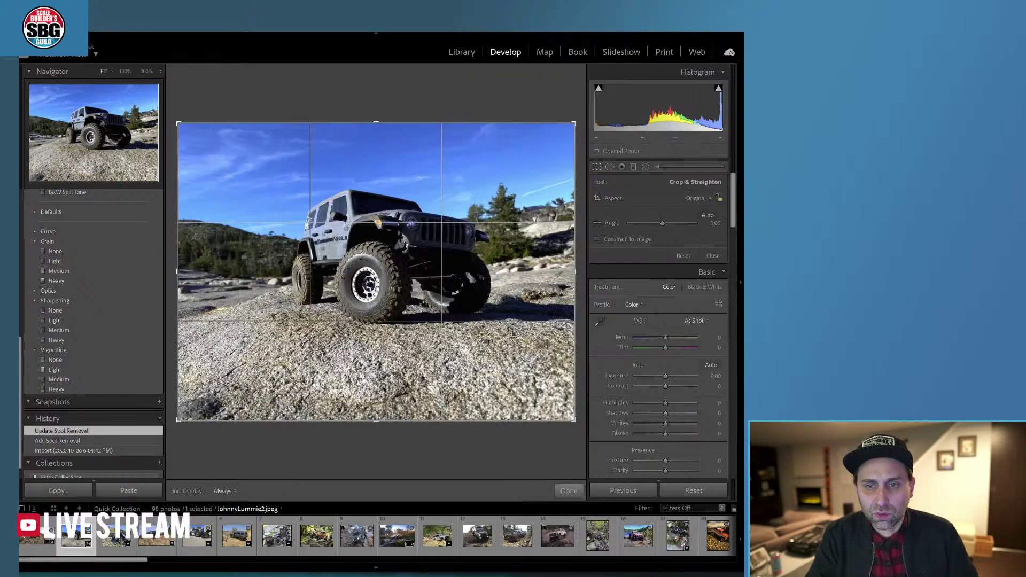
left_click_drag(378, 420, 378, 384)
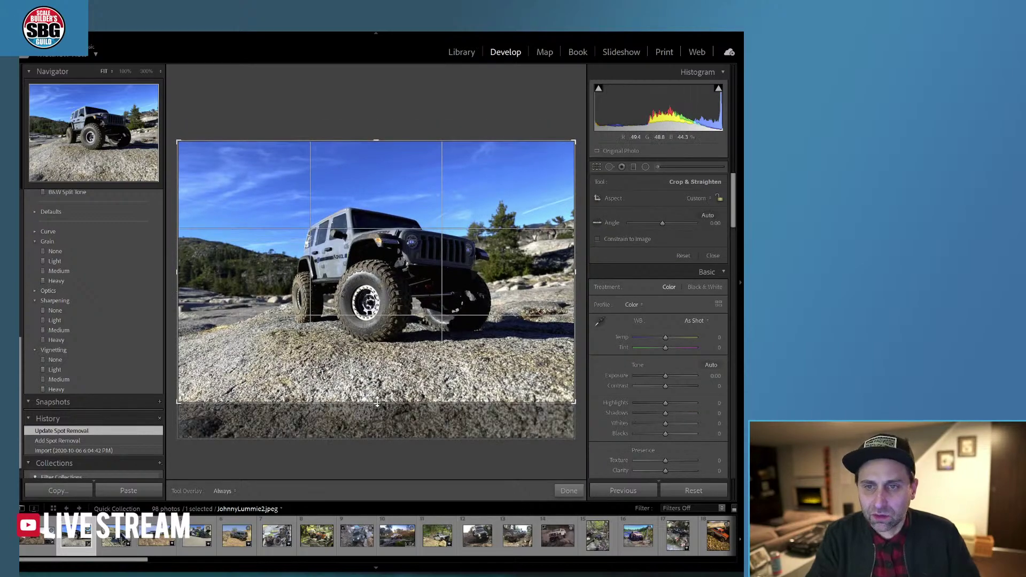
left_click_drag(379, 142, 379, 148)
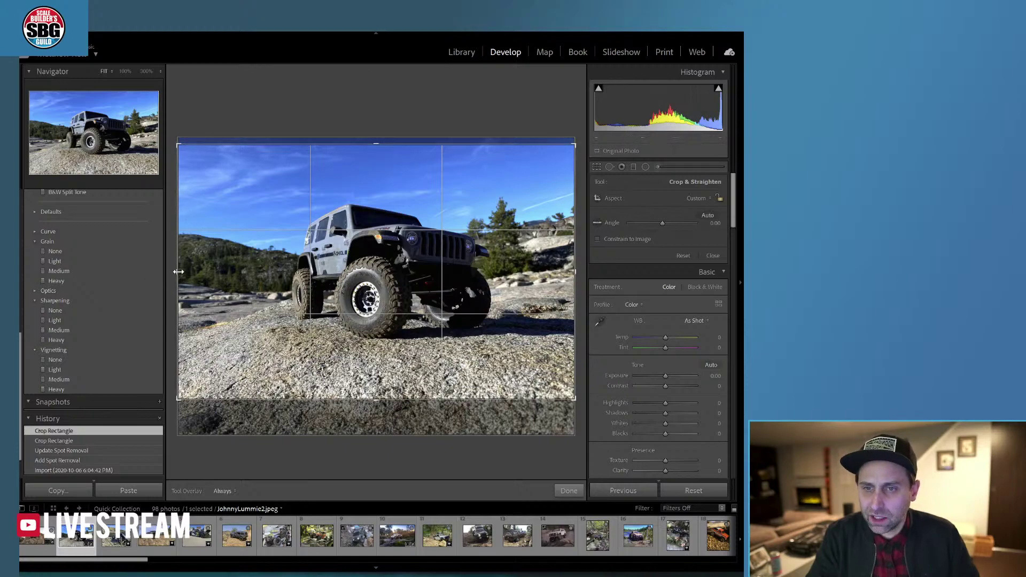
left_click_drag(178, 272, 185, 272)
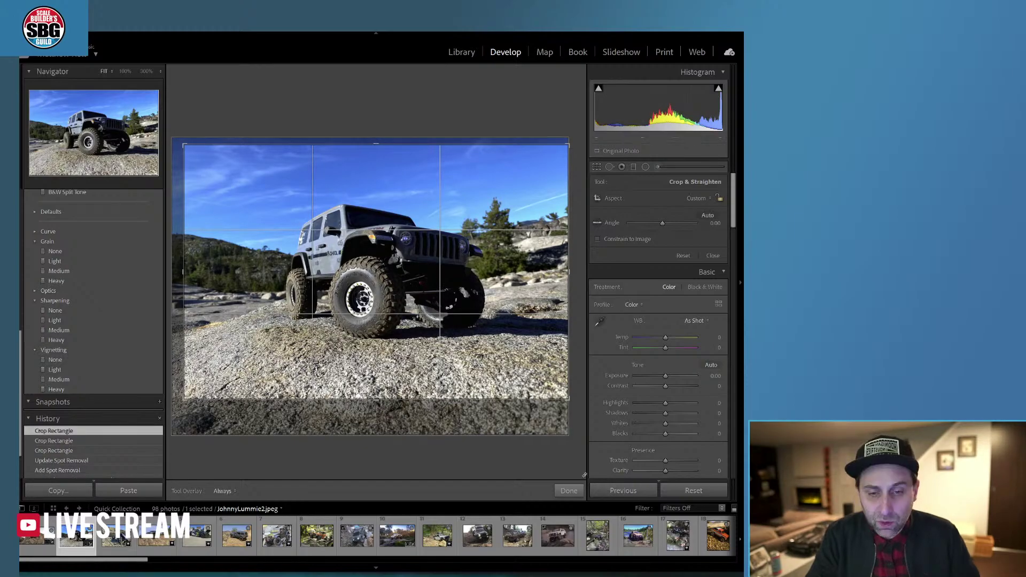
left_click(568, 490)
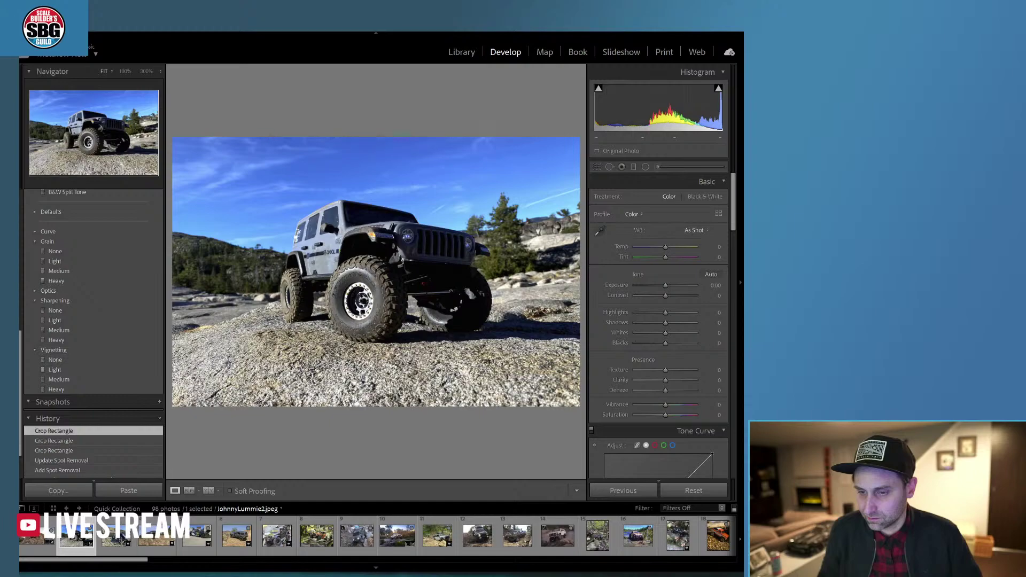
key("alt+Tab")
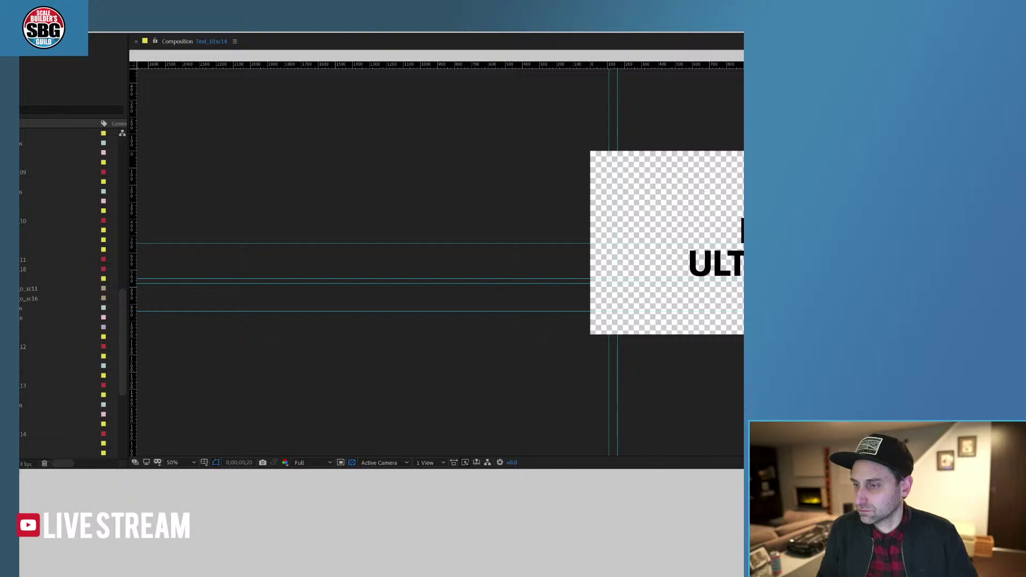
key("ctrl+s")
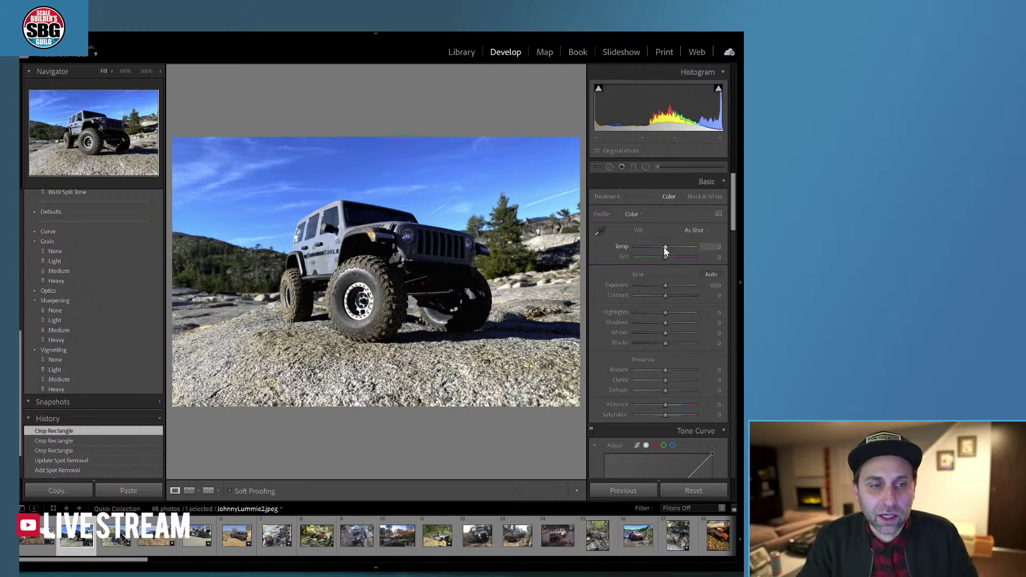
Warm the Jeep photo to temperature +17 and set highlights to -21, shadows to +4, whites to -12 and blacks to +33
left_click_drag(666, 248, 669, 248)
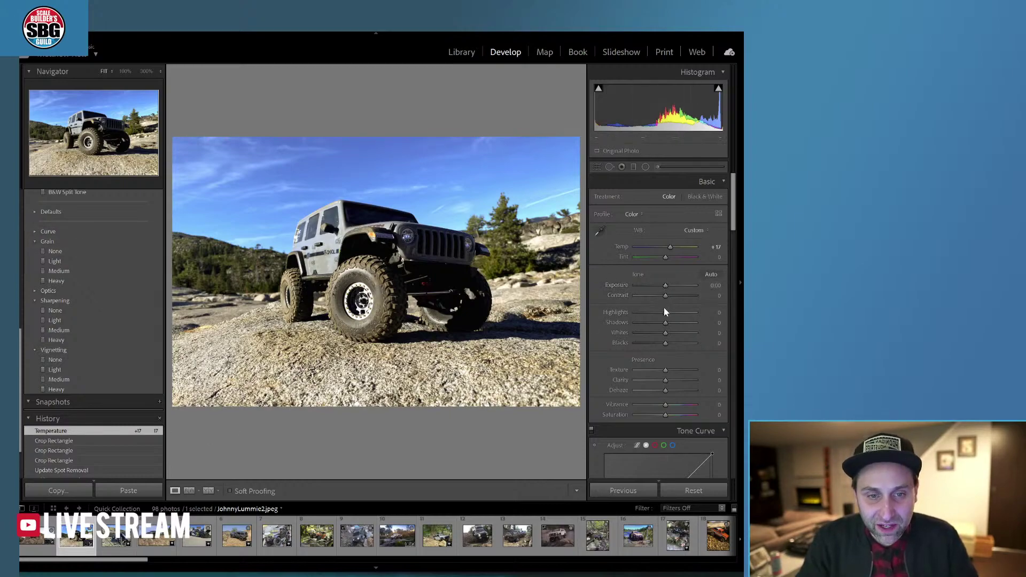
left_click_drag(665, 315, 660, 315)
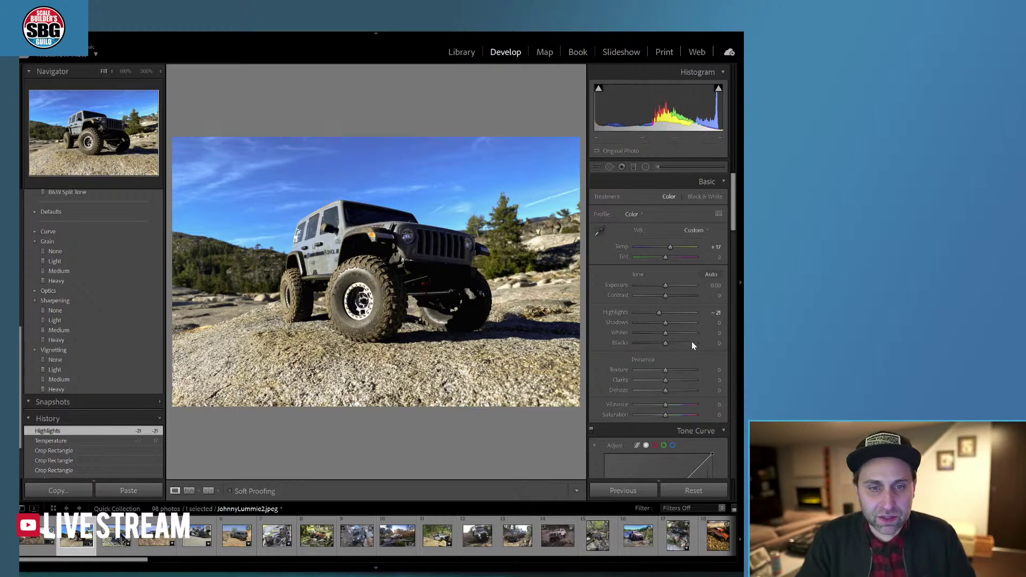
mouse_move(665, 322)
left_mouse_down()
mouse_move(690, 322)
mouse_move(668, 322)
left_mouse_up()
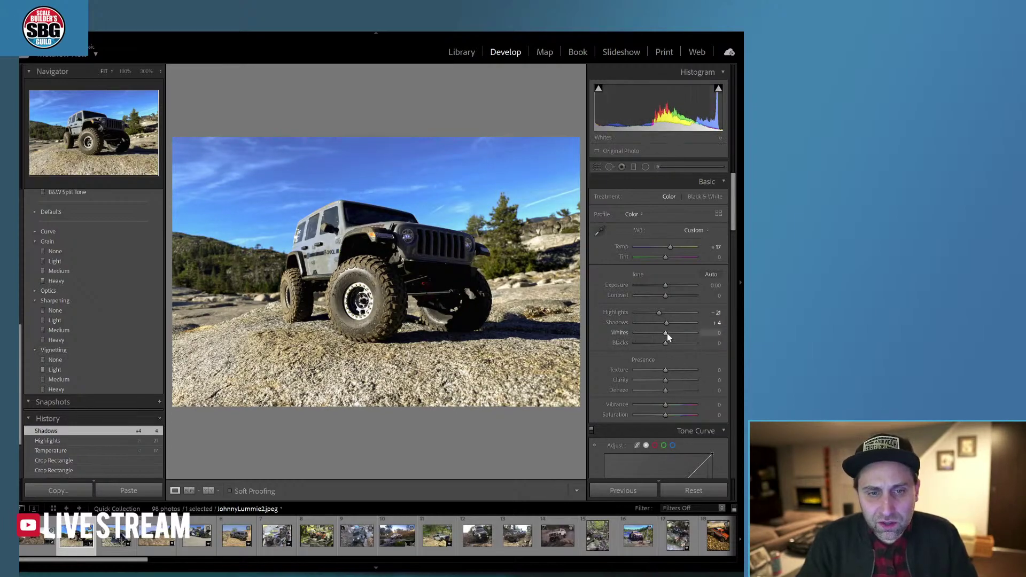
left_click_drag(666, 332, 662, 333)
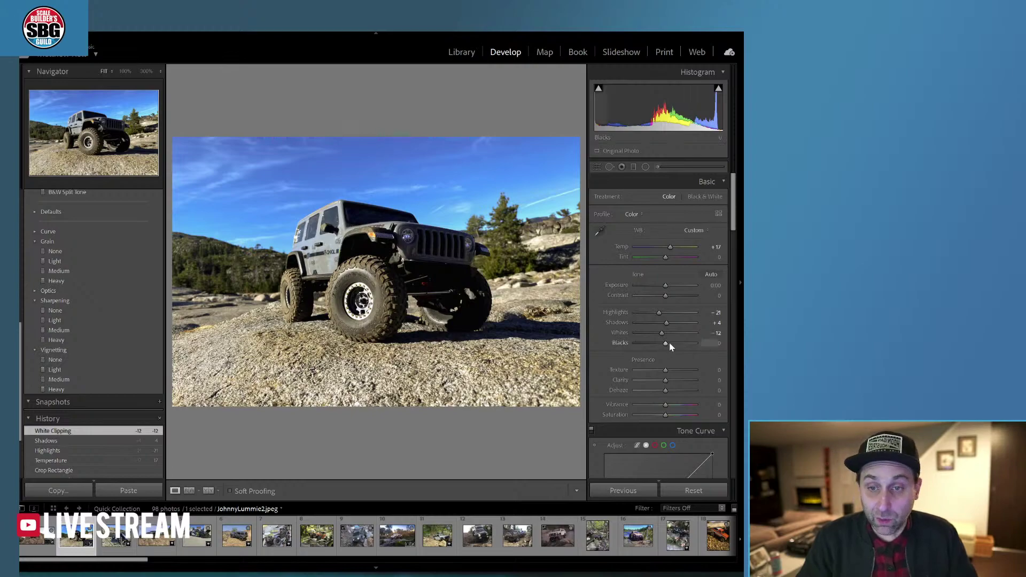
left_click_drag(667, 345, 677, 345)
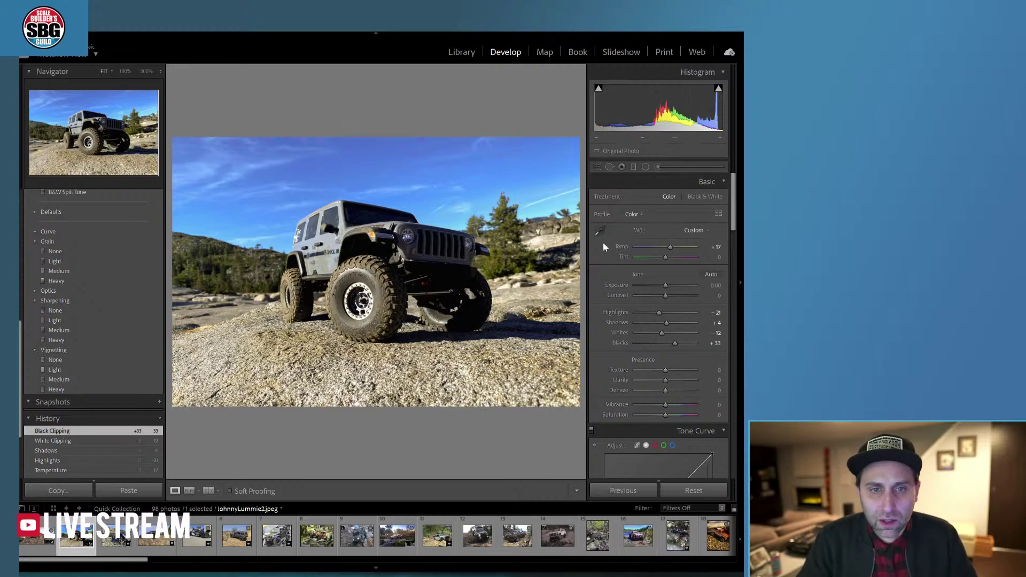
Apply the Light vignetting preset and set texture to +47, clarity to +5, vibrance to -7 and saturation to +4
left_click(72, 370)
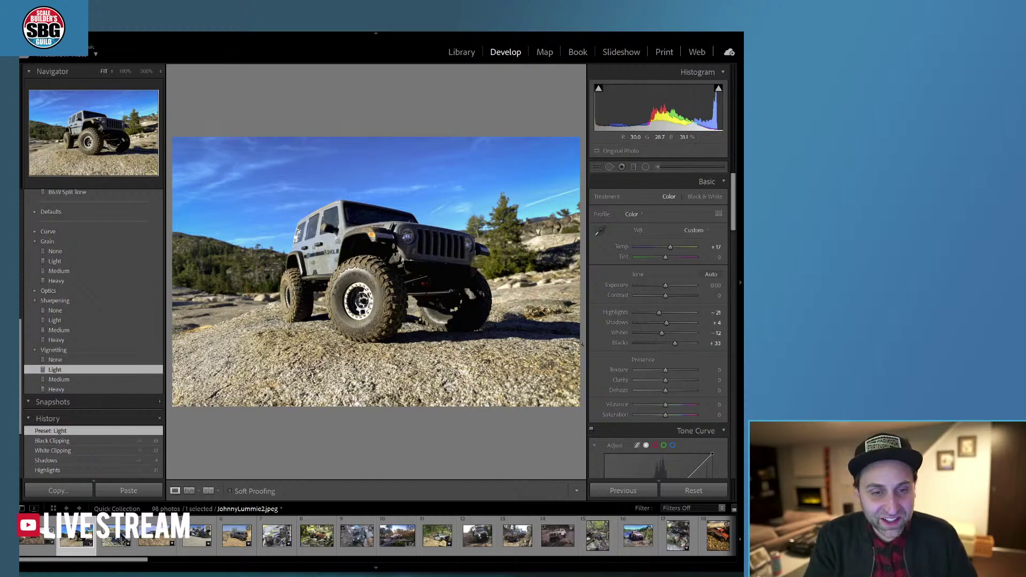
mouse_move(665, 371)
left_mouse_down()
mouse_move(680, 370)
mouse_move(665, 379)
left_mouse_up()
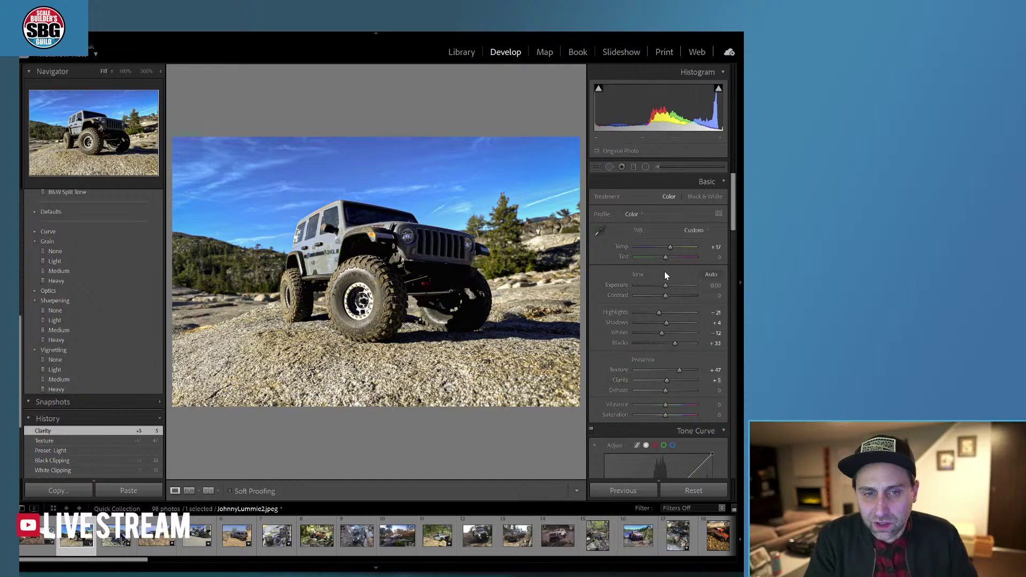
left_click_drag(734, 218, 730, 246)
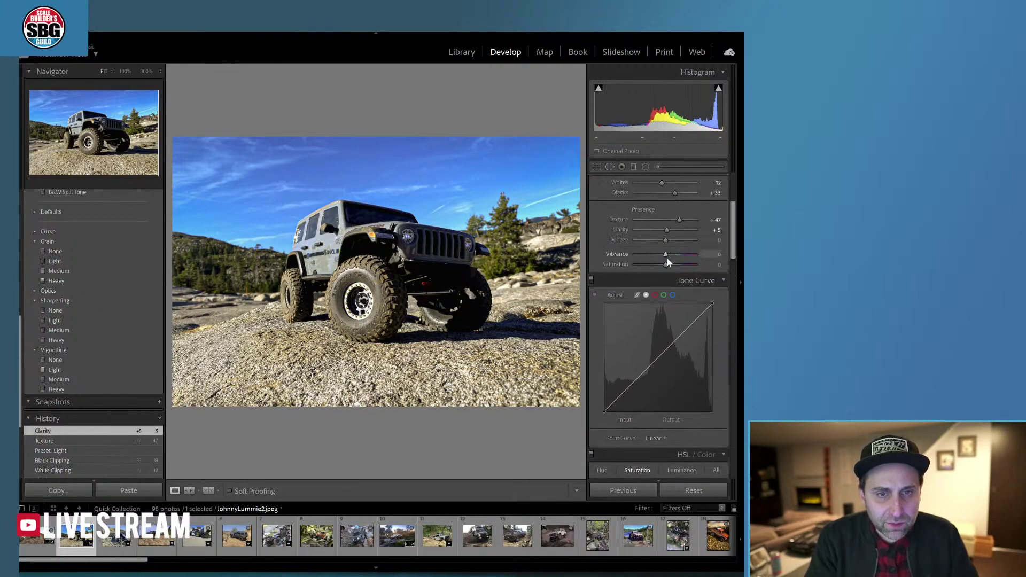
mouse_move(666, 255)
left_mouse_down()
mouse_move(657, 256)
mouse_move(677, 264)
mouse_move(665, 266)
left_mouse_up()
mouse_move(733, 230)
left_mouse_down()
mouse_move(733, 246)
mouse_move(734, 233)
left_mouse_up()
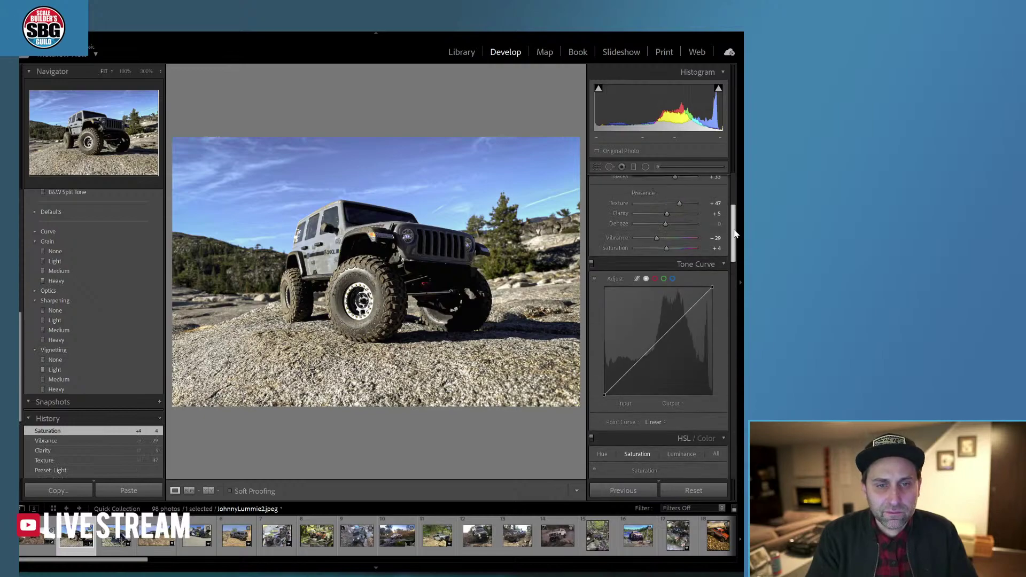
left_click_drag(657, 238, 663, 238)
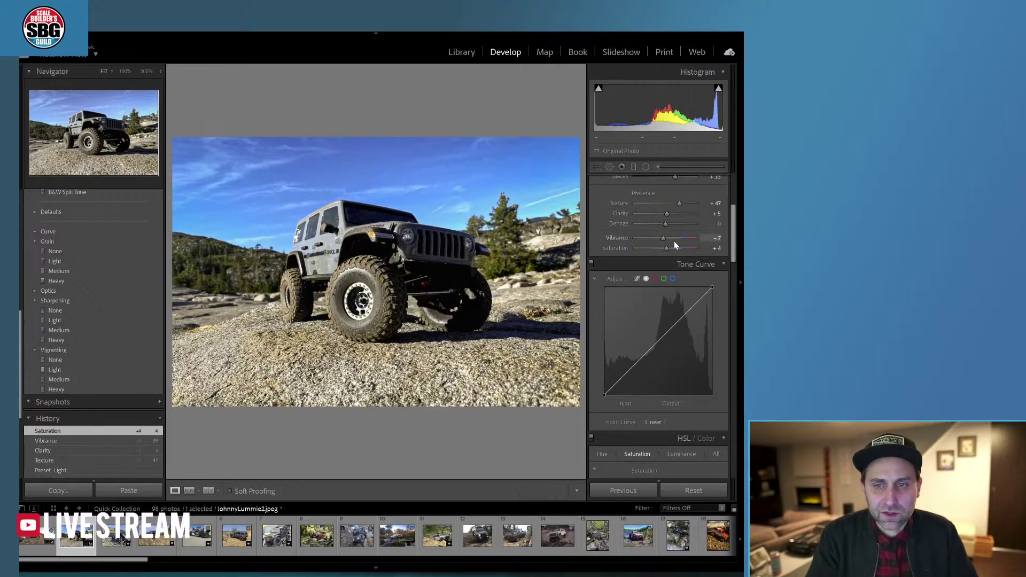
Shift the Jeep photo's HSL hues to blue -16, yellow -41 and orange -30
left_click_drag(733, 253, 730, 298)
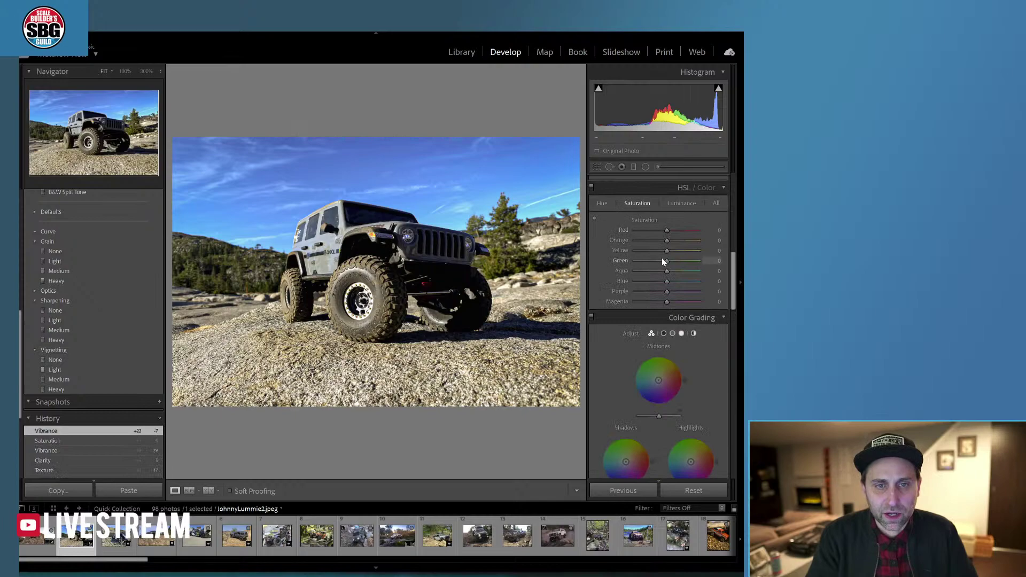
left_click(604, 205)
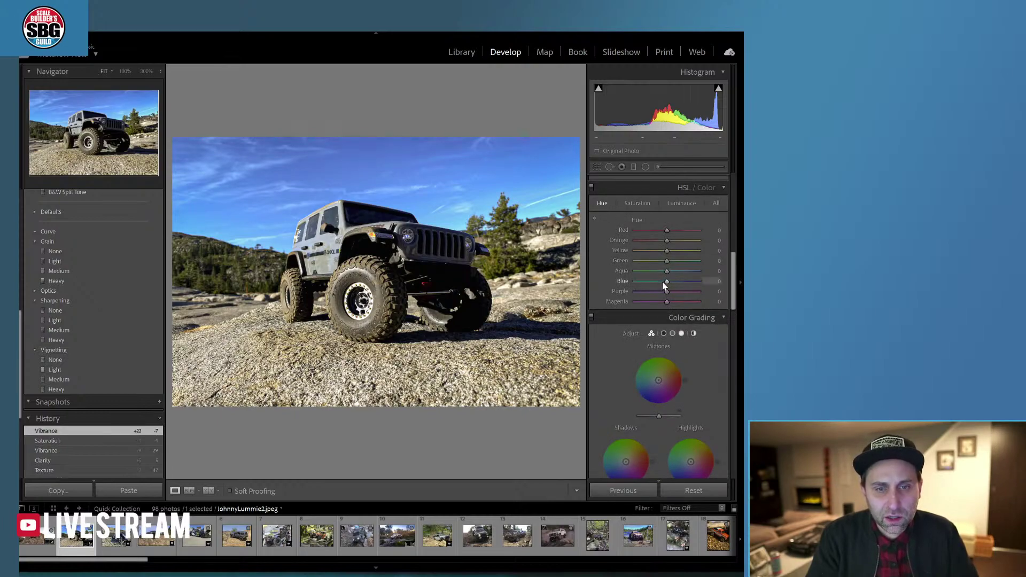
left_click_drag(667, 280, 661, 280)
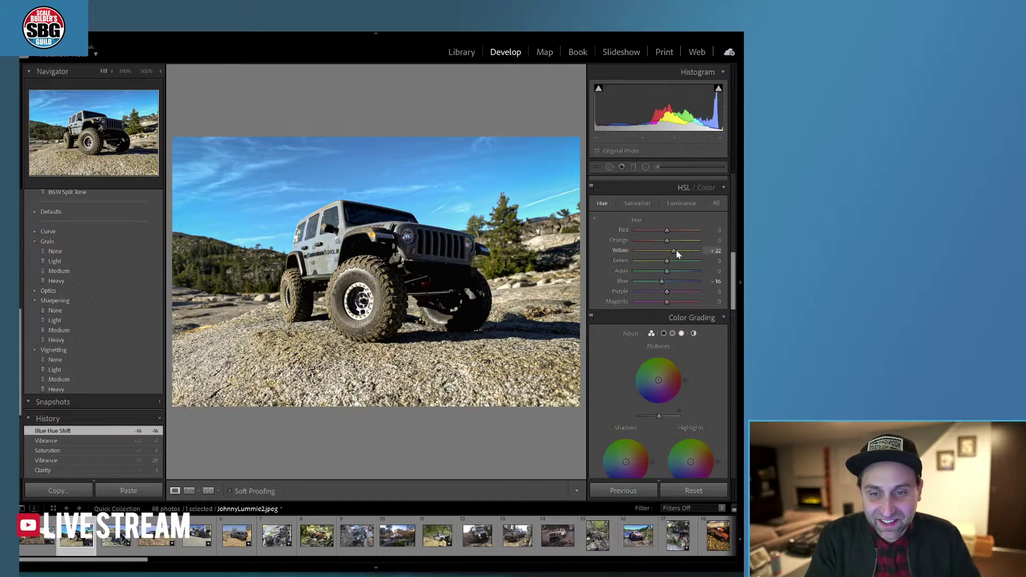
left_click_drag(680, 251, 659, 241)
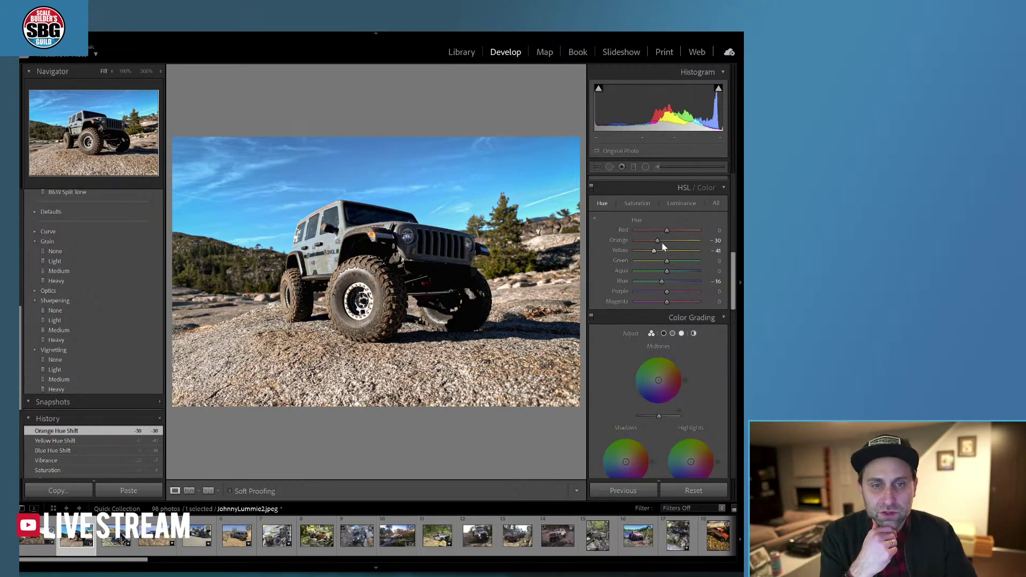
Set the Jeep photo's HSL saturation to orange +36, green -54 and aqua -35
left_click(638, 205)
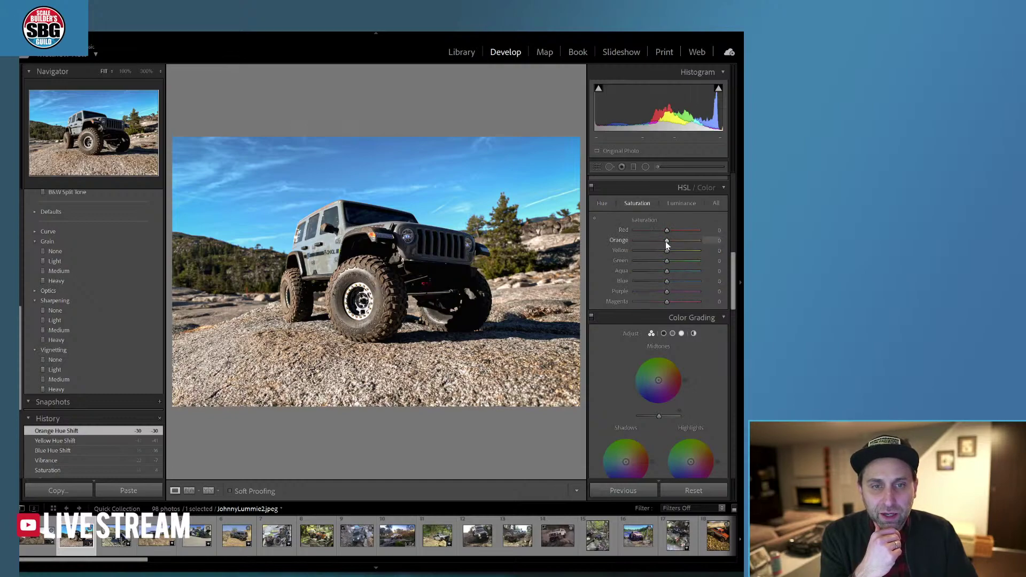
left_click_drag(680, 239, 678, 241)
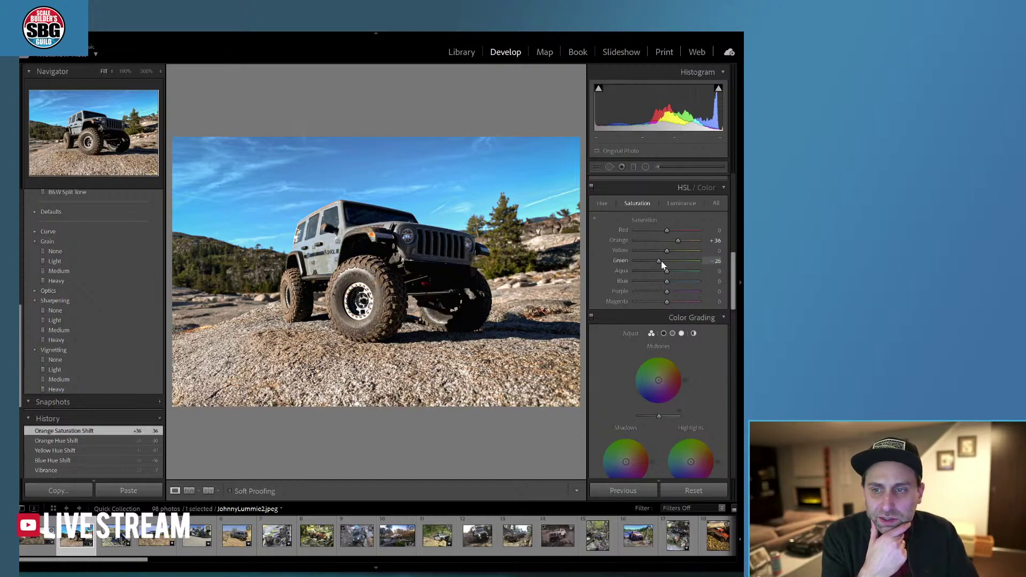
left_click_drag(662, 261, 676, 261)
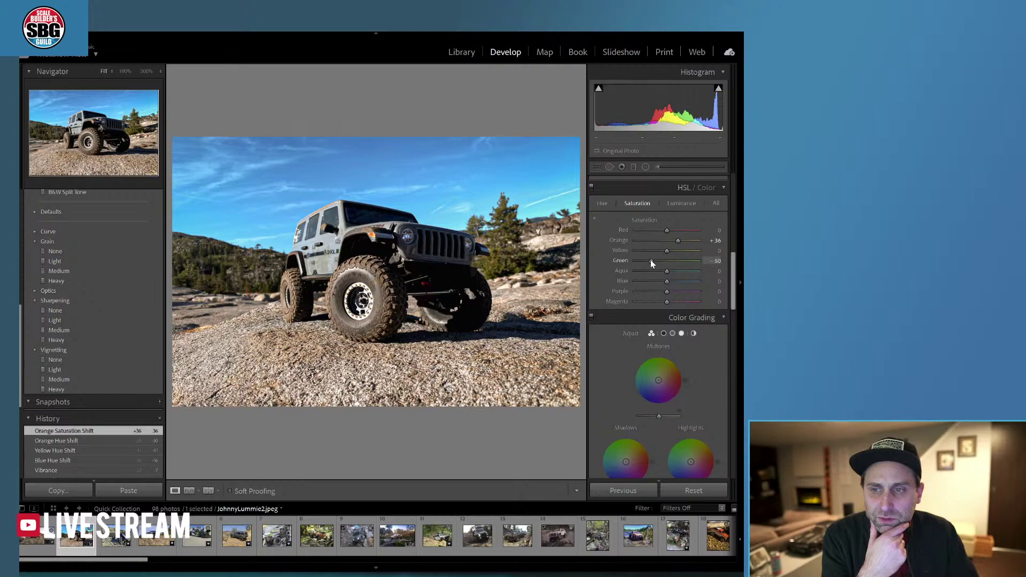
left_click_drag(648, 263, 657, 271)
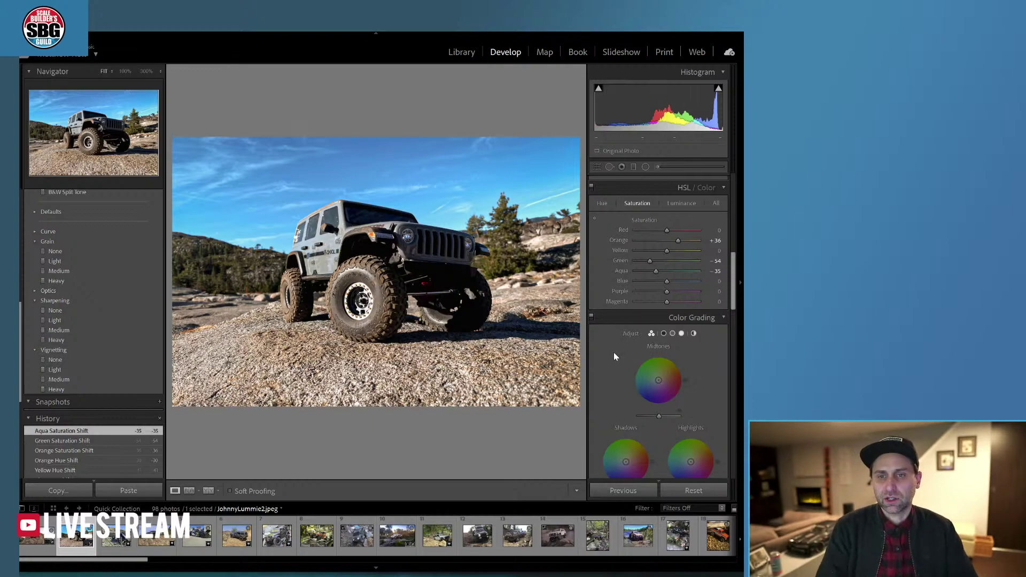
Paint adjustment brush strokes with exposure 0.28 and saturation -44 over the Jeep's headlight and windshield
left_click(657, 166)
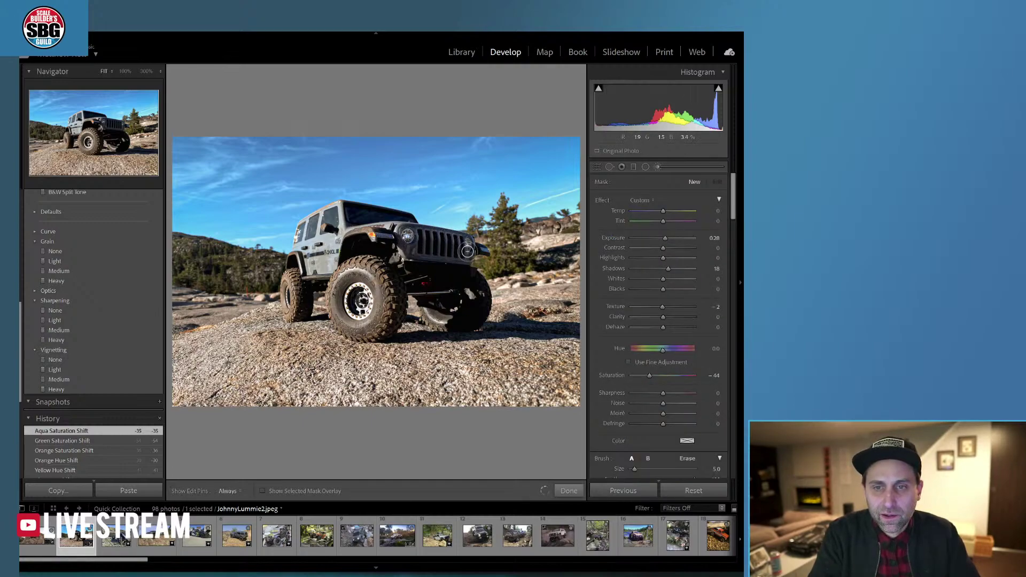
left_click(467, 252)
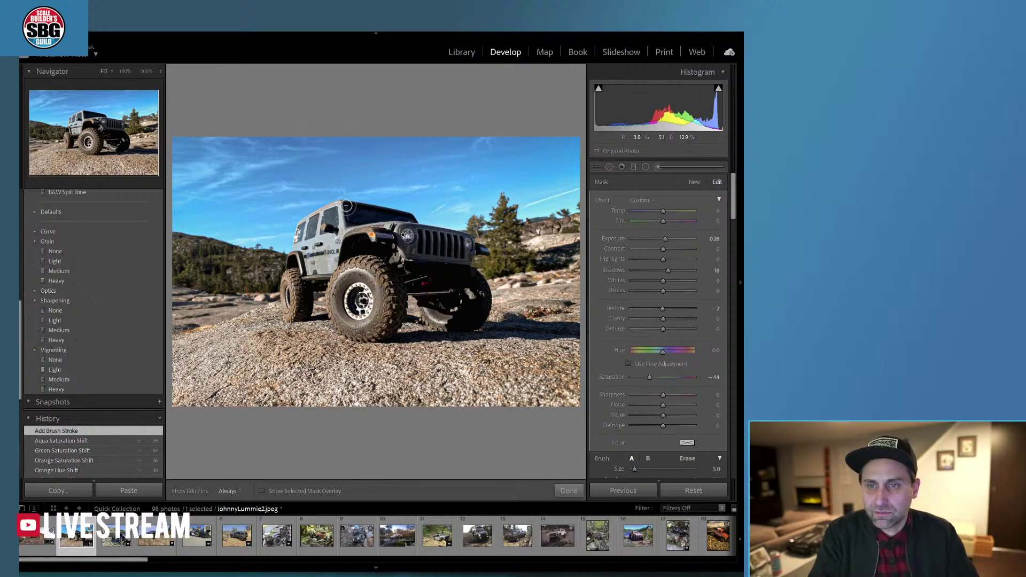
key("h")
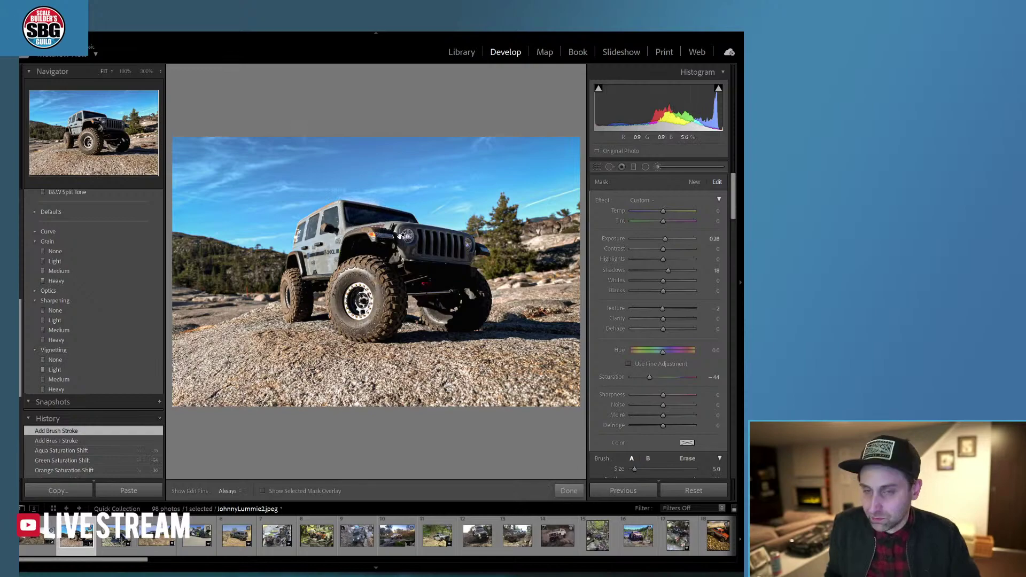
key("ctrl+z")
key("h")
left_click(367, 212)
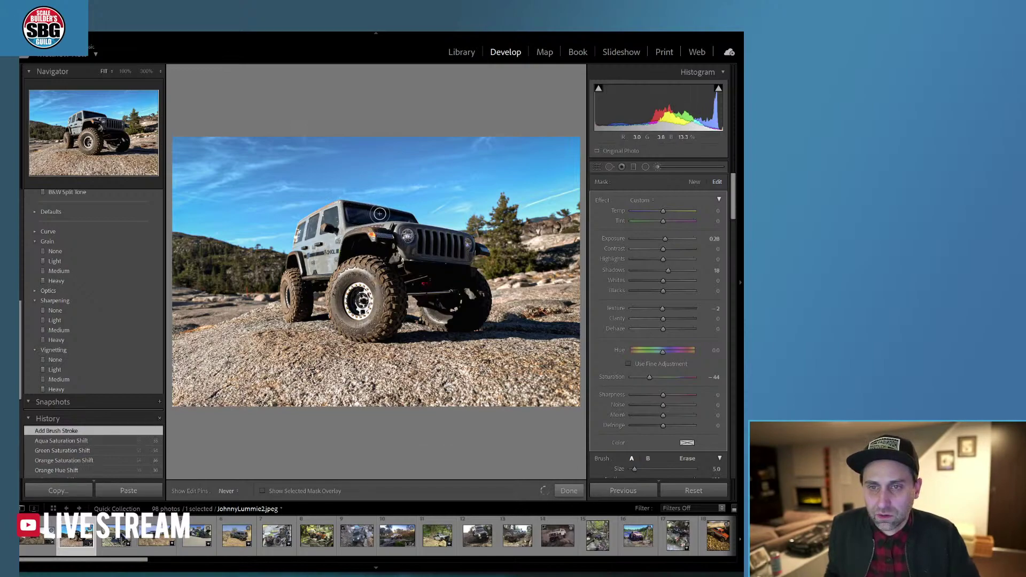
key("h")
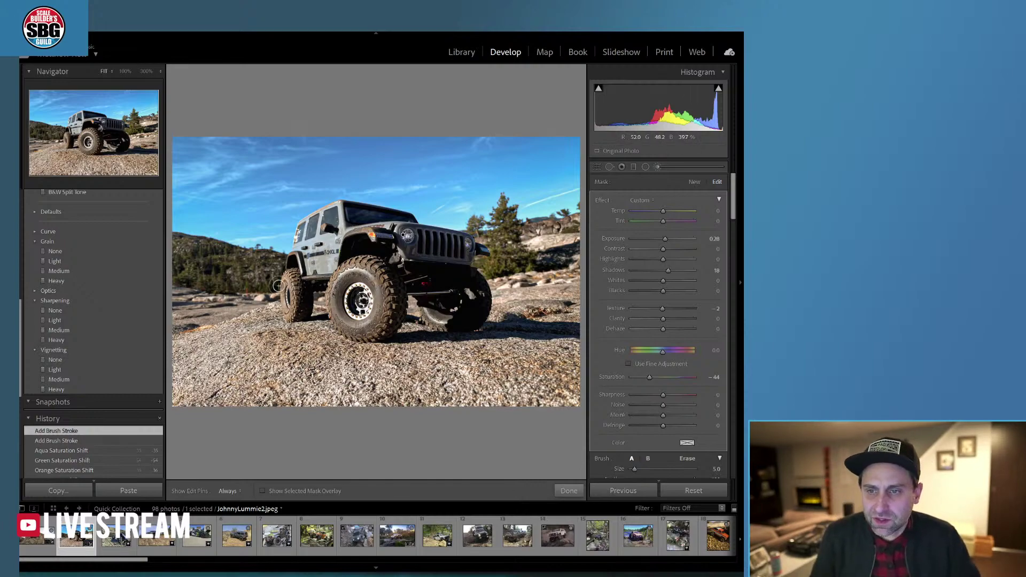
Brush over the distracting spot on the ground behind the Jeep's rear wheel and set the mask's saturation to -43
left_click(249, 292)
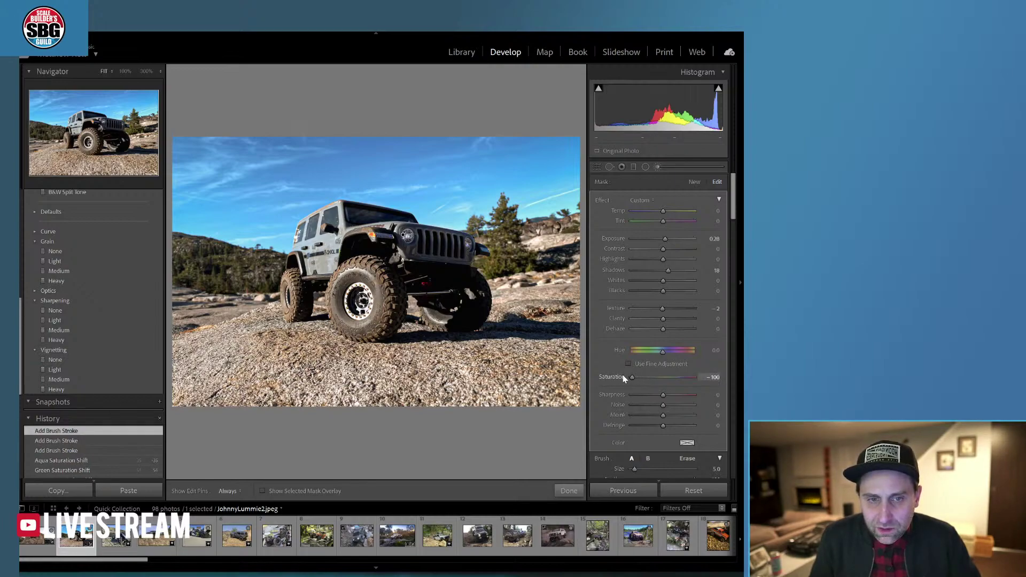
left_click_drag(624, 374, 636, 351)
key("ctrl+z")
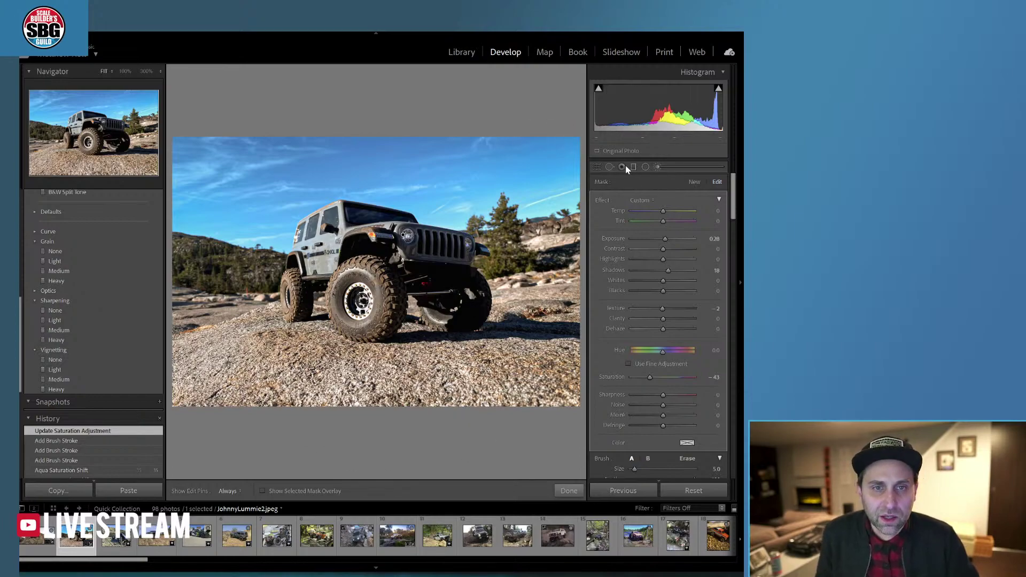
Heal the spot behind the Jeep's rear wheel with a size 75 brush, moving the sample source farther away from the Jeep
left_click(610, 167)
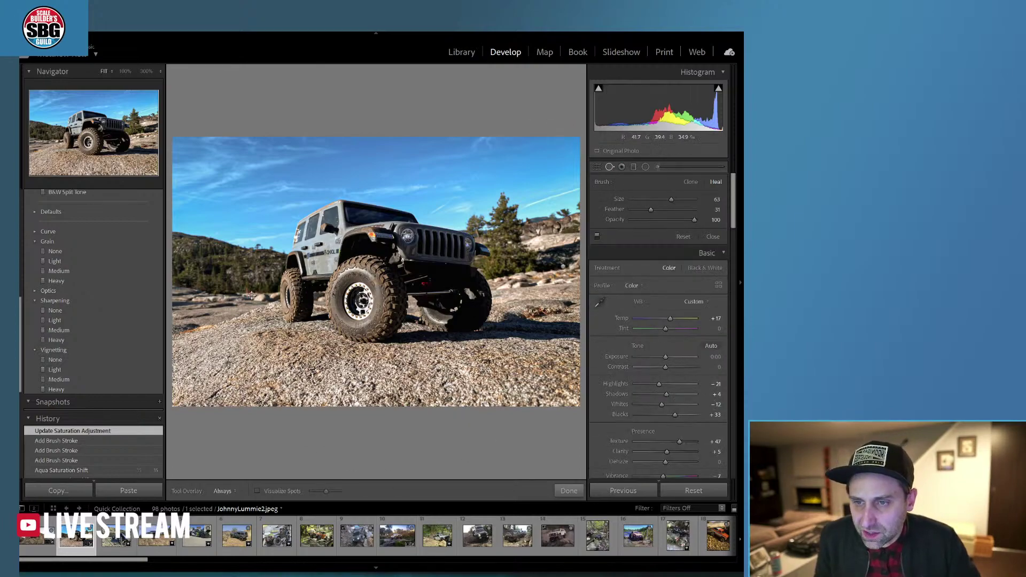
scroll(250, 292, "up", 3)
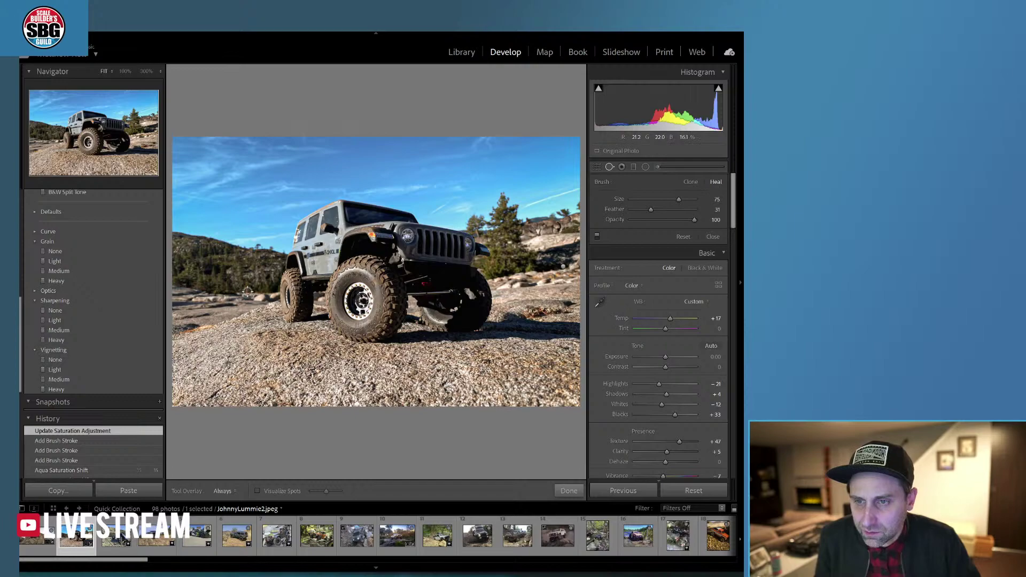
left_click(250, 291)
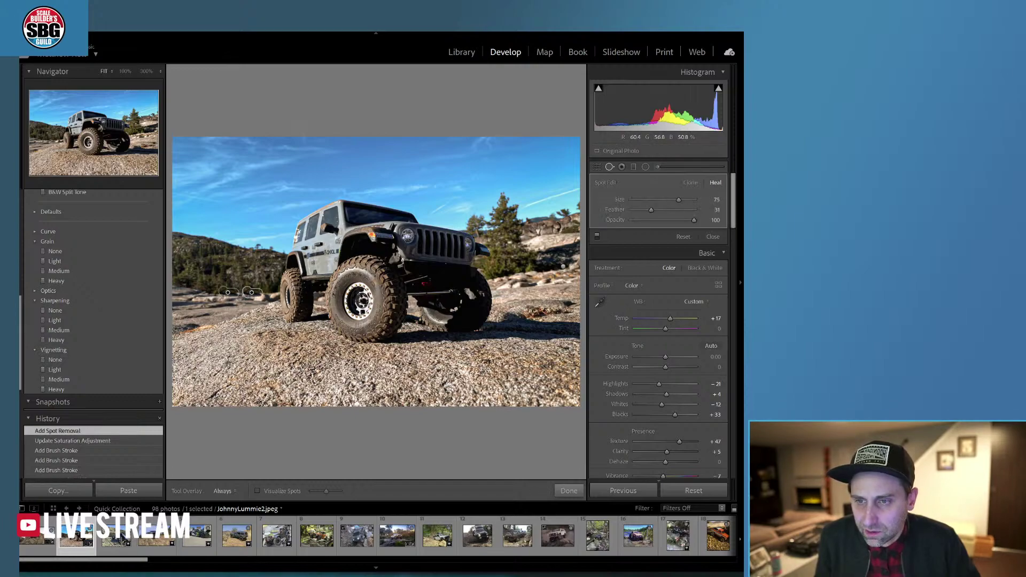
mouse_move(229, 293)
left_mouse_down()
mouse_move(197, 289)
mouse_move(215, 293)
left_mouse_up()
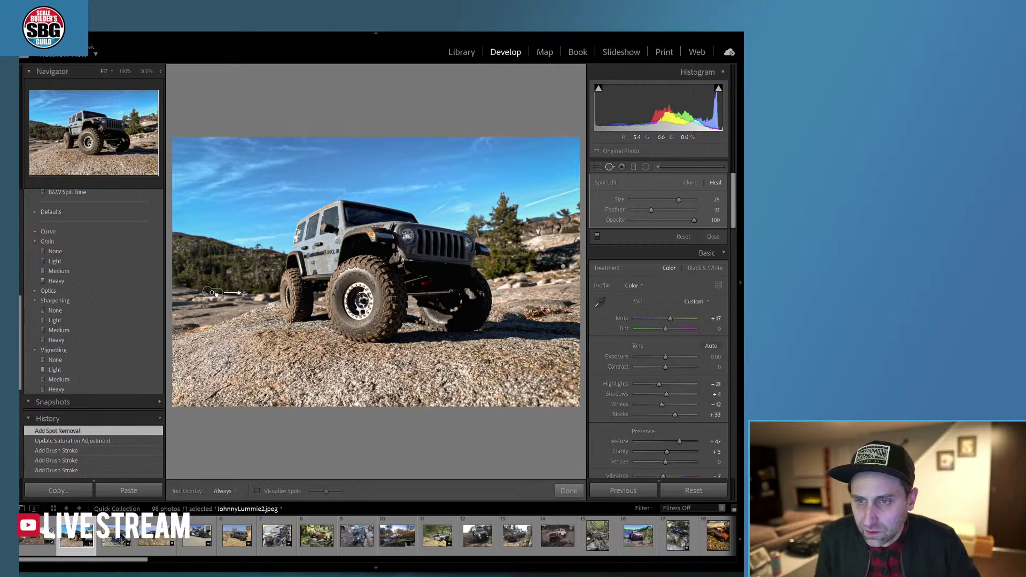
left_click(570, 490)
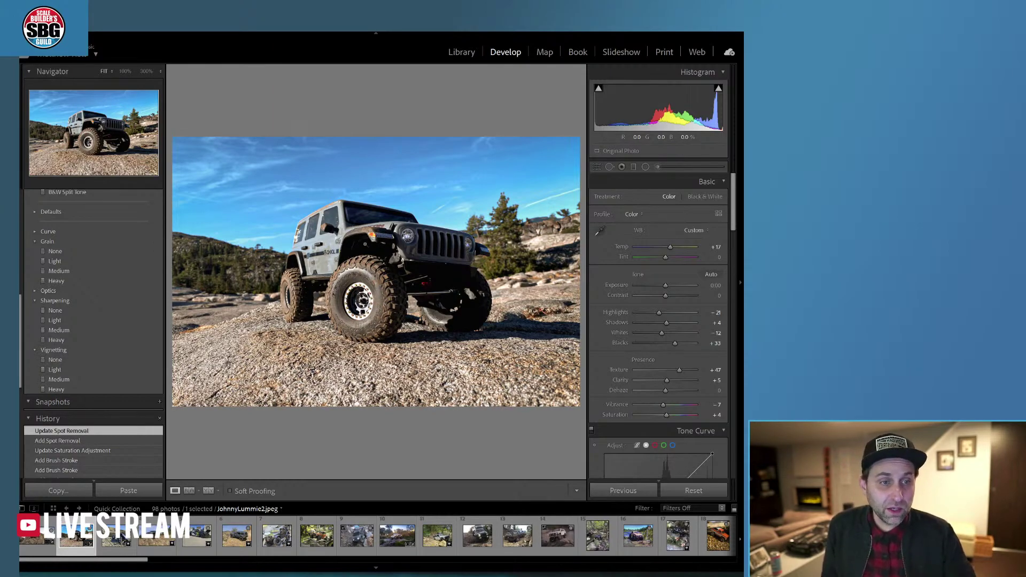
Open the blue hot rod photo and examine its wheels, bodywork, the foreground plant and the rear lettering at 100%
left_click(110, 538)
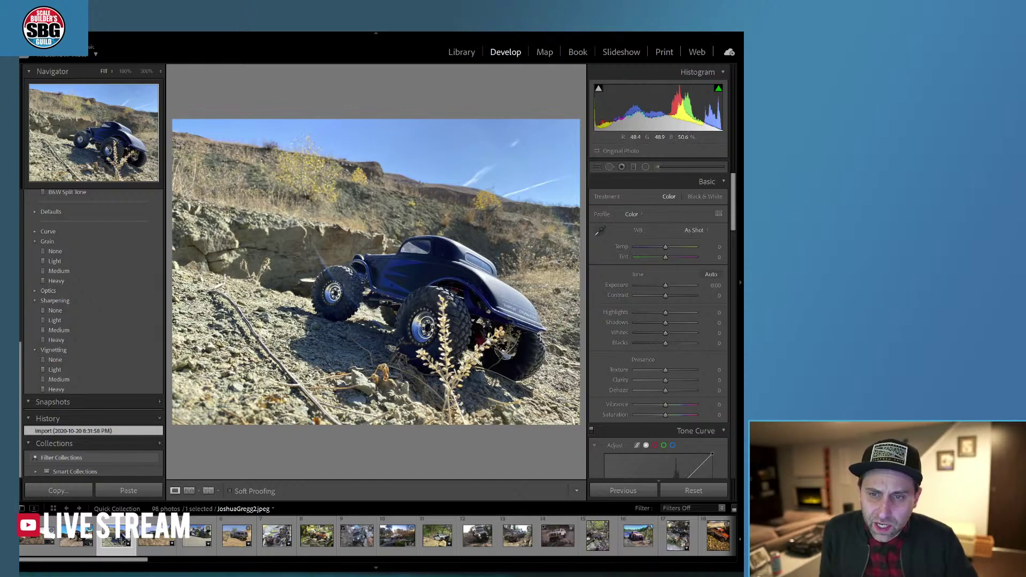
left_click(443, 316)
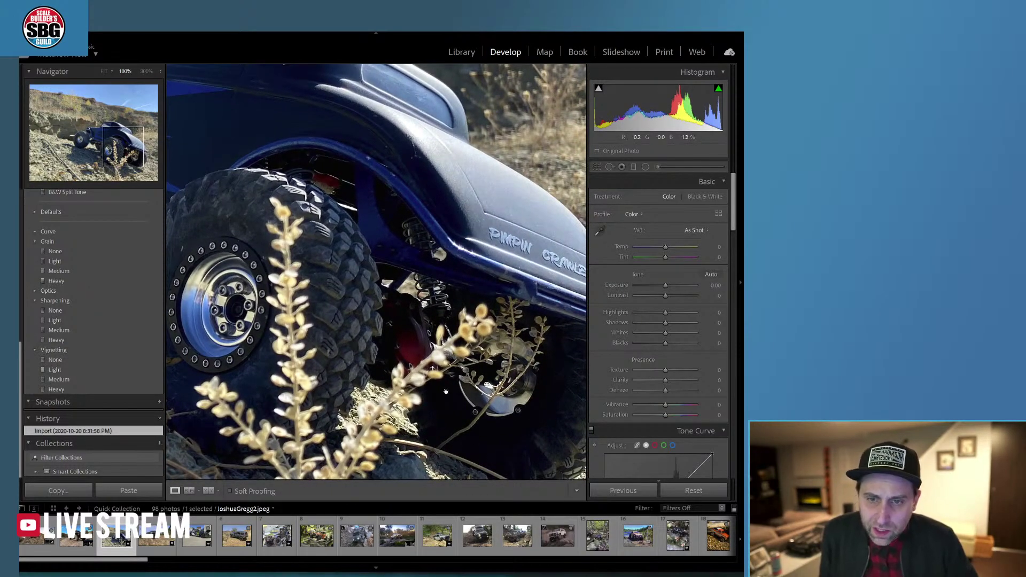
left_click_drag(302, 258, 523, 289)
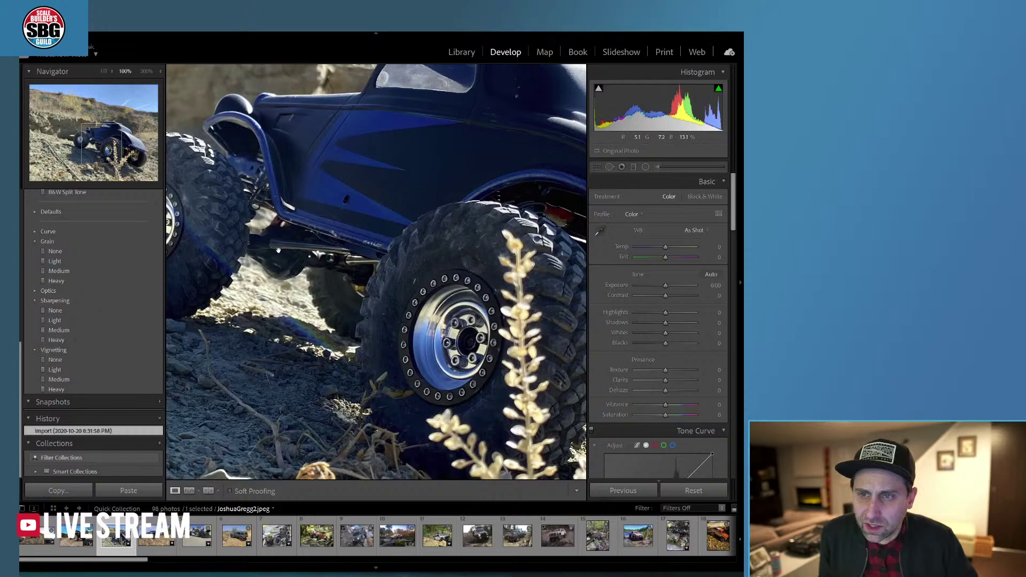
left_click_drag(525, 256, 369, 230)
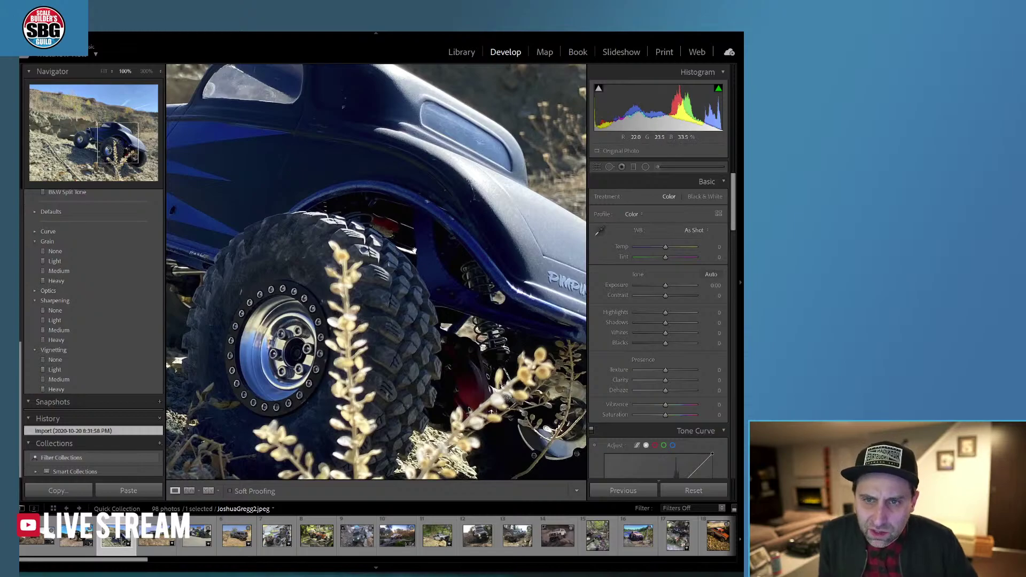
left_click(383, 263)
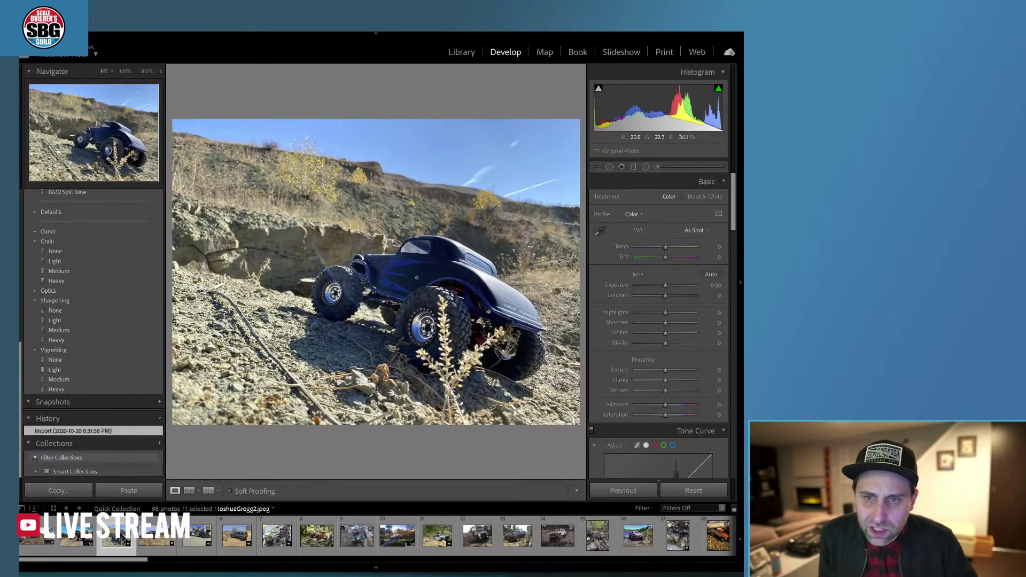
left_click(379, 297)
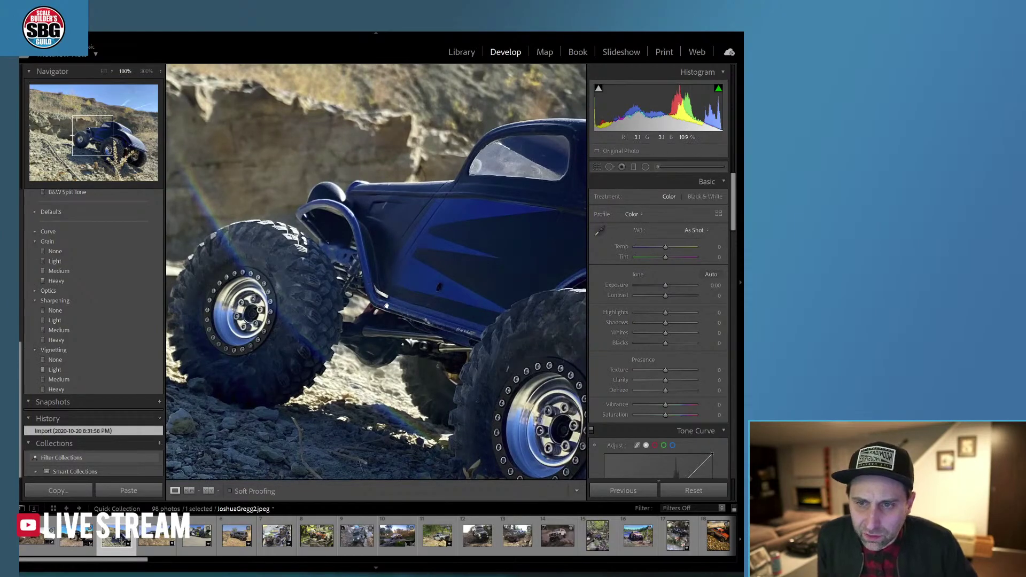
left_click(351, 267)
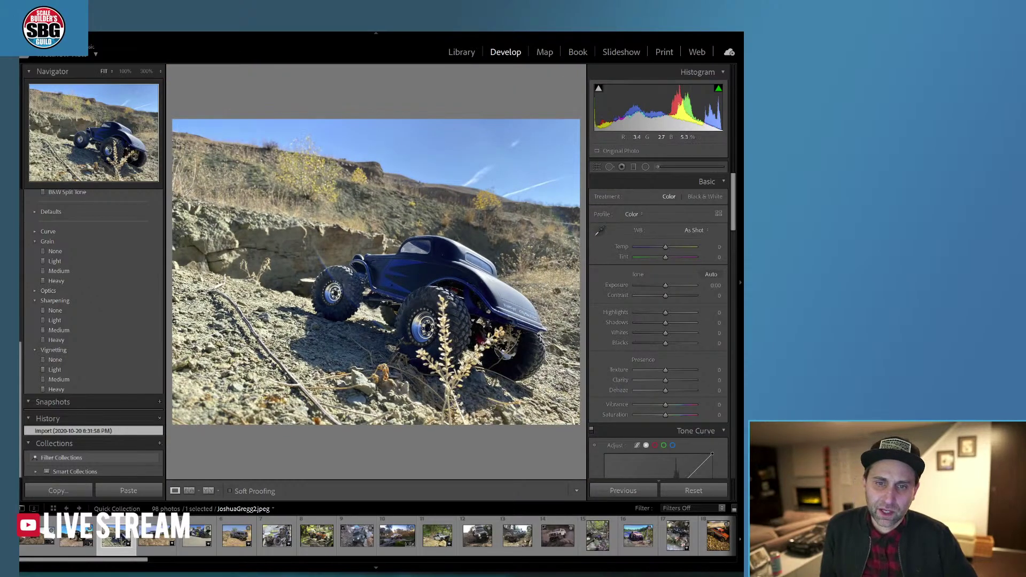
left_click(517, 318)
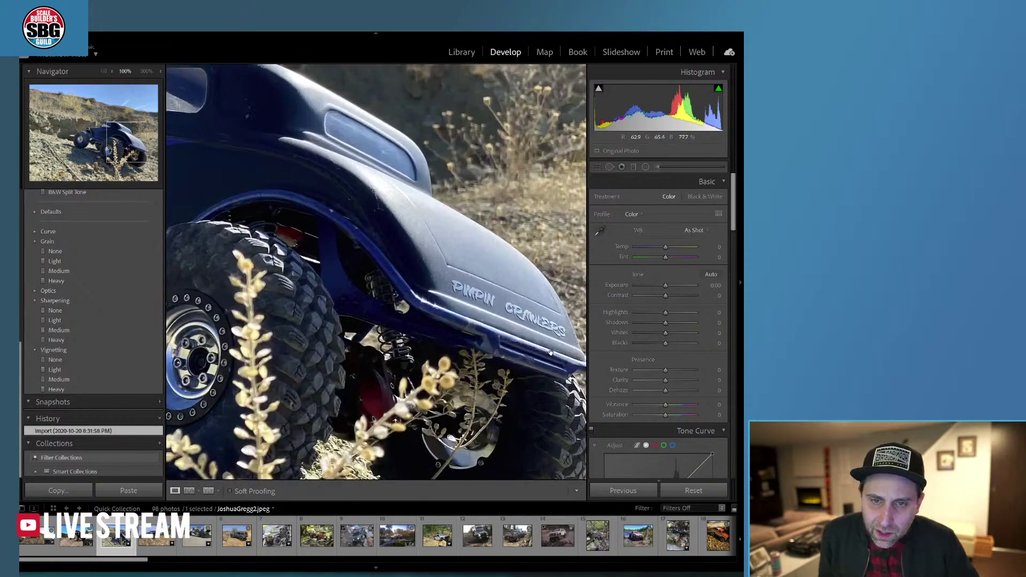
left_click(507, 319)
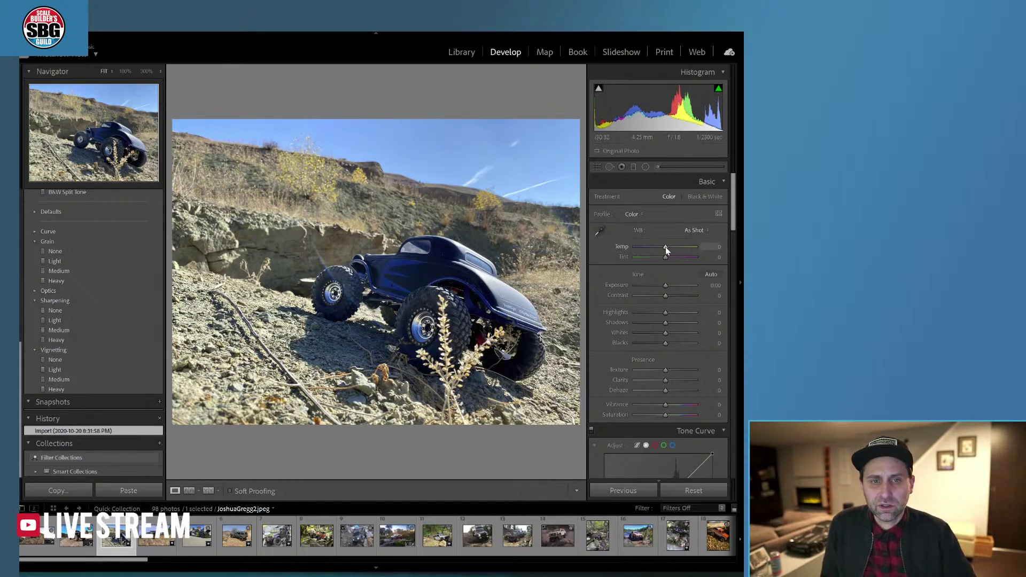
Set the hot rod photo to temperature +13, exposure -0.26, contrast +13, highlights -5, shadows +23, blacks -19, texture +47 and clarity +18
left_click_drag(666, 246, 669, 247)
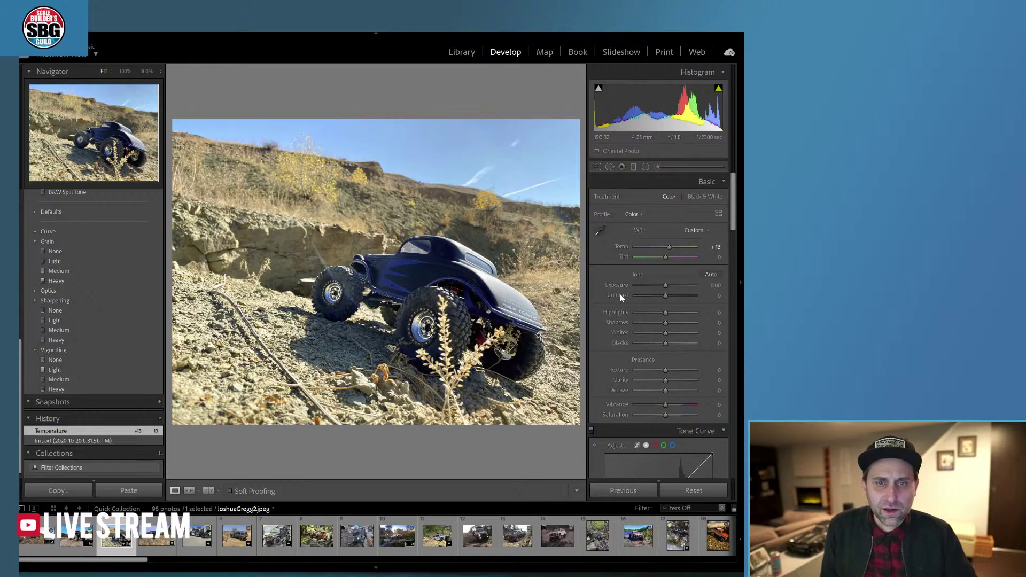
left_click_drag(664, 287, 663, 287)
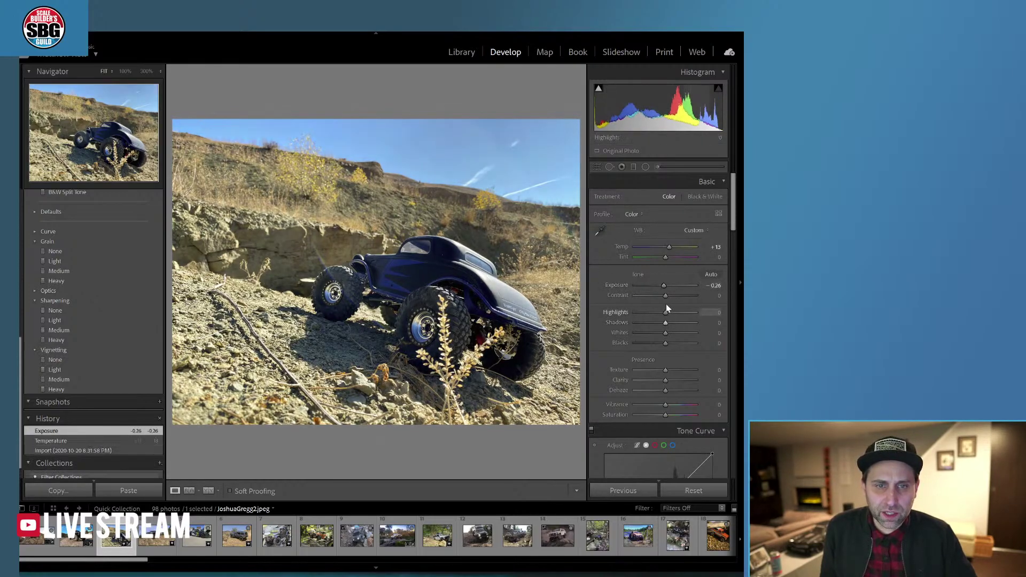
left_click_drag(665, 297, 663, 296)
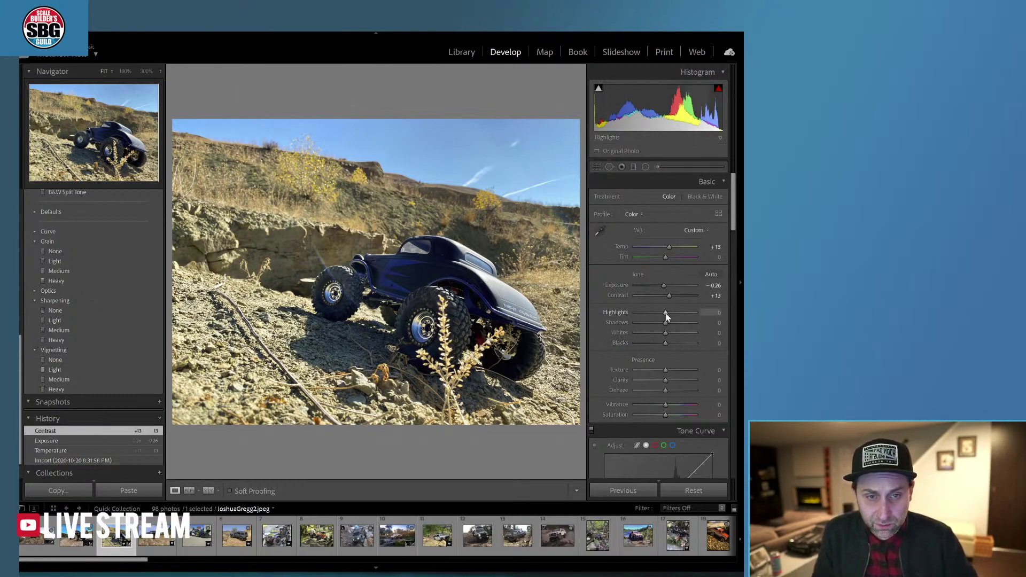
left_click_drag(665, 315, 671, 381)
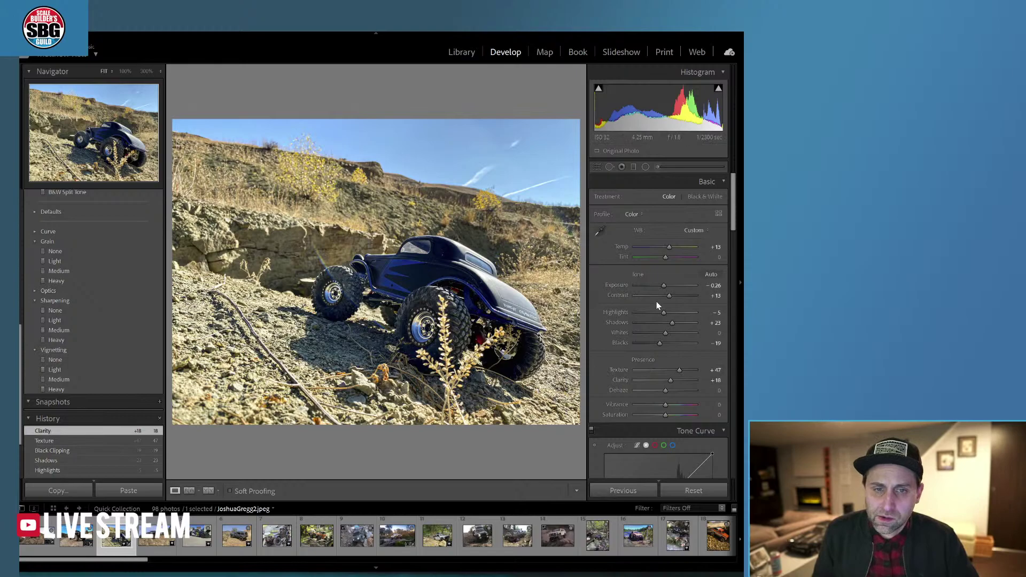
Shift the hot rod photo's HSL yellow hue to -41 and adjust its orange, red and yellow saturation
left_click_drag(733, 225, 732, 301)
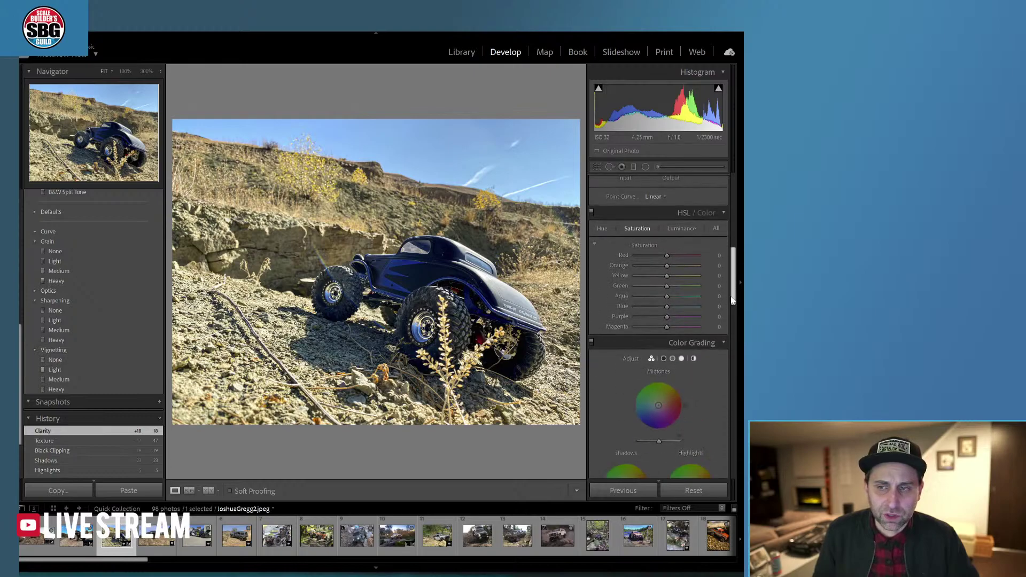
left_click(601, 229)
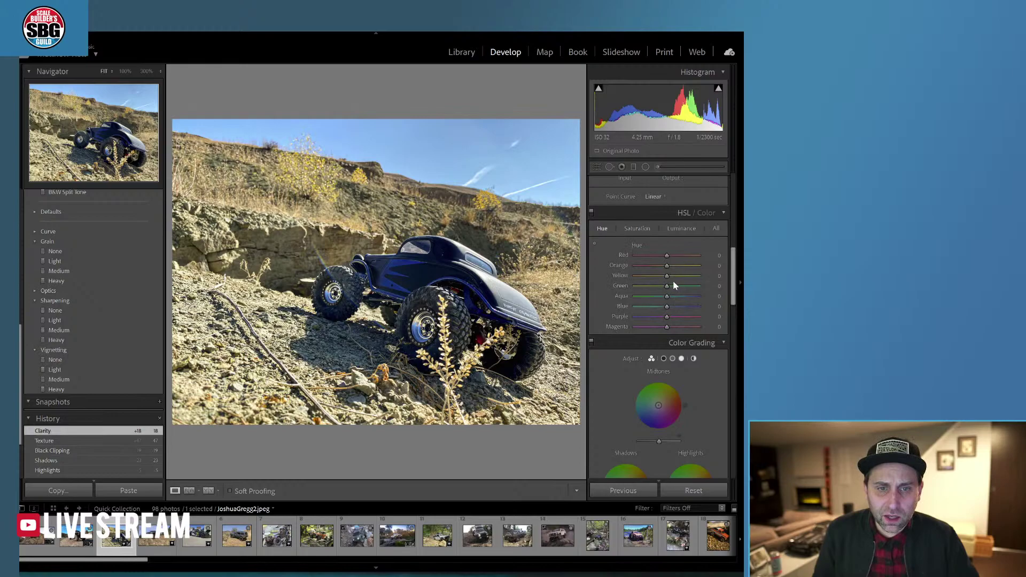
mouse_move(666, 275)
left_mouse_down()
mouse_move(656, 278)
mouse_move(684, 282)
mouse_move(662, 277)
left_mouse_up()
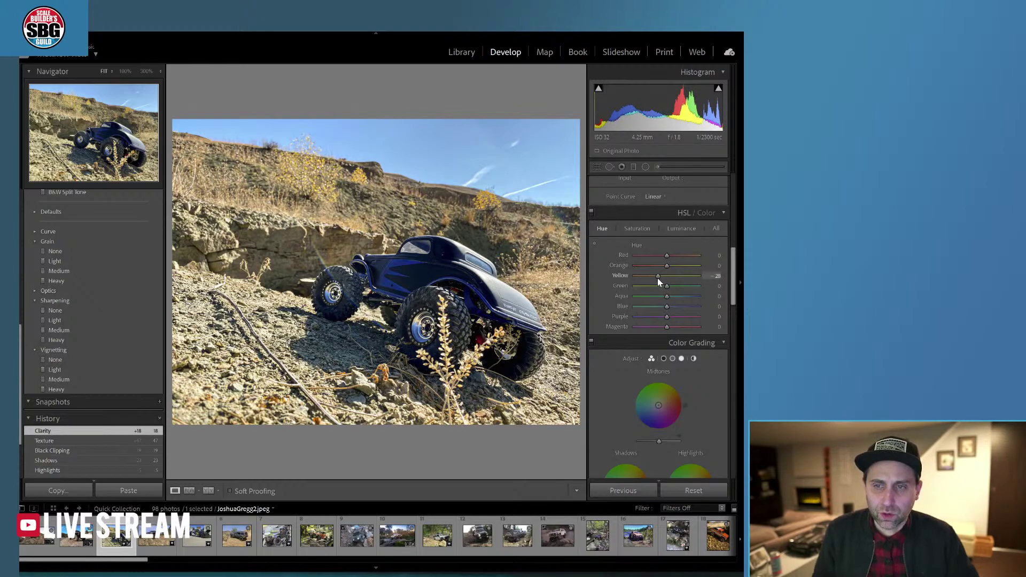
left_click(646, 229)
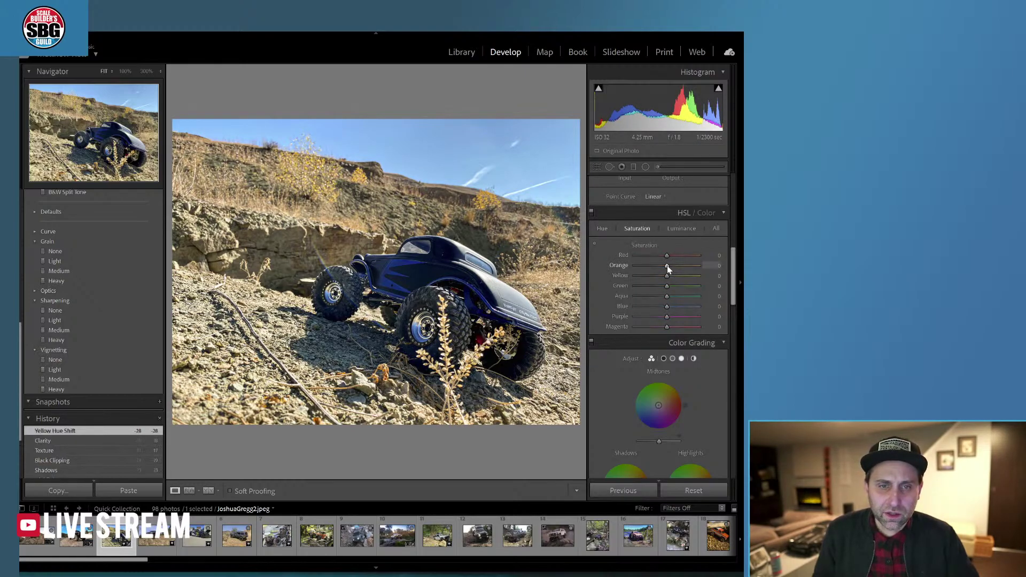
mouse_move(667, 265)
left_mouse_down()
mouse_move(679, 266)
mouse_move(647, 265)
mouse_move(683, 255)
mouse_move(682, 274)
mouse_move(653, 275)
left_mouse_up()
left_click(602, 229)
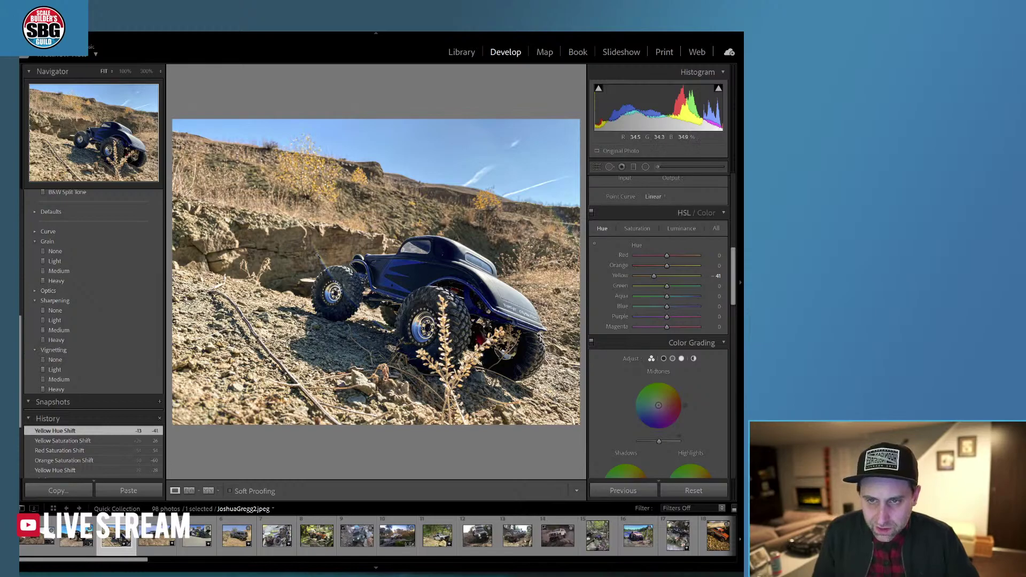
Check the front wheel and lens flare at 100%, and shift the hot rod photo's HSL blue hue to -16
left_click(333, 260)
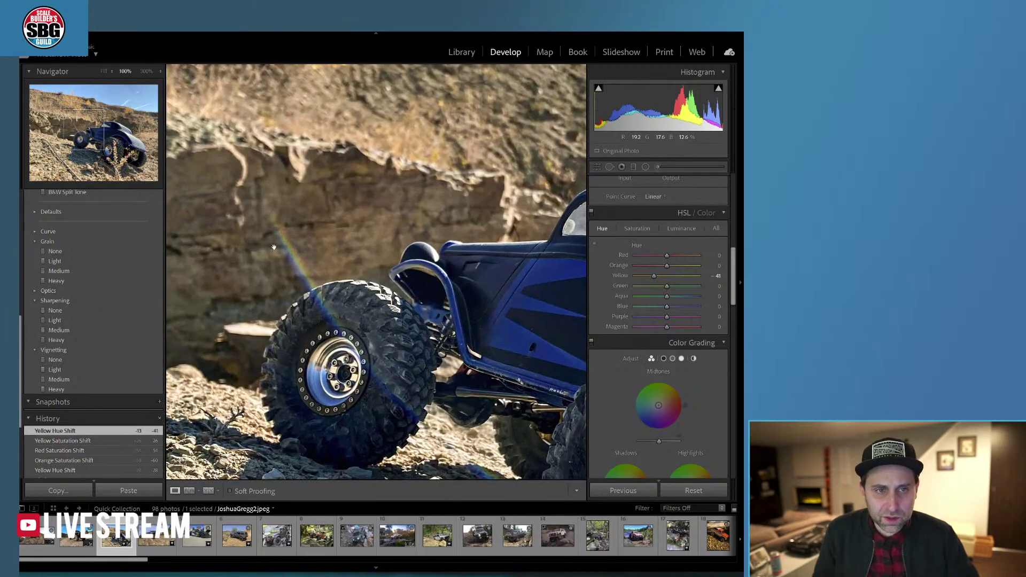
left_click(335, 292)
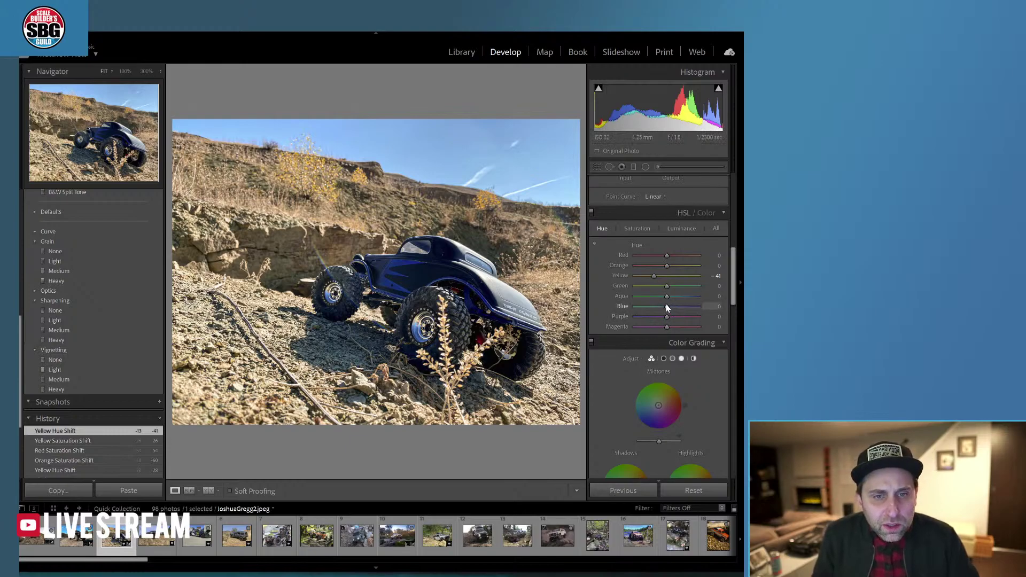
mouse_move(667, 307)
left_mouse_down()
mouse_move(680, 307)
mouse_move(662, 309)
left_mouse_up()
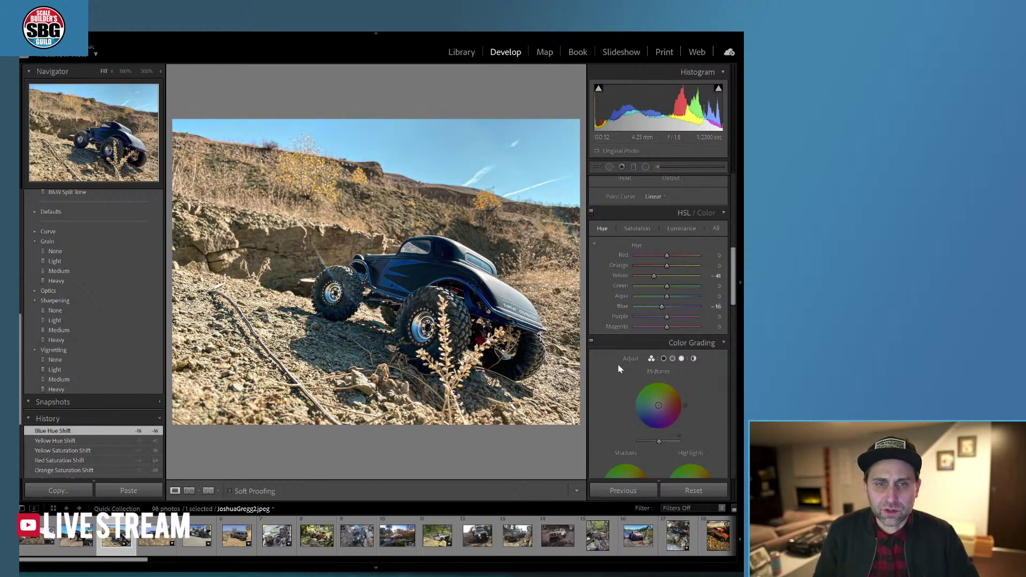
Brush a local adjustment over the hot rod's blue side bodywork and set its saturation to 34
left_click(658, 167)
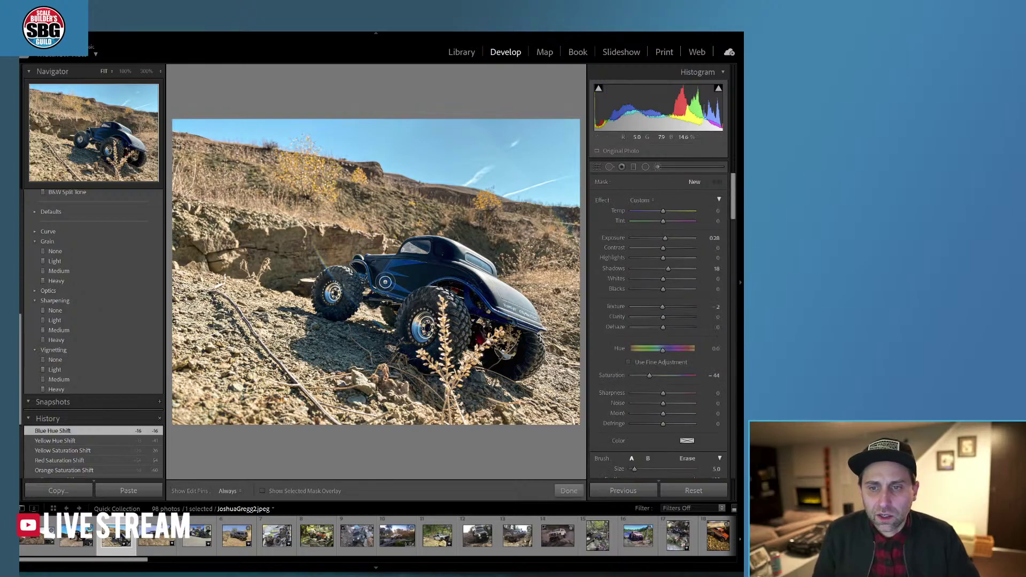
key("h")
mouse_move(363, 267)
left_mouse_down()
mouse_move(436, 245)
mouse_move(478, 265)
mouse_move(493, 305)
mouse_move(450, 281)
mouse_move(379, 288)
mouse_move(377, 275)
mouse_move(442, 269)
mouse_move(420, 264)
mouse_move(465, 281)
mouse_move(369, 264)
mouse_move(451, 302)
left_mouse_up()
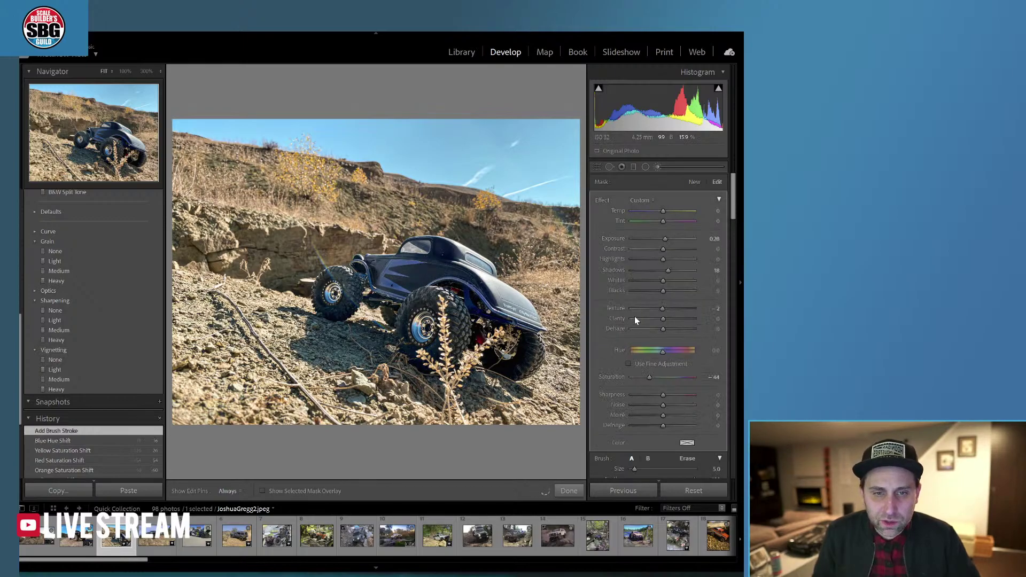
key("h")
left_click(666, 377)
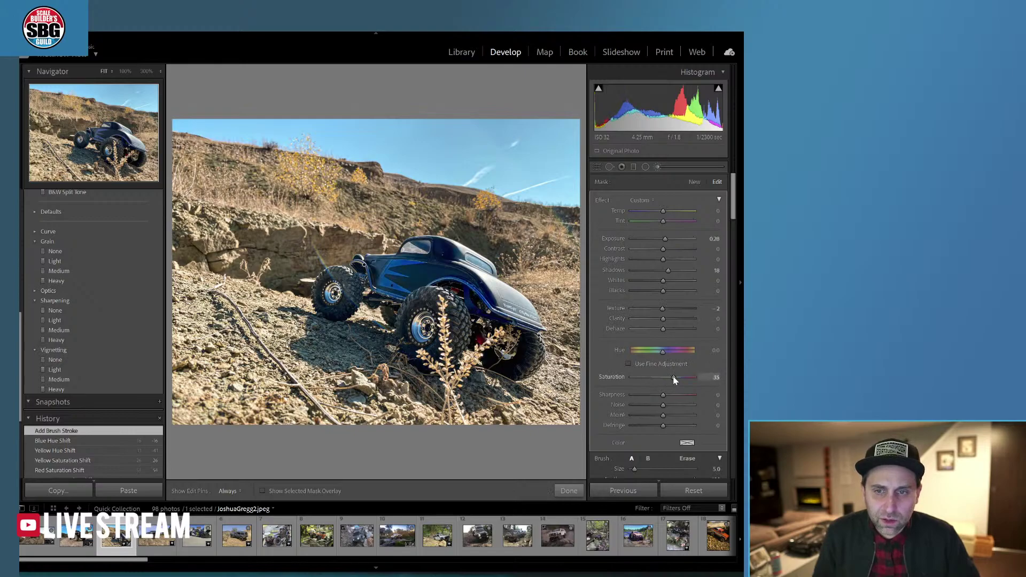
left_click_drag(672, 376, 673, 376)
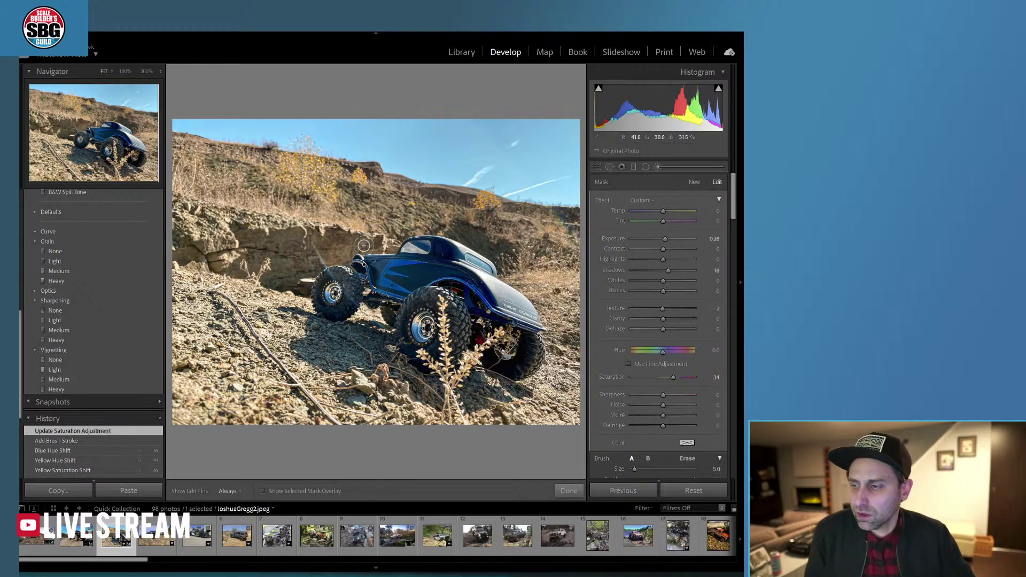
Apply the Medium vignetting and Medium grain presets to the hot rod photo and finish the brush adjustment
left_click(62, 381)
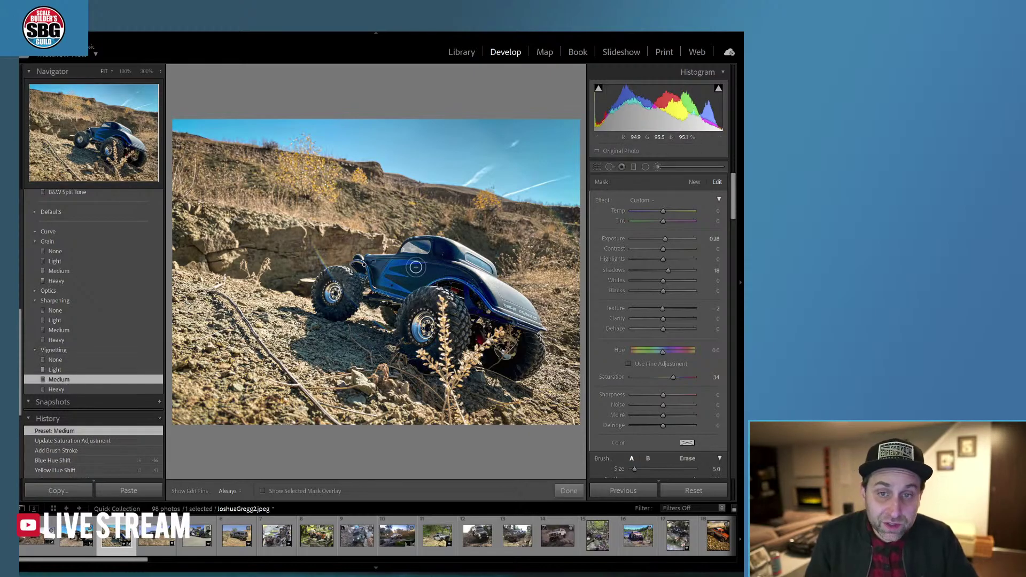
left_click(75, 271)
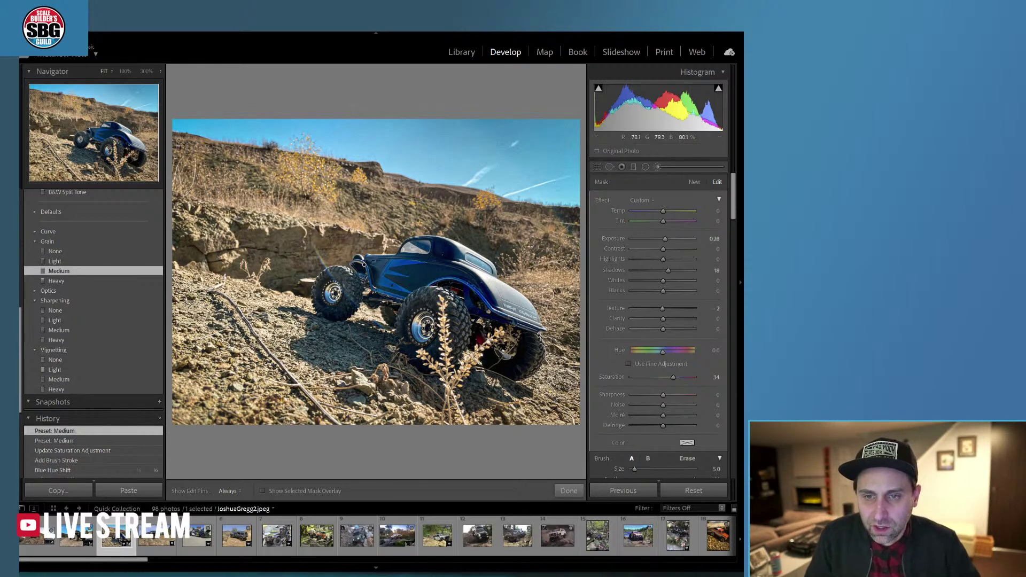
left_click(568, 487)
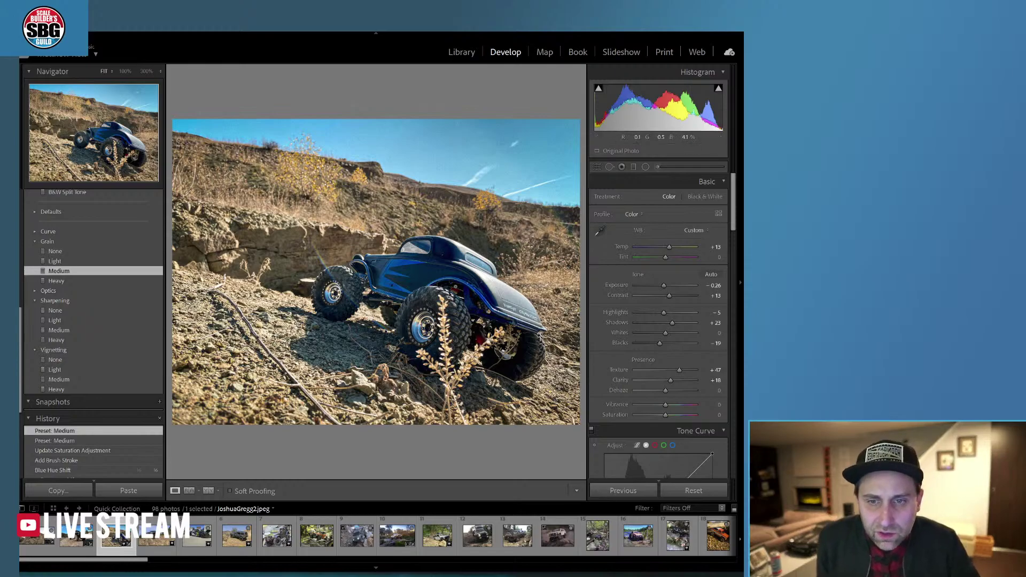
Set the hot rod photo's HSL red saturation to -88 and check the bodywork and wheels at 100%
left_click_drag(733, 219, 736, 291)
left_click(645, 212)
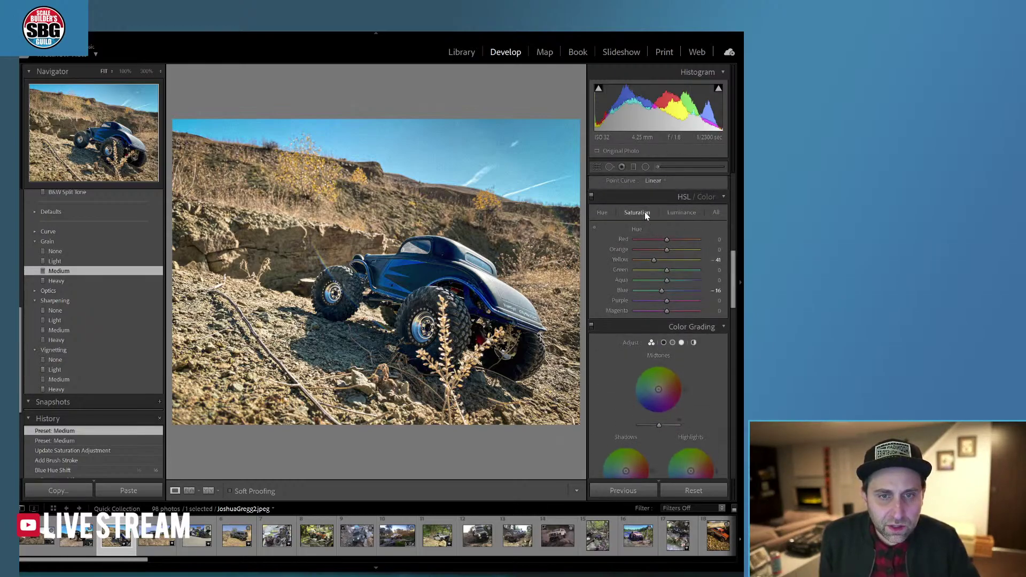
left_click_drag(684, 241, 639, 239)
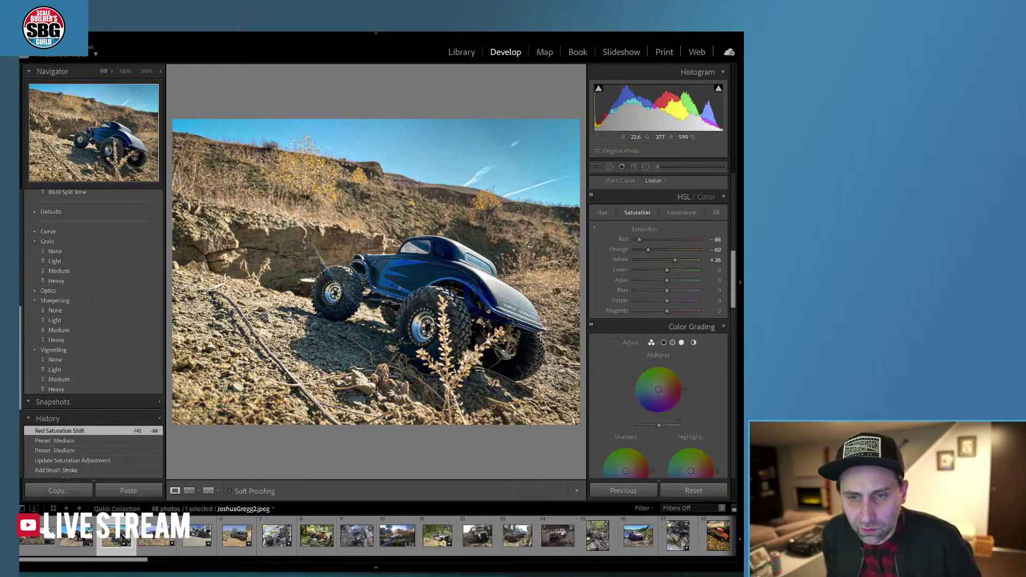
left_click(398, 292)
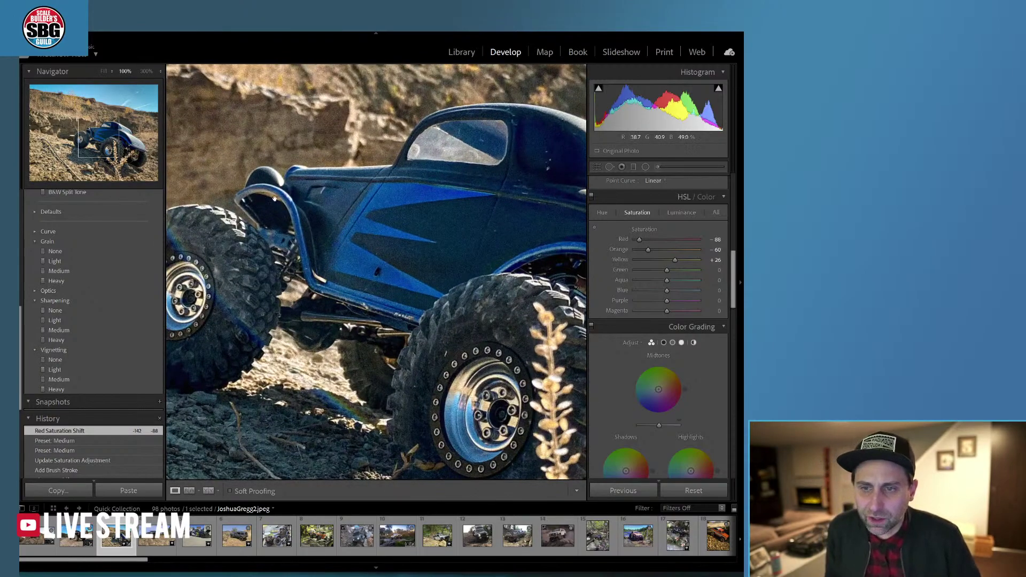
left_click_drag(519, 264, 267, 225)
left_click_drag(426, 305, 488, 344)
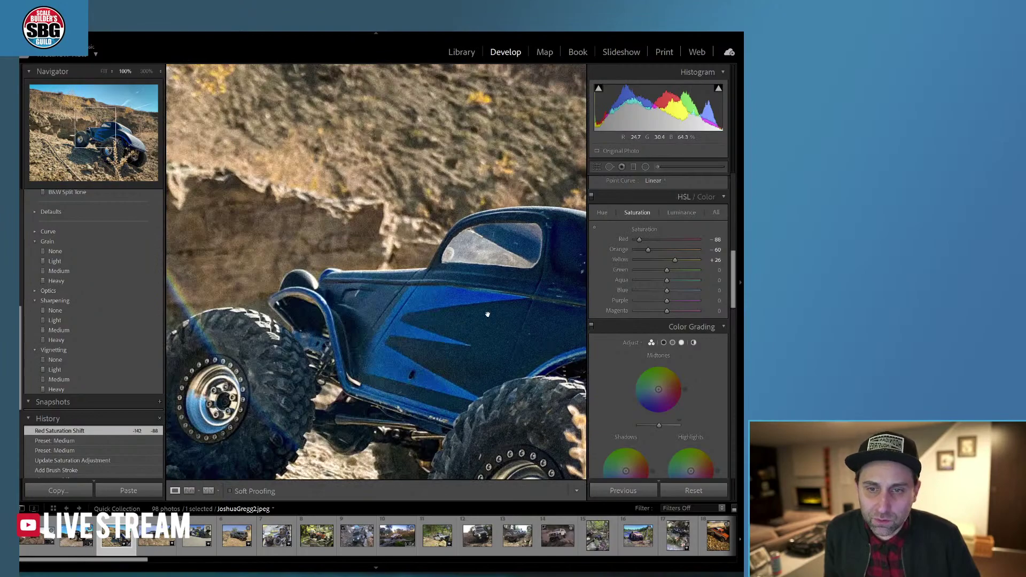
left_click_drag(488, 293, 399, 228)
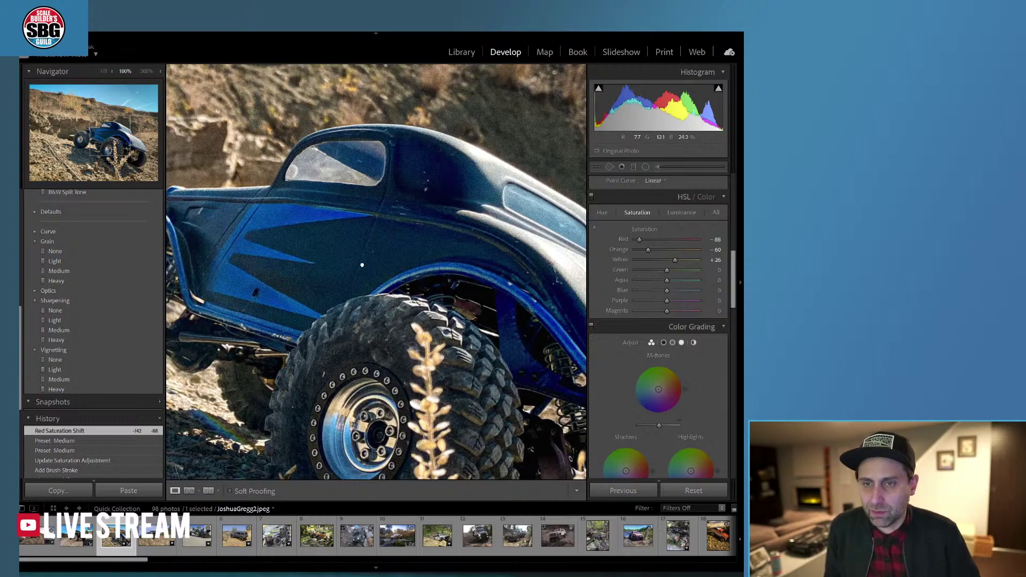
left_click(339, 255)
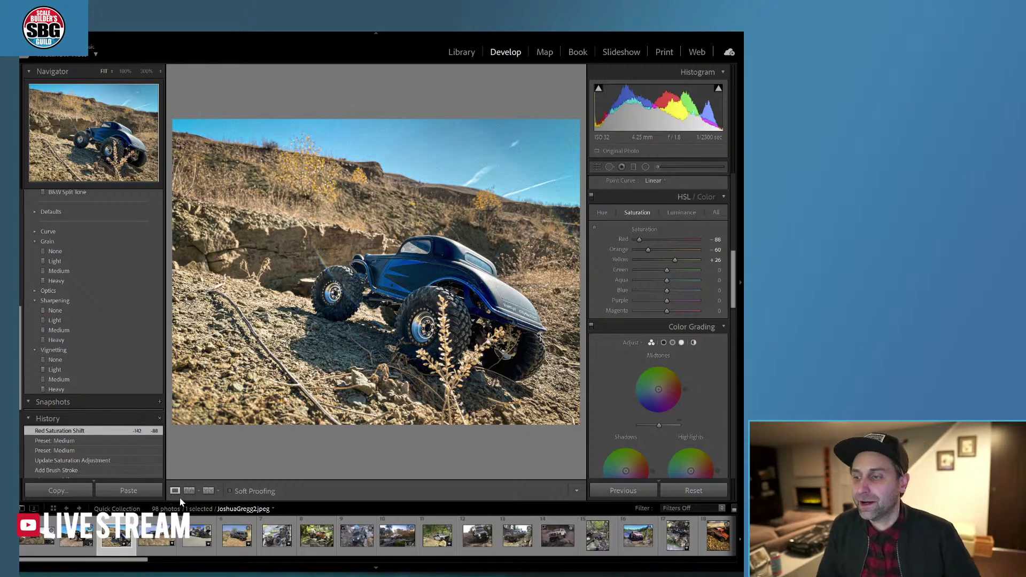
Open the black Jeep on the dirt hill photo and heal the yellow line on the ground behind it with a size 75 brush
left_click(156, 537)
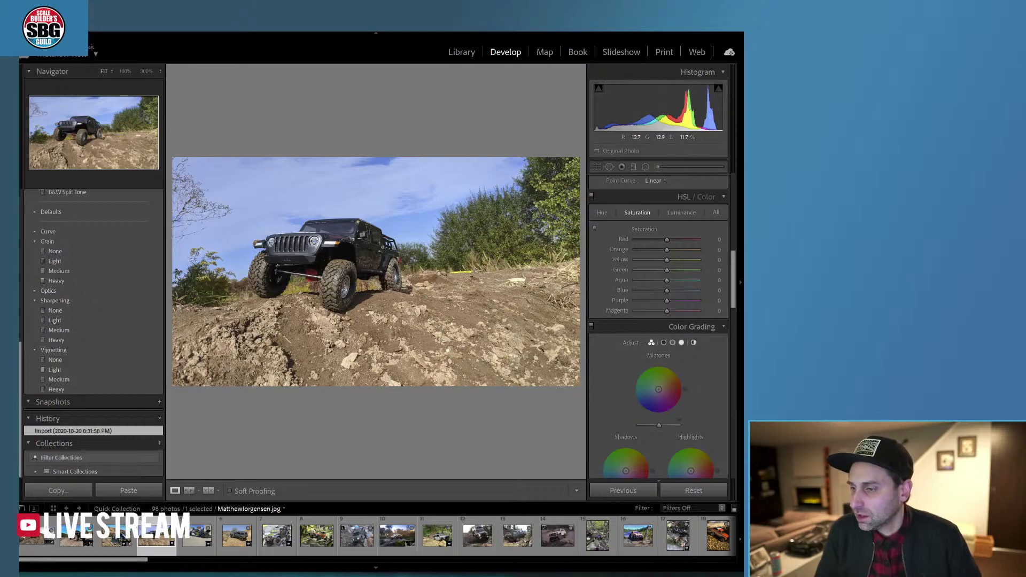
left_click(361, 247)
left_click_drag(333, 257, 457, 259)
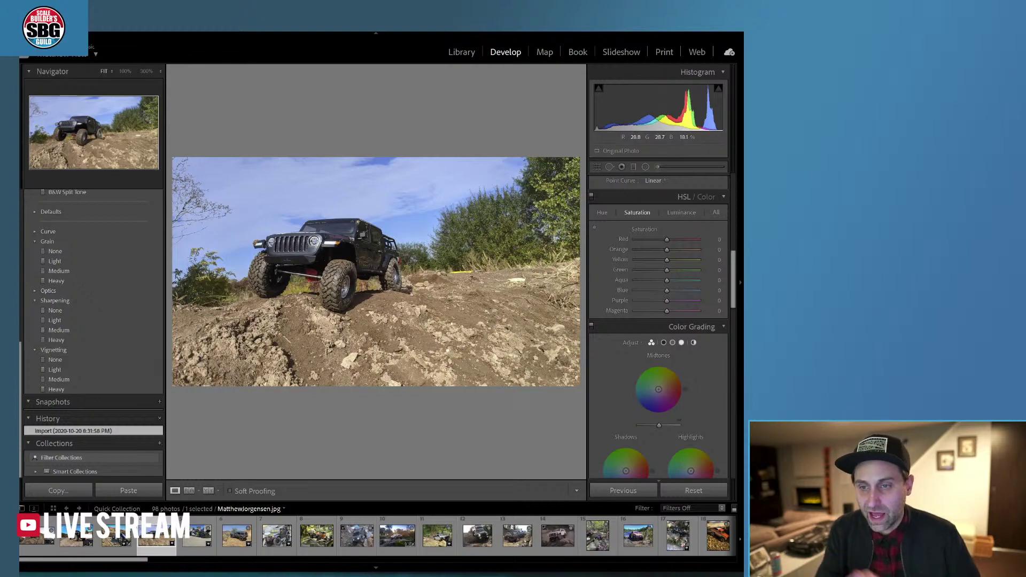
left_click(646, 168)
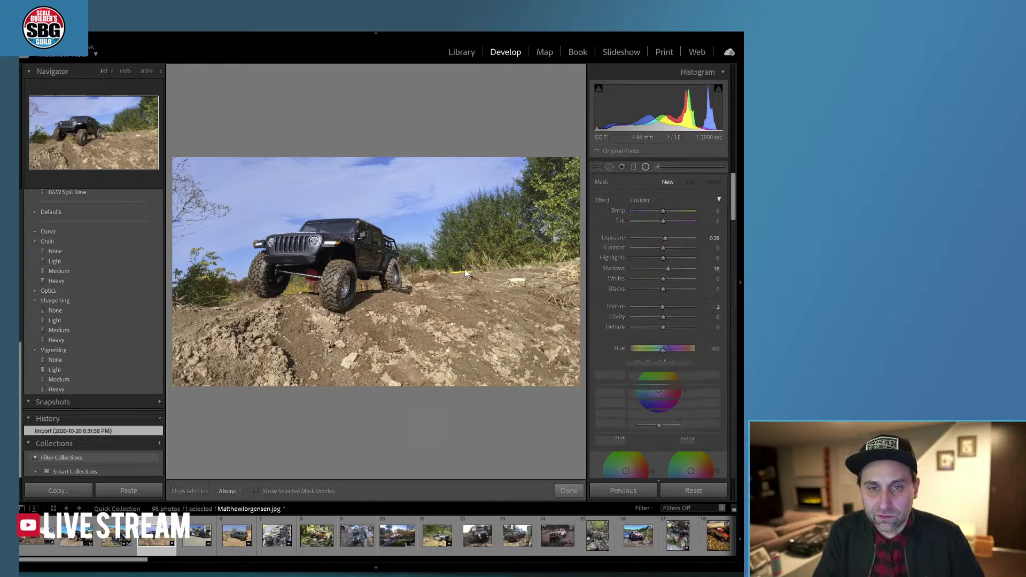
left_click(610, 167)
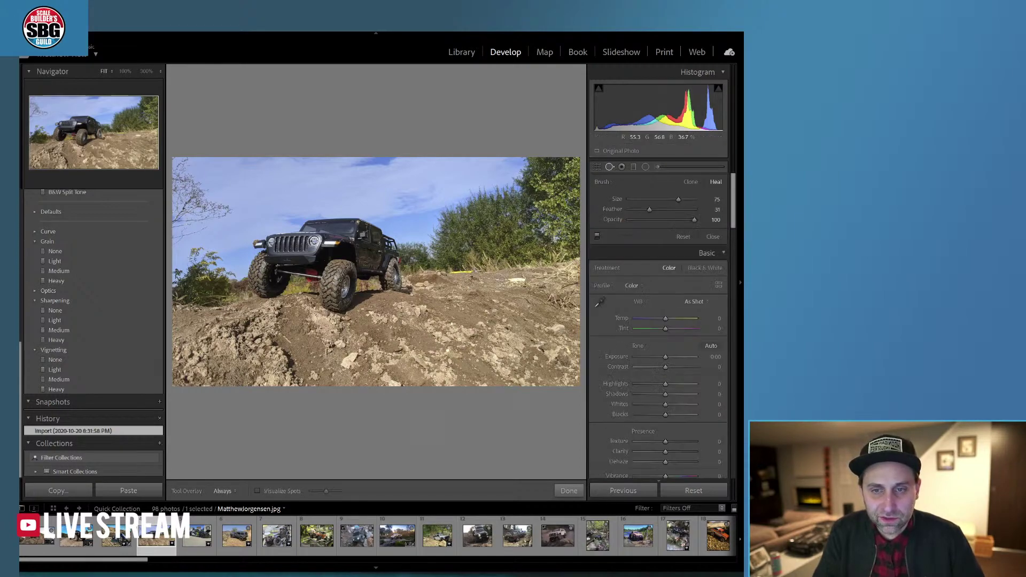
left_click_drag(450, 272, 518, 267)
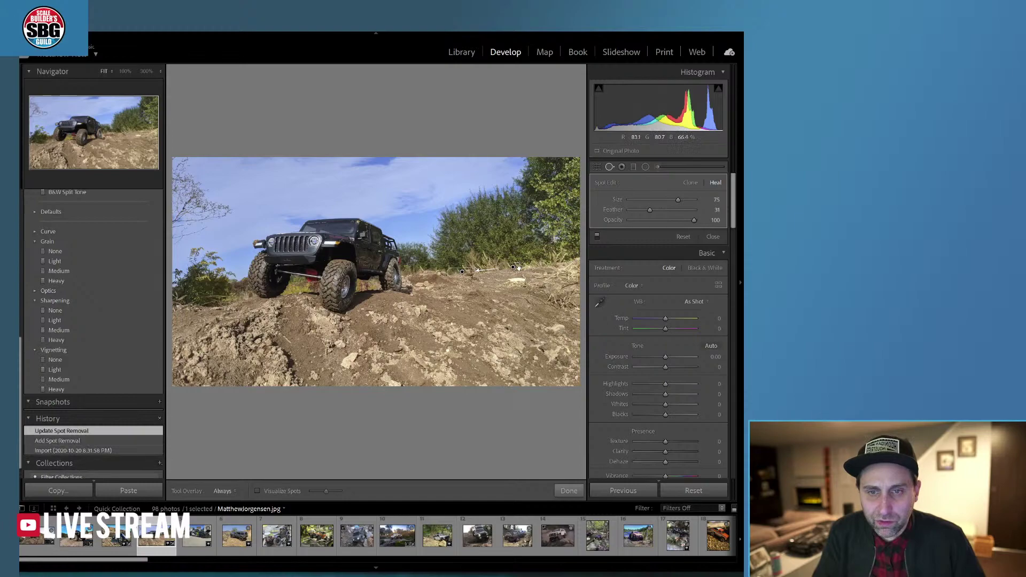
left_click(569, 491)
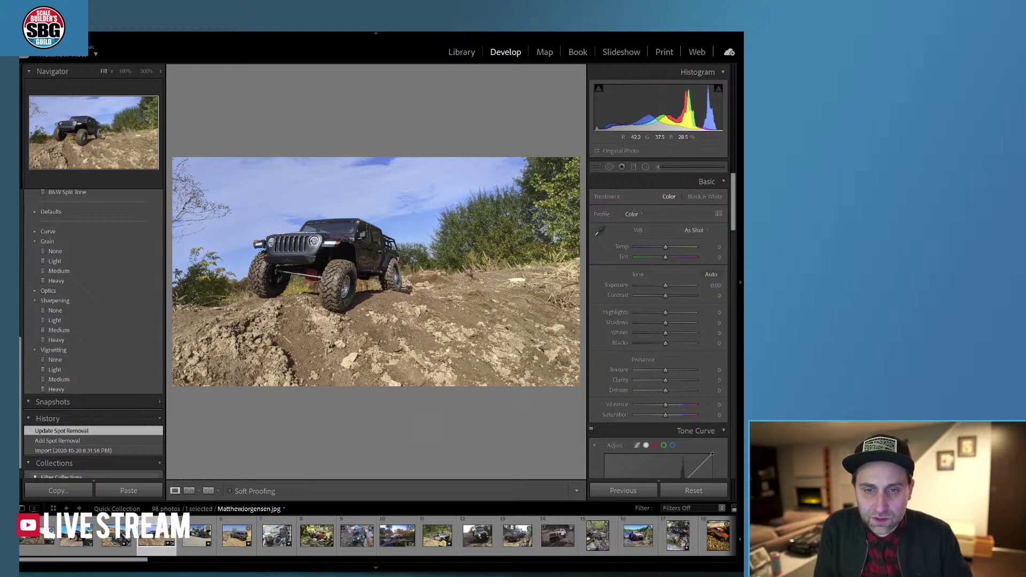
Crop the Jeep photo by trimming a strip off its right edge and another off its bottom edge
left_click(597, 168)
left_click_drag(578, 258, 560, 258)
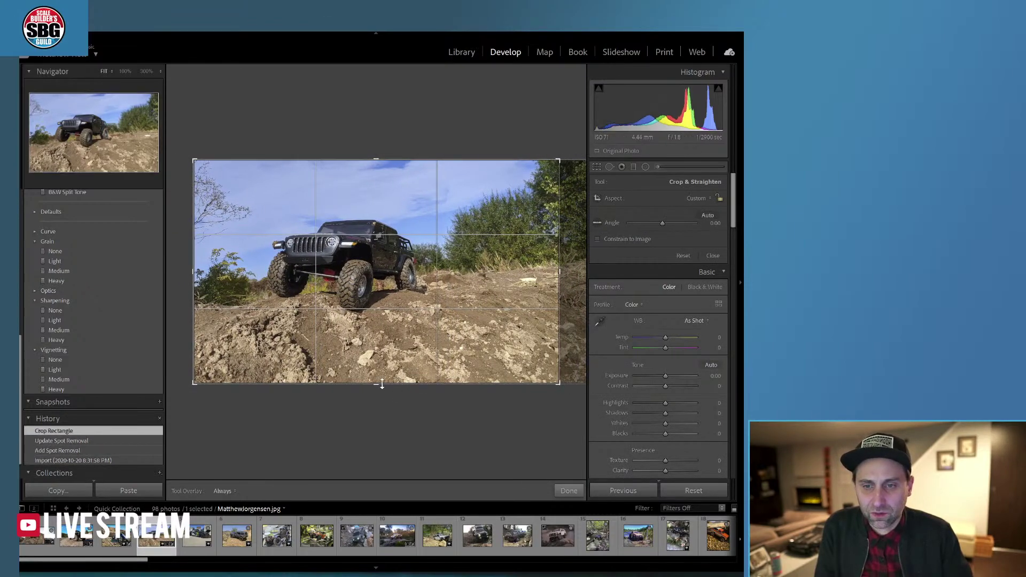
left_click_drag(376, 383, 377, 359)
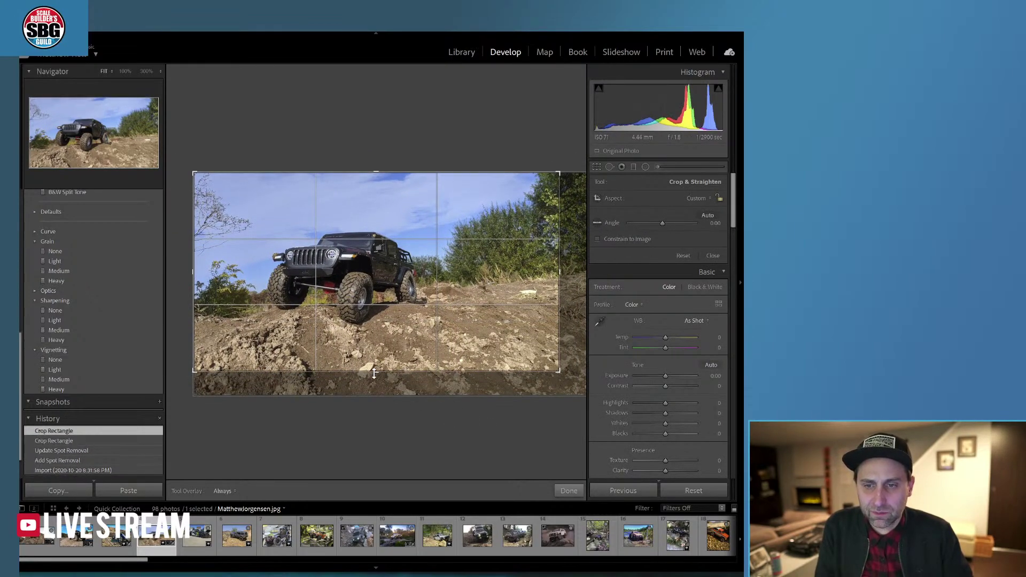
left_click(568, 491)
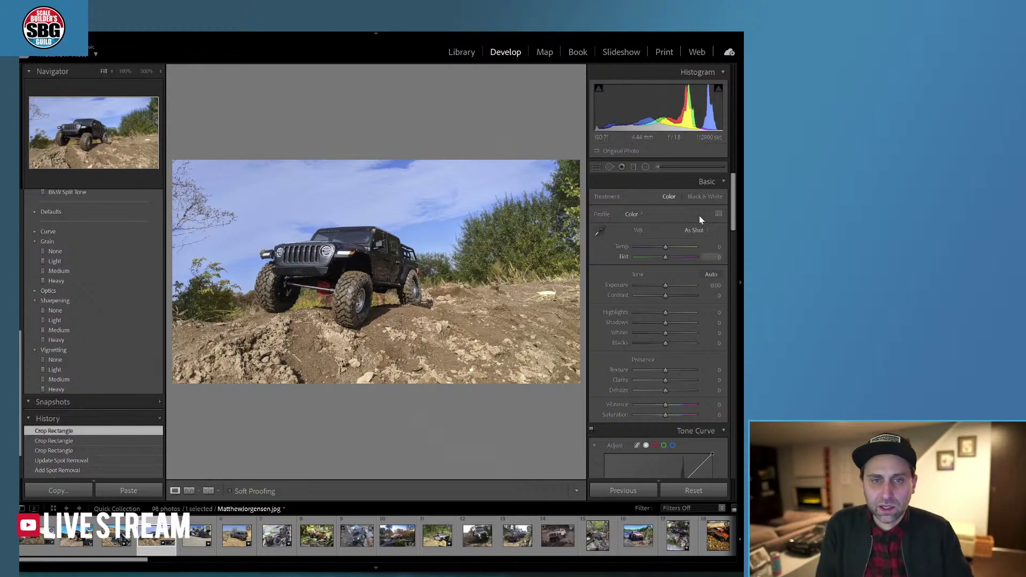
Set the Jeep photo's temperature to -6, exposure to -0.37 and shadows to +27
left_click_drag(665, 247, 662, 247)
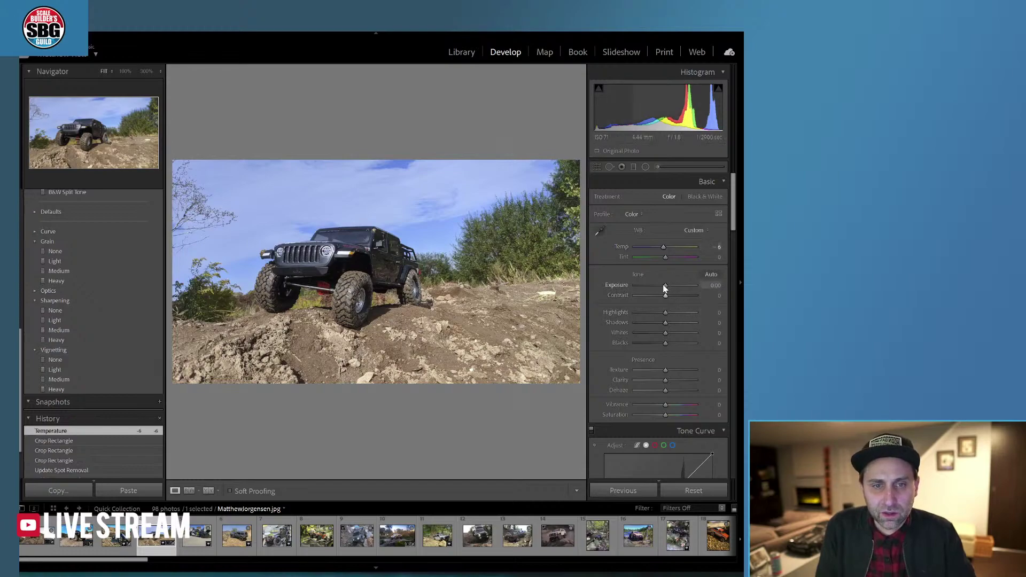
left_click_drag(664, 284, 662, 285)
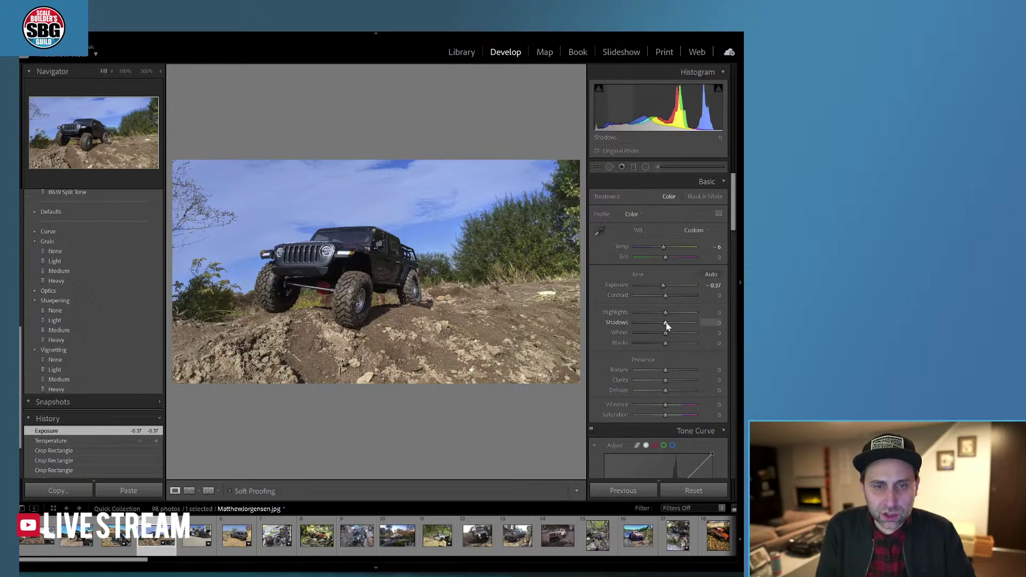
left_click_drag(666, 323, 675, 322)
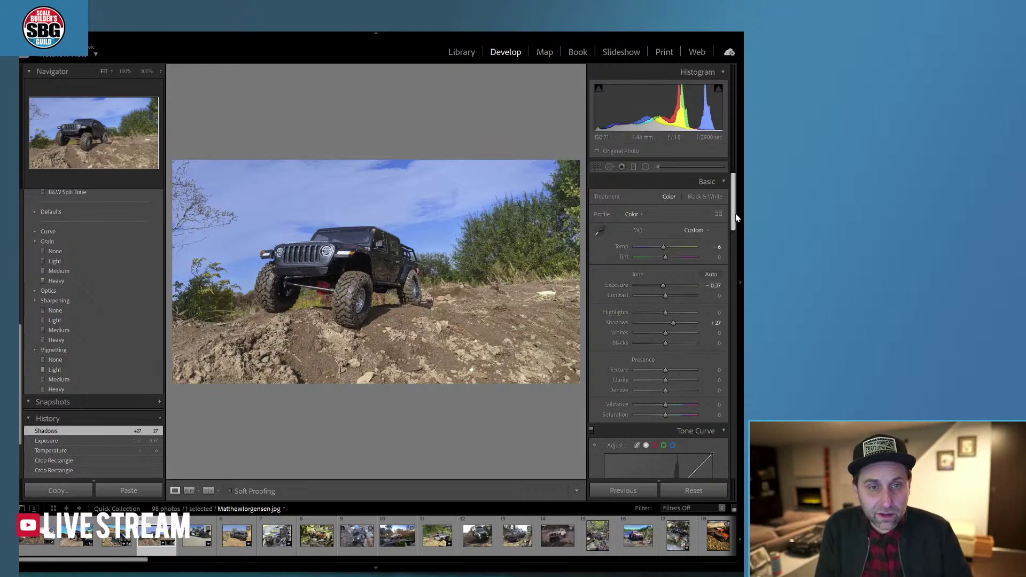
Set the Jeep photo's texture to +37, clarity to +18, saturation to +27 and vibrance to +3
scroll(733, 221, "down", 1)
scroll(734, 221, "down", 3)
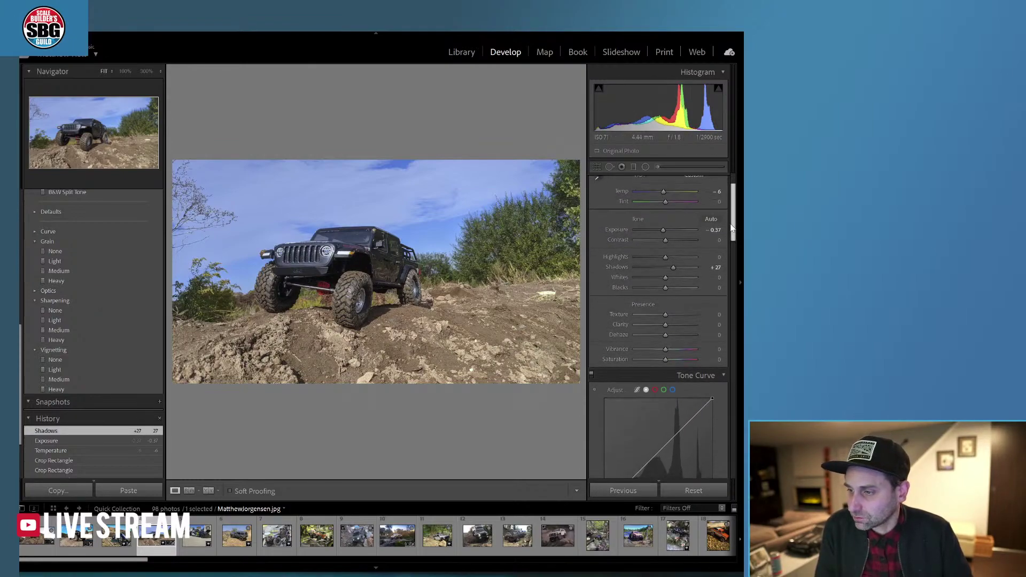
left_click_drag(732, 230, 730, 236)
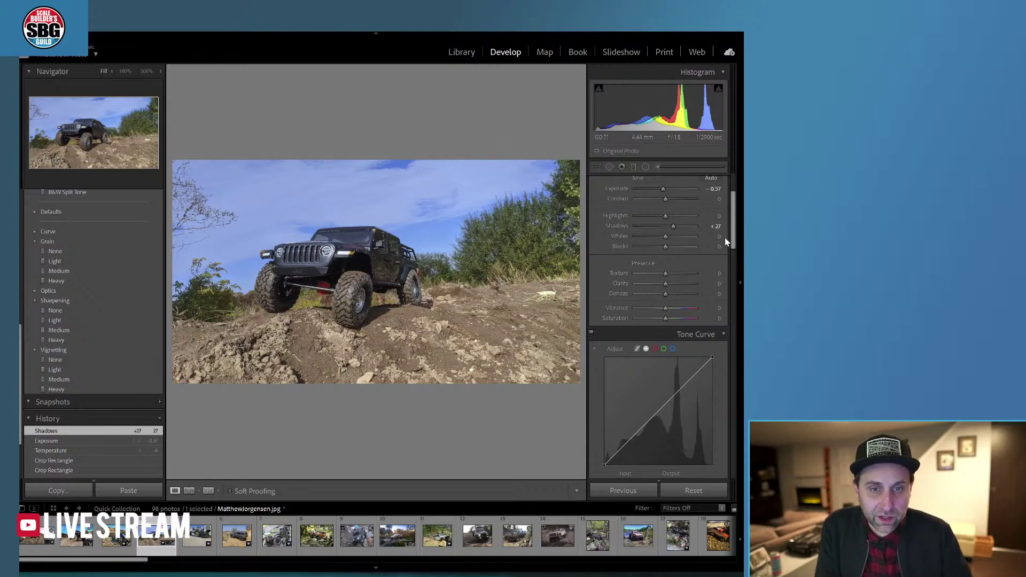
mouse_move(668, 272)
left_mouse_down()
mouse_move(678, 273)
mouse_move(671, 284)
left_mouse_up()
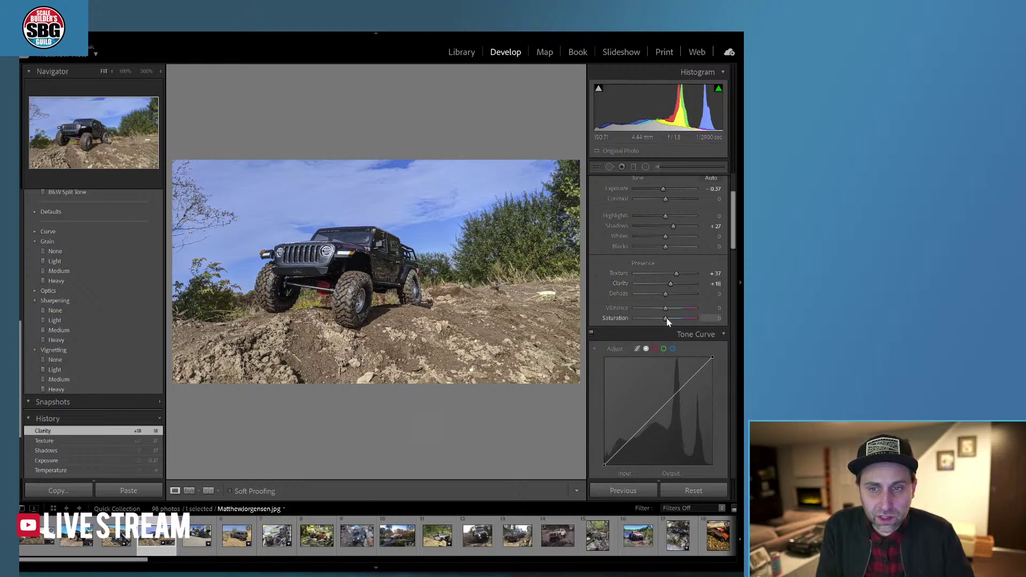
mouse_move(667, 318)
left_mouse_down()
mouse_move(678, 317)
mouse_move(666, 309)
left_mouse_up()
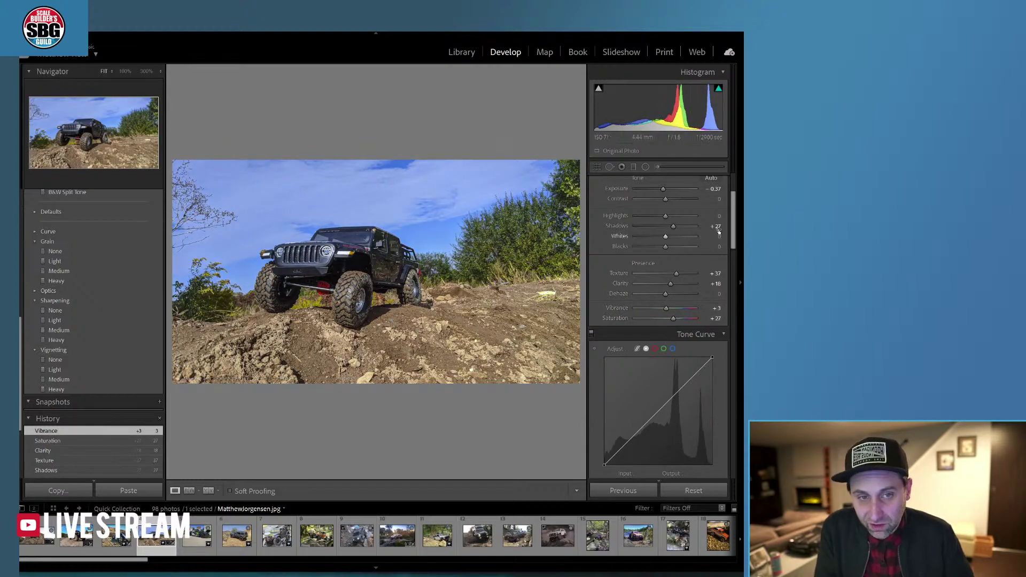
Lower the Jeep photo's HSL red saturation to -47
left_click_drag(733, 234, 729, 282)
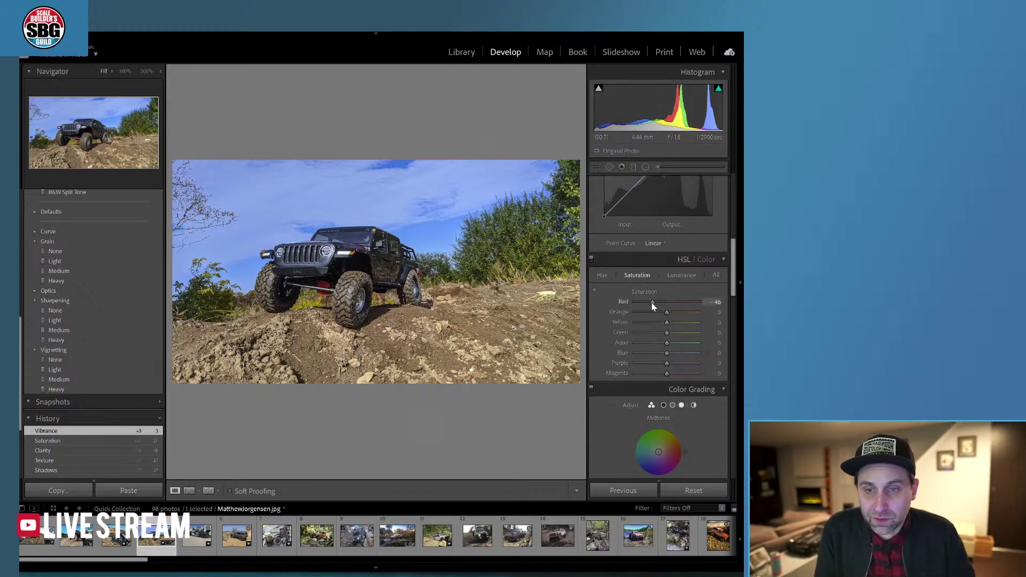
left_click_drag(652, 303, 651, 303)
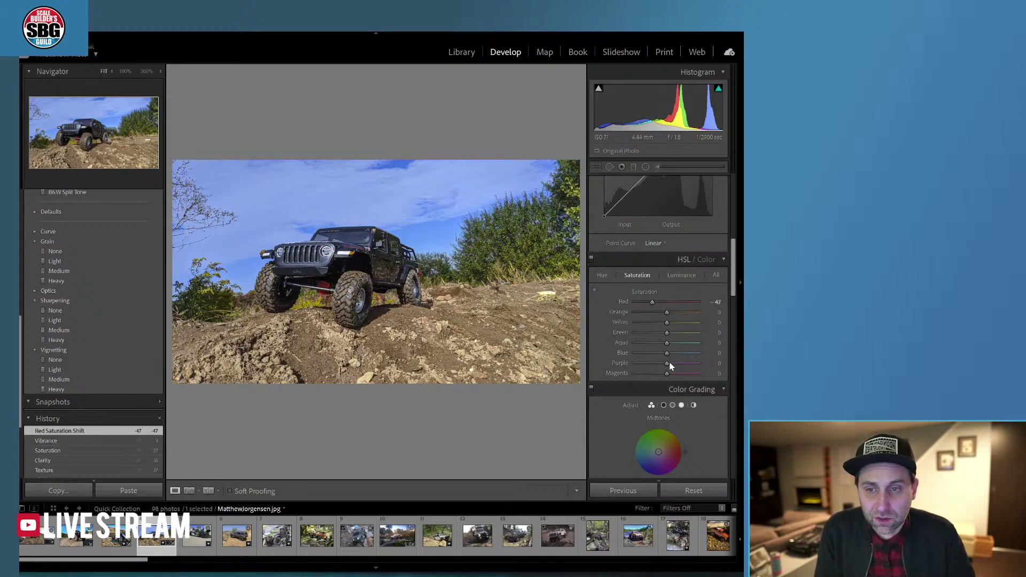
Brush over the area beneath the Jeep's front bumper with exposure -1.13 and saturation -13
left_click(659, 168)
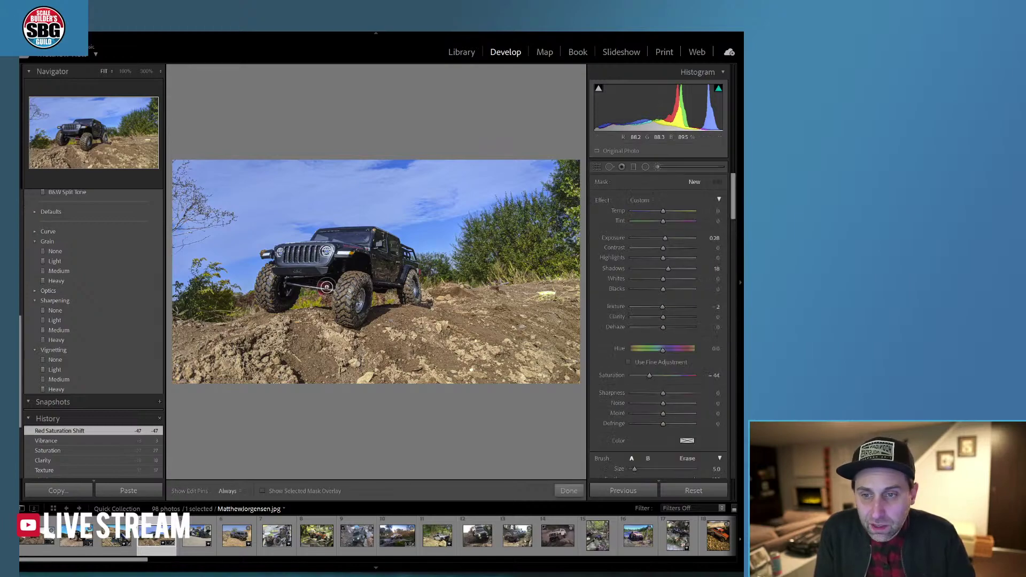
left_click(321, 287)
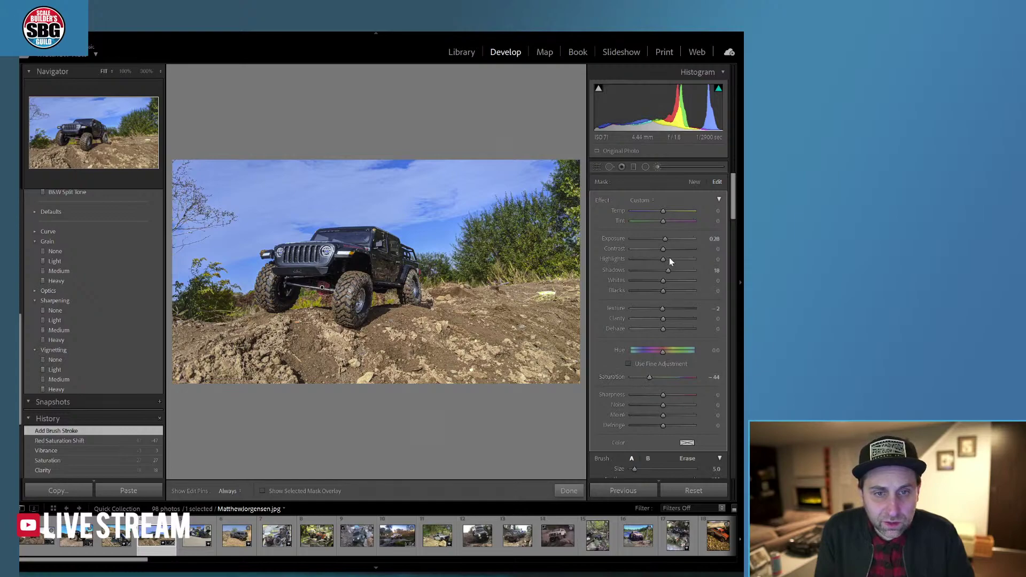
left_click_drag(666, 238, 655, 238)
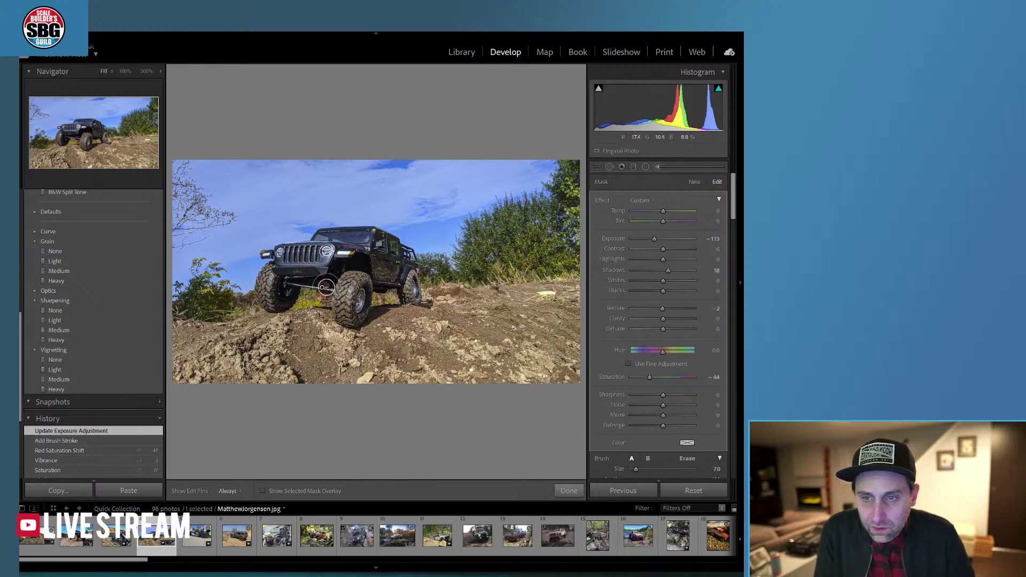
key("h")
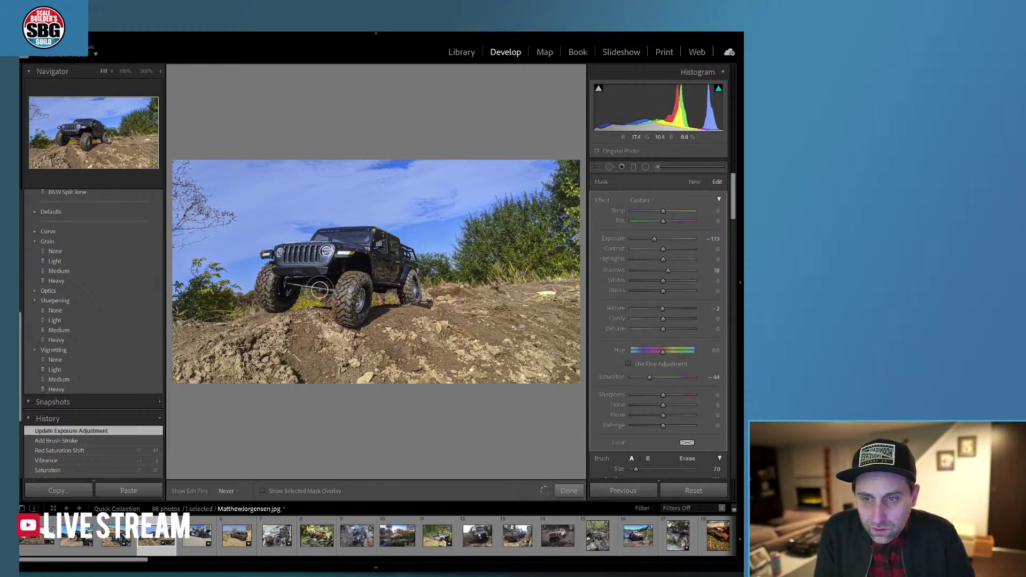
left_click_drag(322, 283, 556, 334)
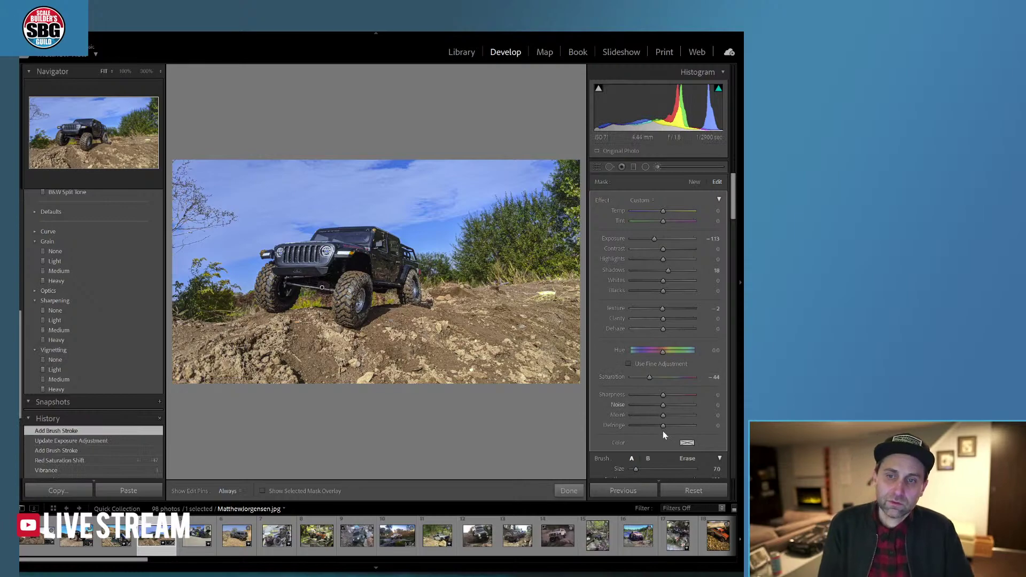
left_click_drag(650, 378, 661, 379)
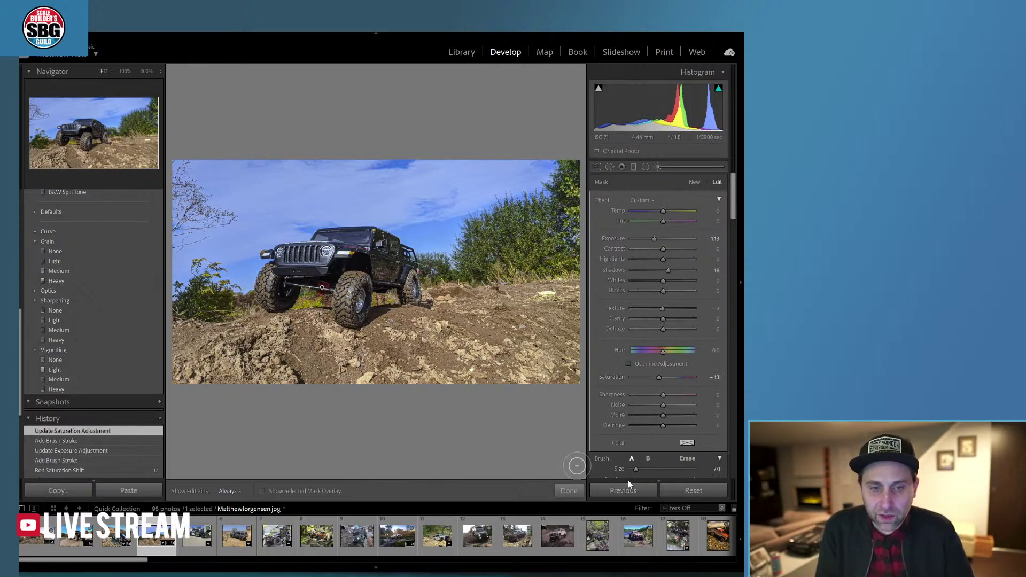
left_click(569, 490)
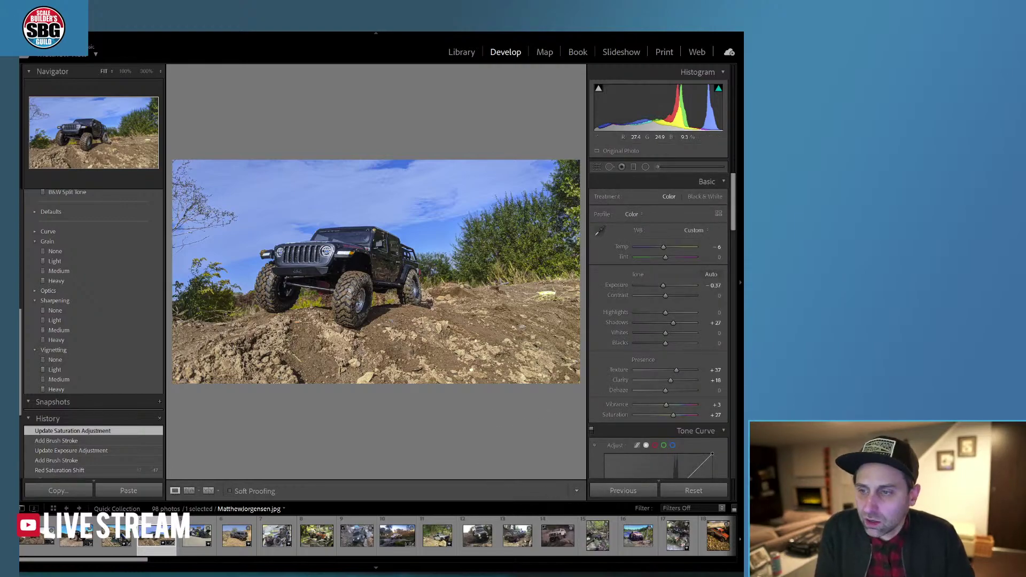
Apply the Medium vignetting preset, and shift the HSL hue of orange to -28 and yellow to -39
left_click(44, 379)
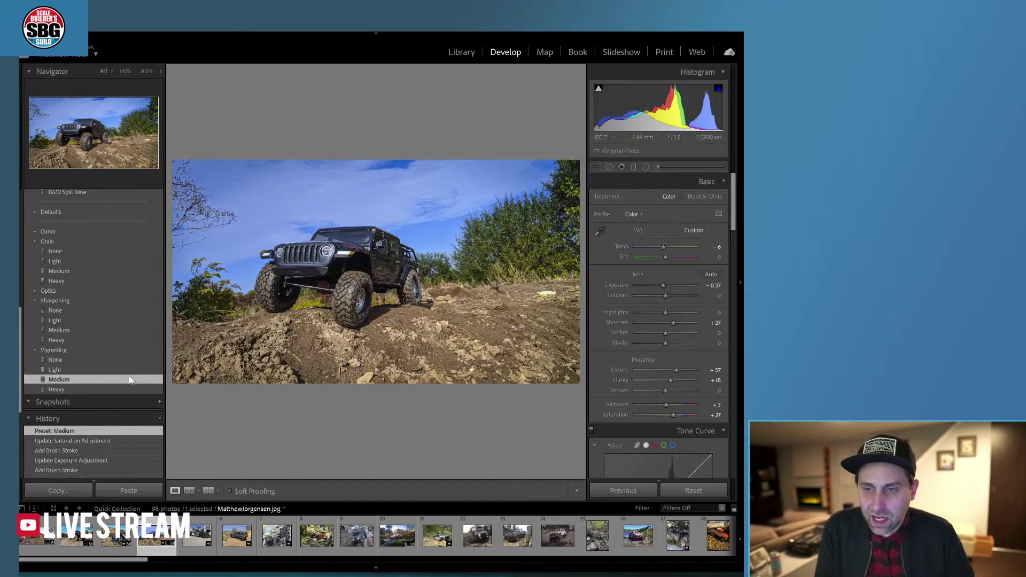
left_click_drag(732, 215, 731, 280)
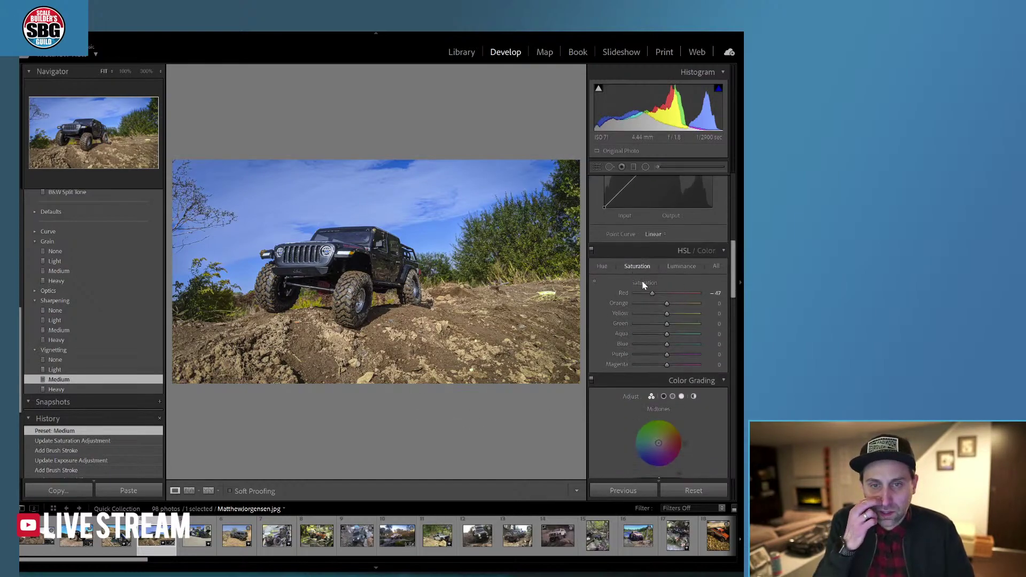
left_click(601, 267)
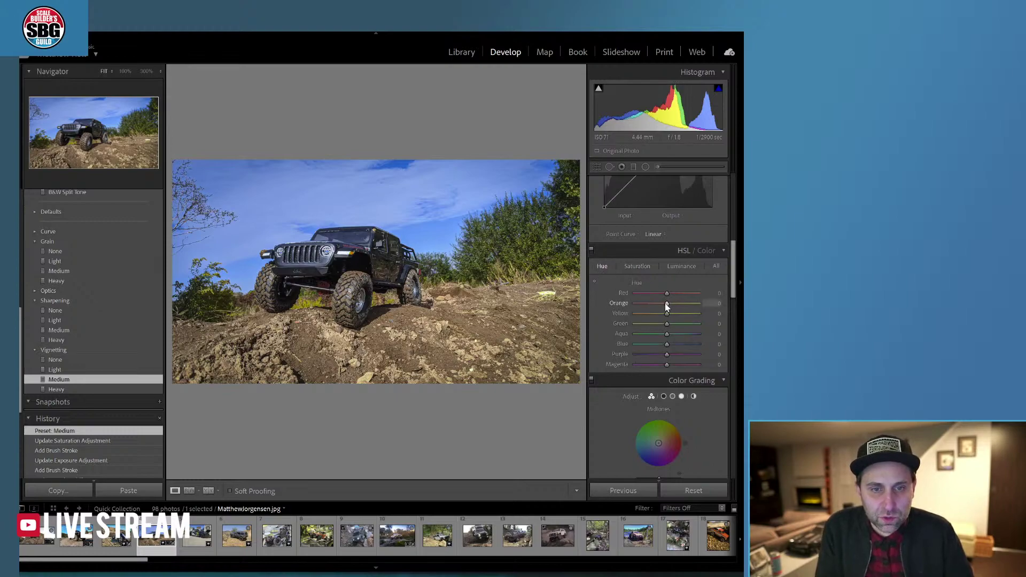
mouse_move(668, 303)
left_mouse_down()
mouse_move(658, 304)
mouse_move(677, 305)
mouse_move(657, 302)
mouse_move(662, 317)
mouse_move(672, 315)
mouse_move(658, 316)
mouse_move(681, 319)
left_mouse_up()
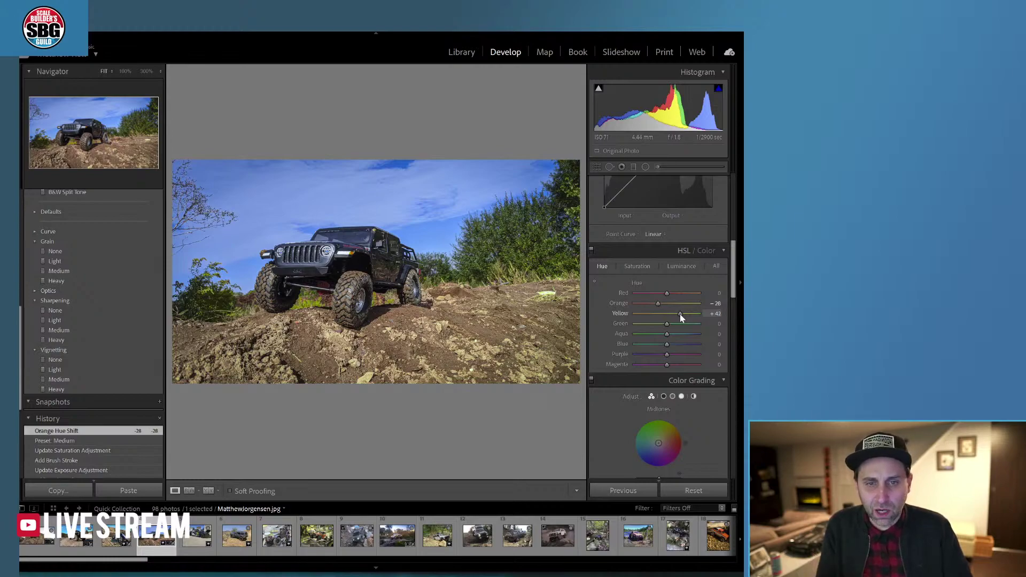
left_click_drag(680, 318, 657, 317)
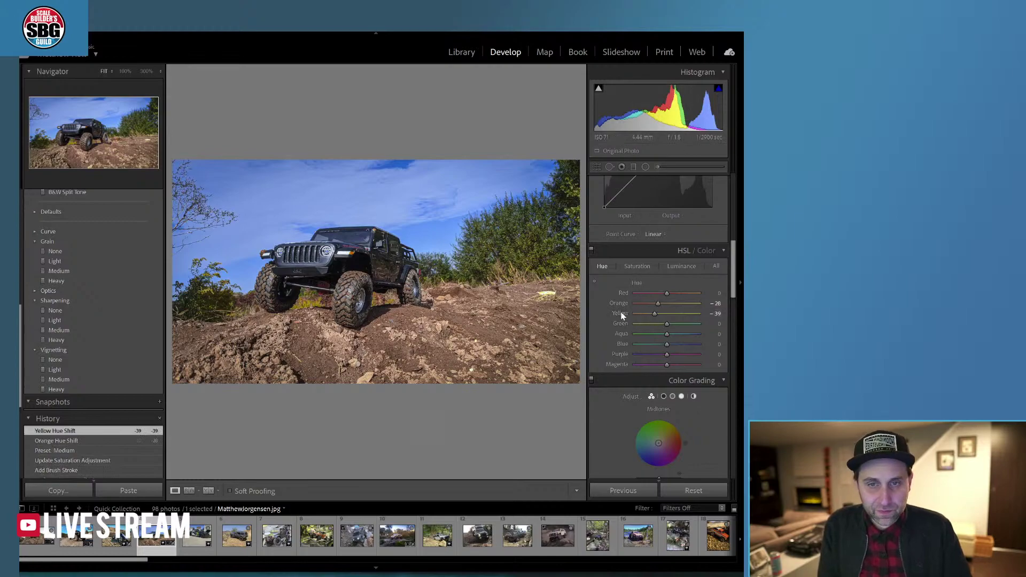
Brush a new adjustment over the dirt hill with texture 65, clarity 43, saturation 20 and hue -11.5
left_click(658, 167)
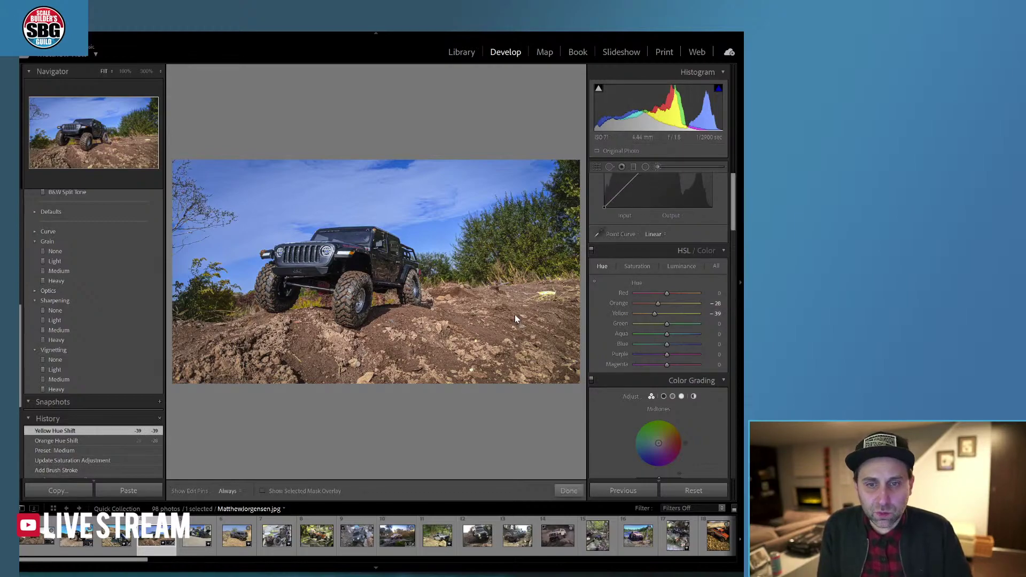
key("h")
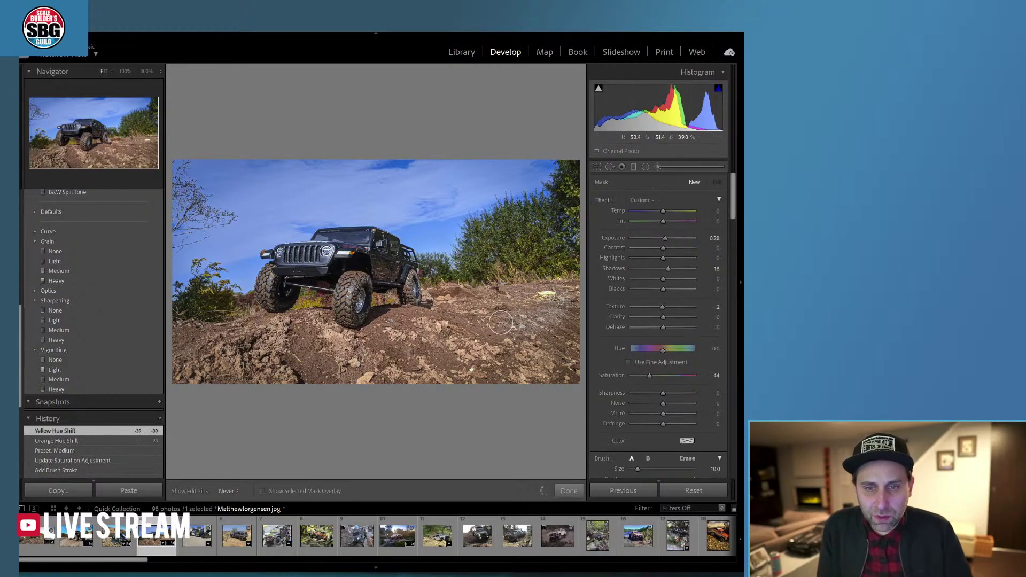
mouse_move(366, 342)
left_mouse_down()
mouse_move(325, 335)
mouse_move(363, 373)
mouse_move(307, 319)
mouse_move(318, 367)
mouse_move(286, 331)
mouse_move(257, 329)
mouse_move(186, 337)
mouse_move(177, 360)
mouse_move(263, 346)
mouse_move(214, 387)
mouse_move(327, 365)
mouse_move(410, 374)
mouse_move(379, 364)
mouse_move(442, 335)
mouse_move(445, 350)
mouse_move(390, 375)
mouse_move(572, 379)
mouse_move(565, 300)
mouse_move(450, 301)
mouse_move(466, 313)
mouse_move(456, 329)
mouse_move(424, 338)
mouse_move(441, 323)
mouse_move(388, 316)
mouse_move(400, 321)
mouse_move(358, 344)
mouse_move(316, 341)
mouse_move(317, 321)
mouse_move(254, 329)
mouse_move(358, 362)
mouse_move(482, 378)
mouse_move(575, 376)
mouse_move(523, 344)
mouse_move(554, 363)
mouse_move(530, 385)
mouse_move(564, 383)
mouse_move(576, 290)
mouse_move(555, 329)
left_mouse_up()
left_click_drag(662, 309, 676, 325)
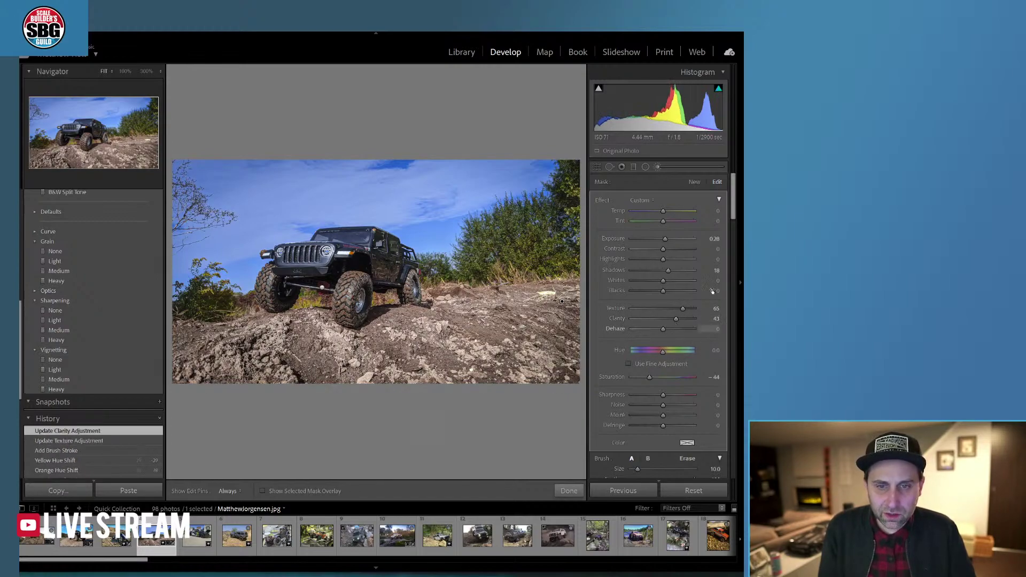
left_click_drag(652, 375, 662, 355)
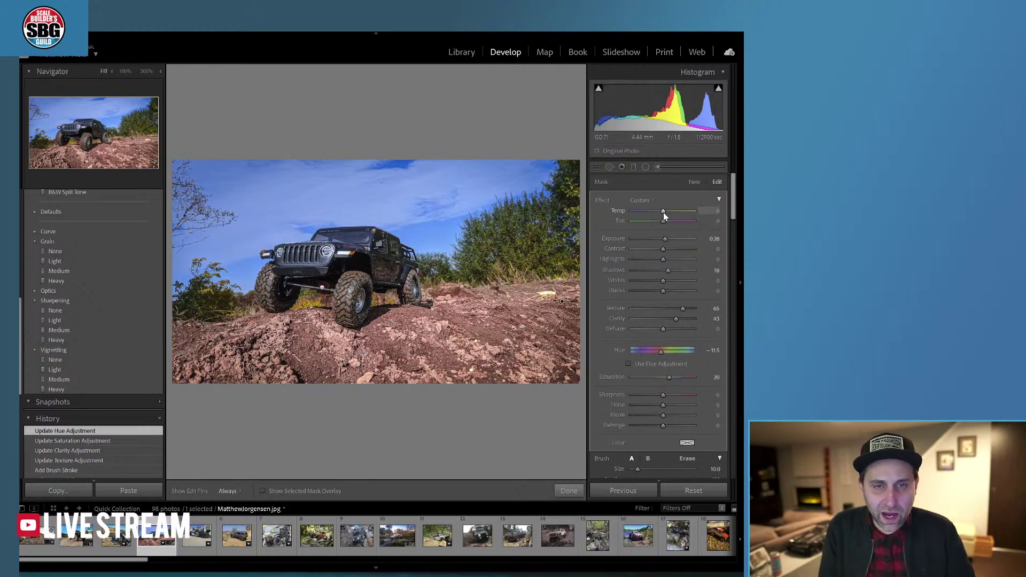
Extend the dirt brush mask behind the Jeep and set its temperature to 7, exposure -0.42, highlights -33, contrast 52 and blacks -15
left_click_drag(663, 212, 660, 242)
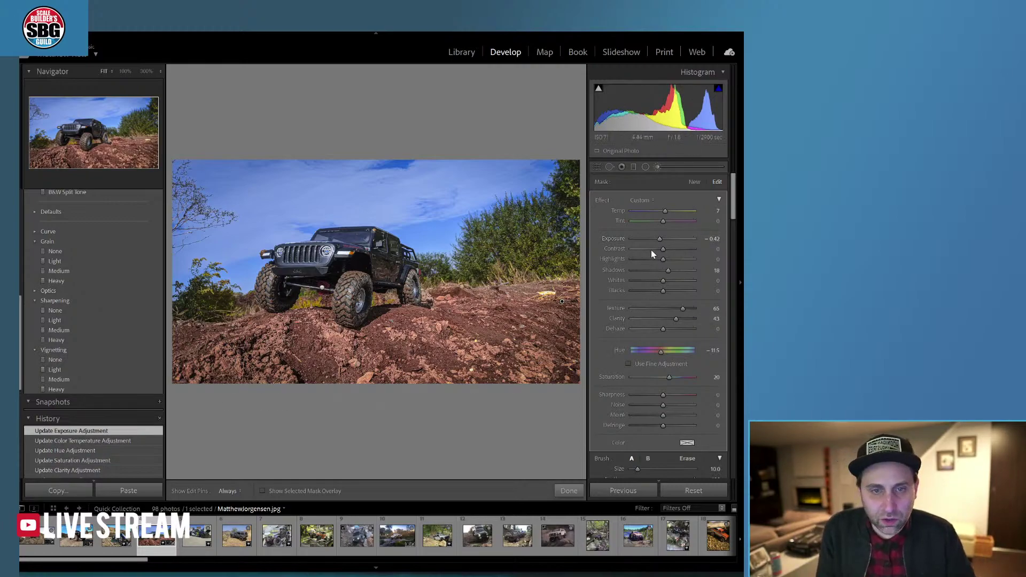
left_click_drag(663, 259, 652, 259)
key("h")
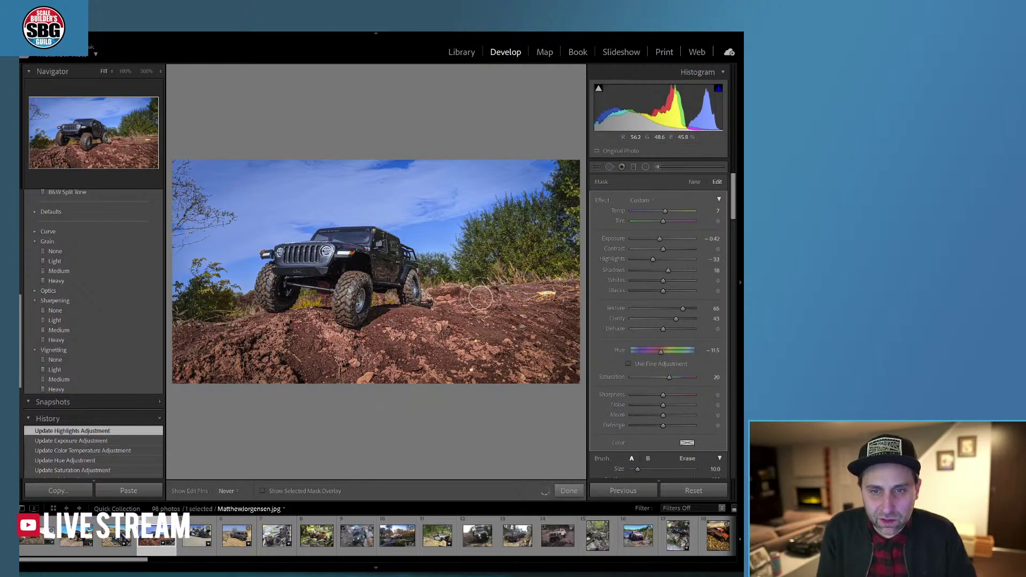
left_click(481, 297)
key("h")
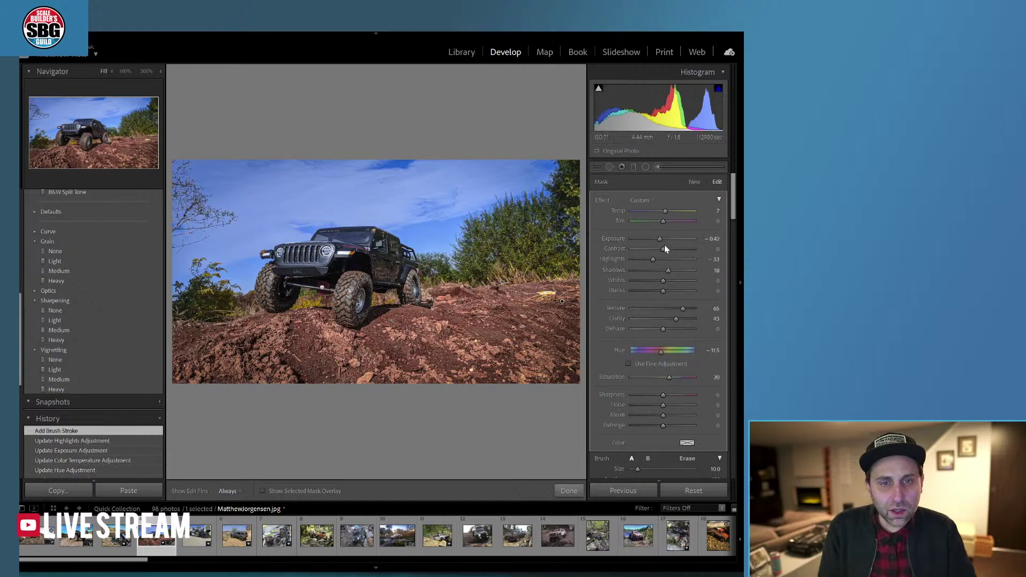
left_click_drag(665, 246, 680, 248)
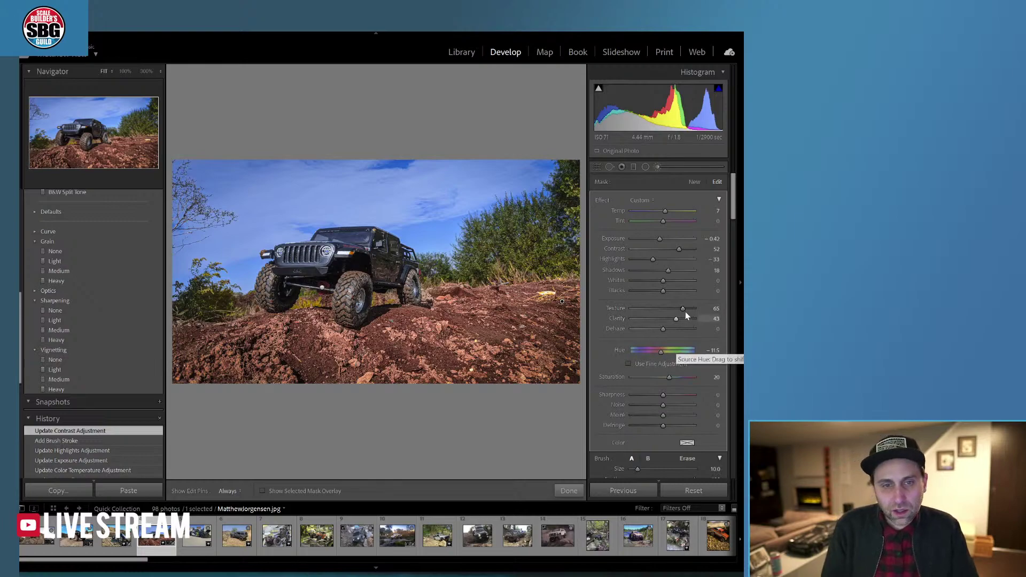
mouse_move(663, 290)
left_mouse_down()
mouse_move(648, 291)
mouse_move(657, 294)
left_mouse_up()
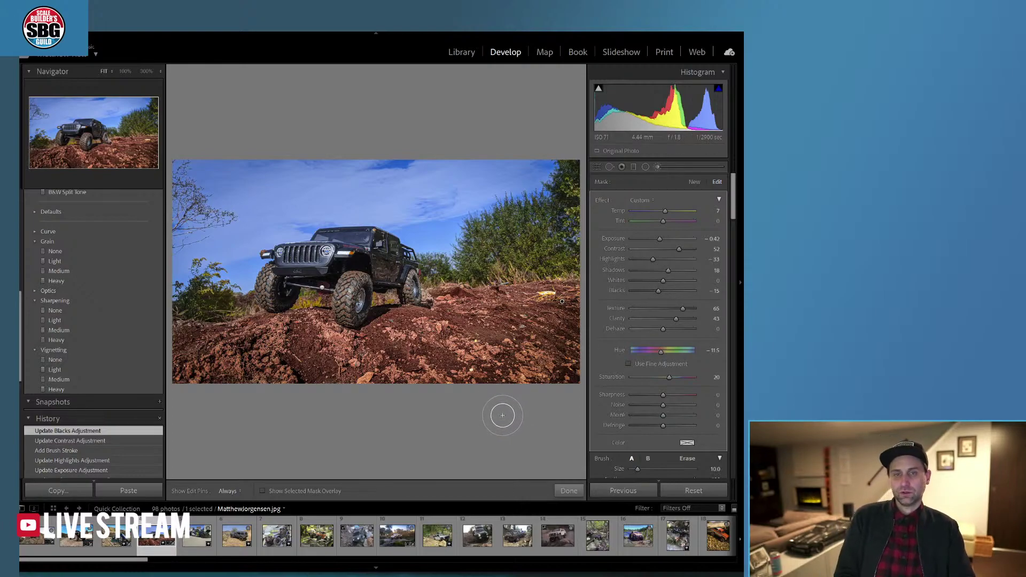
Add a slanted graduated filter rising from below the photo over the dirt, with exposure -0.73
left_click(634, 167)
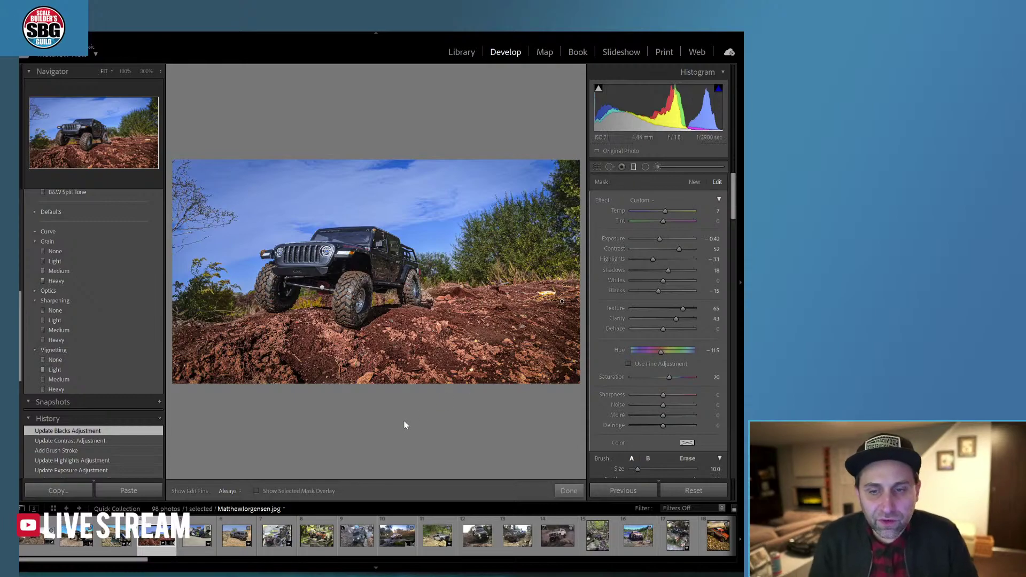
left_click_drag(442, 407, 419, 245)
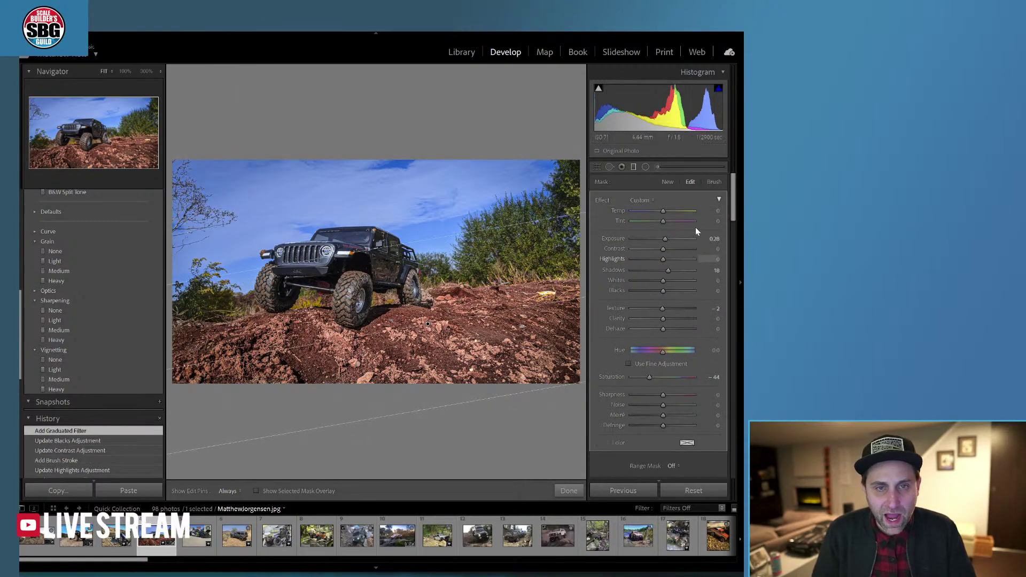
left_click_drag(665, 238, 658, 238)
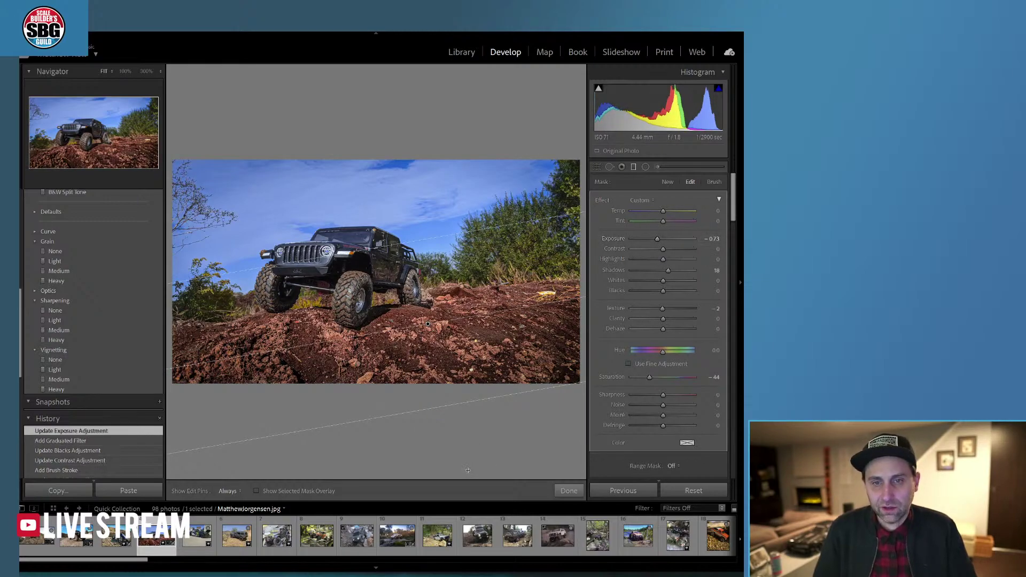
left_click(563, 491)
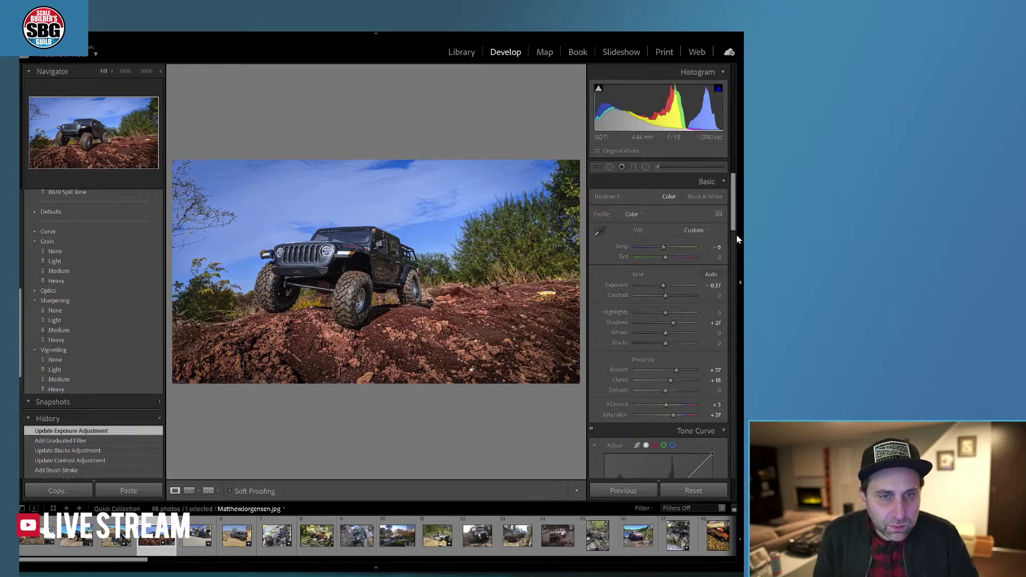
Lower the Jeep photo's HSL saturation for green to -26, aqua to -40 and blue to -20
left_click_drag(735, 227, 735, 297)
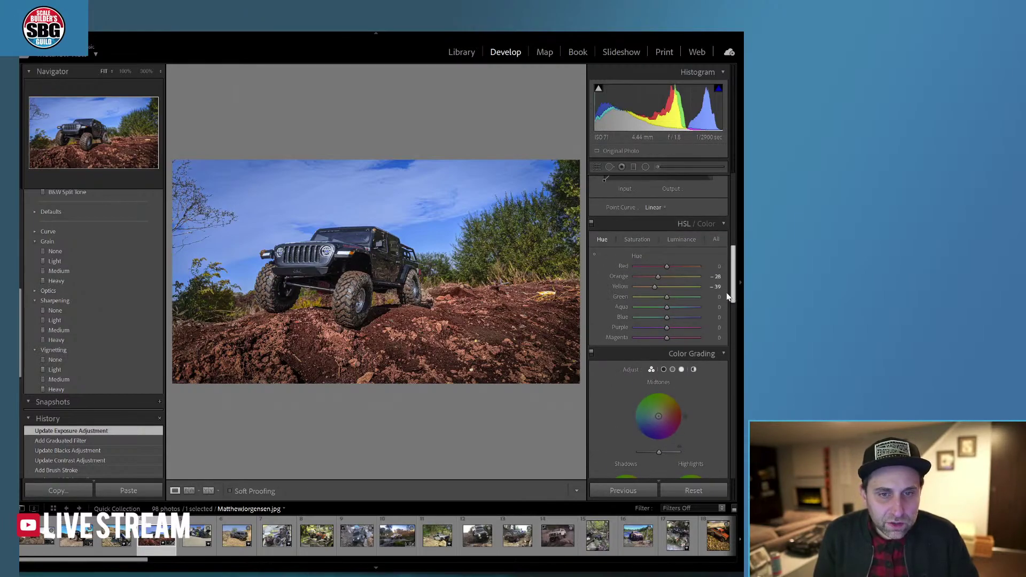
left_click(636, 239)
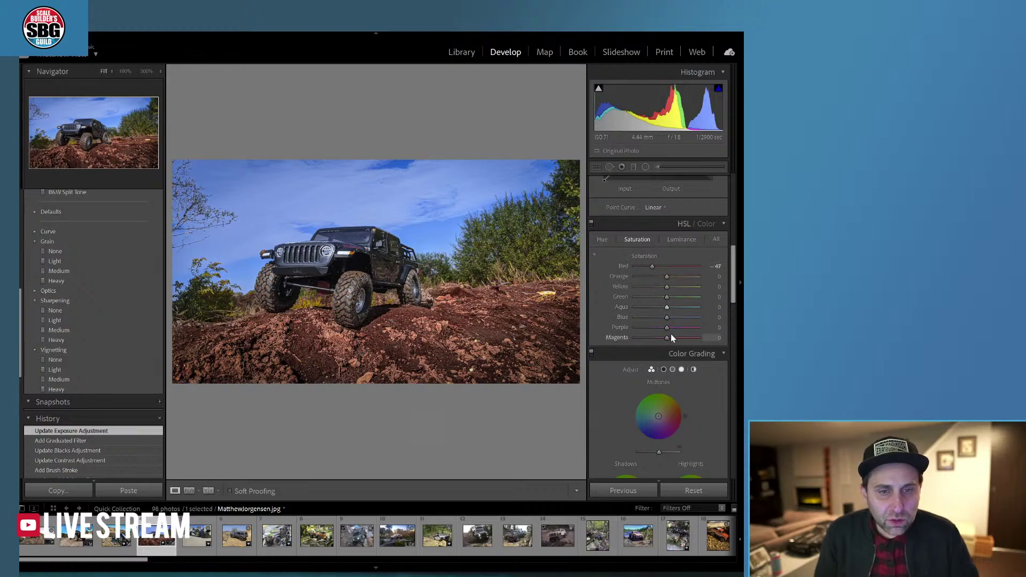
left_click_drag(666, 298, 661, 319)
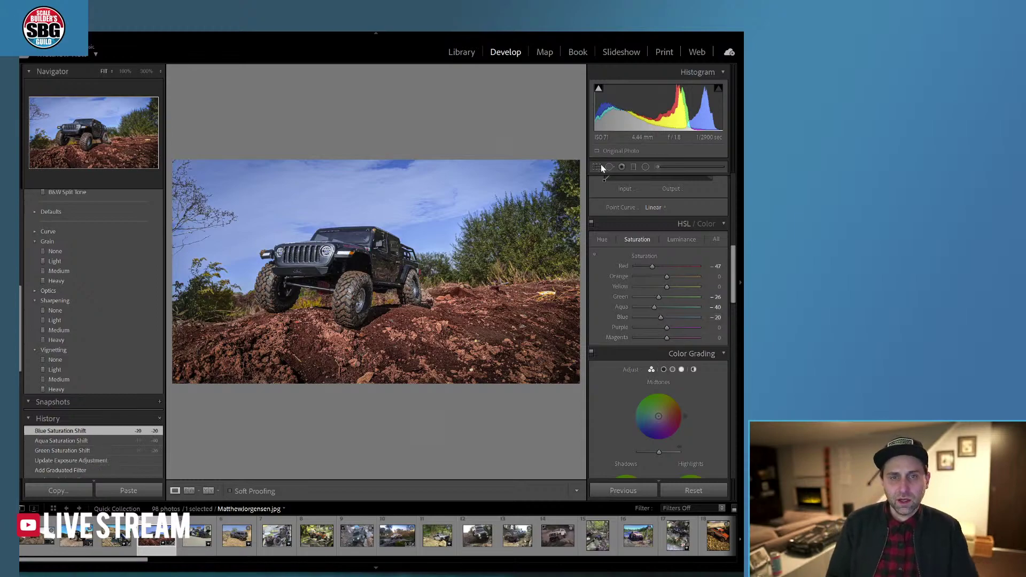
Add a slanted graduated filter over the sky with saturation 0 and exposure 0.60
left_click(634, 167)
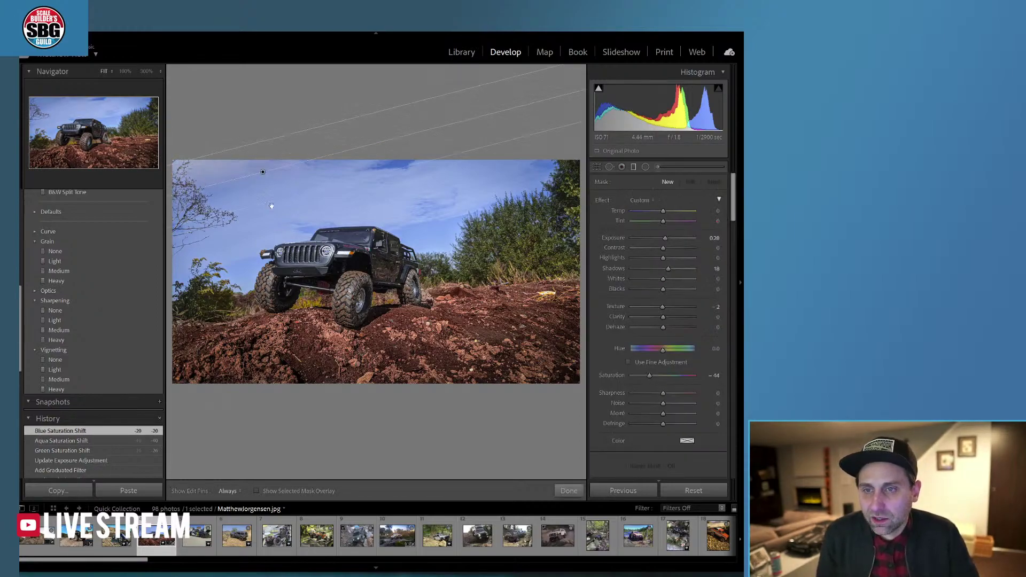
left_click_drag(271, 205, 276, 243)
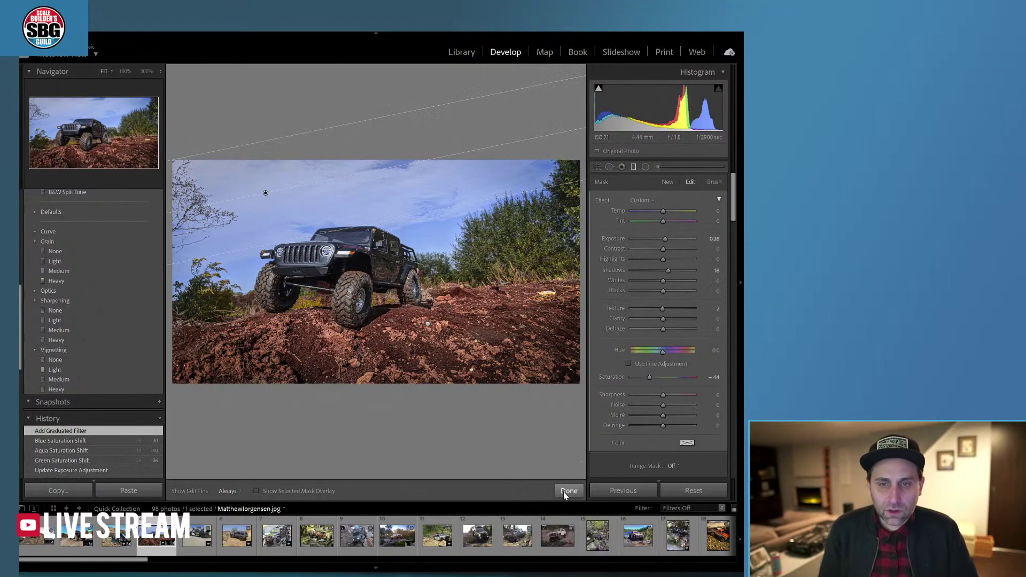
left_click(564, 491)
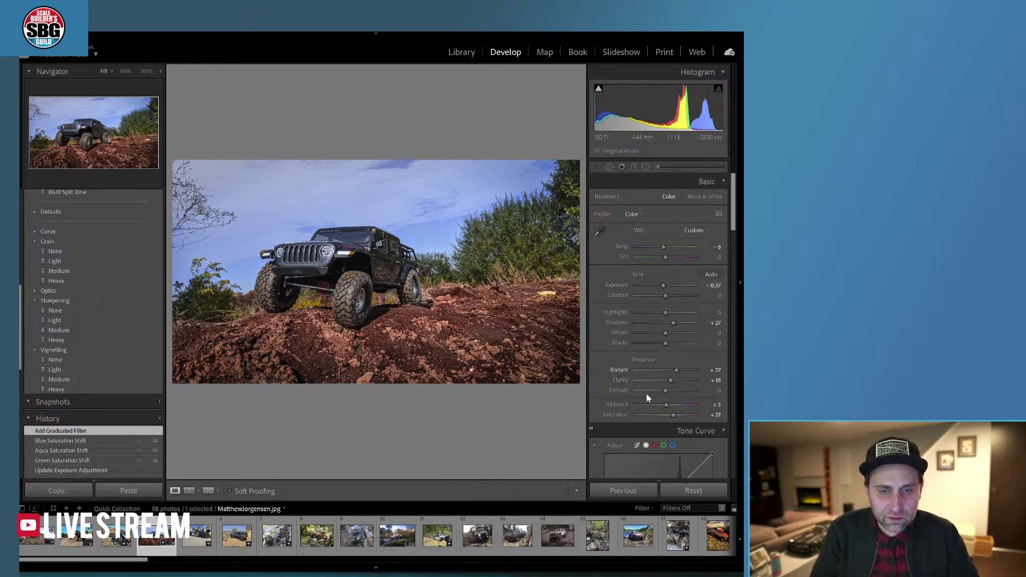
left_click(633, 166)
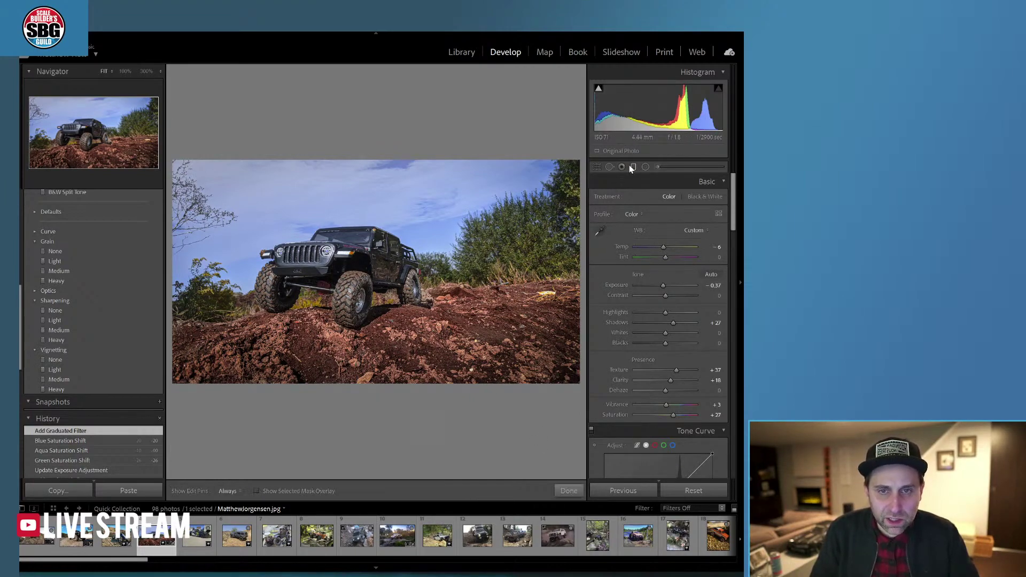
left_click(266, 192)
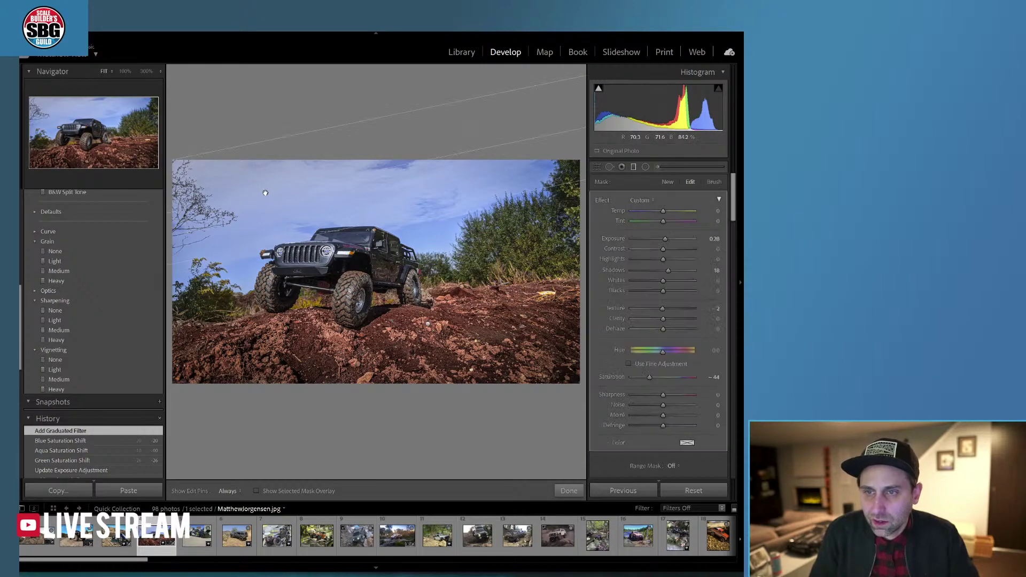
double_click(651, 377)
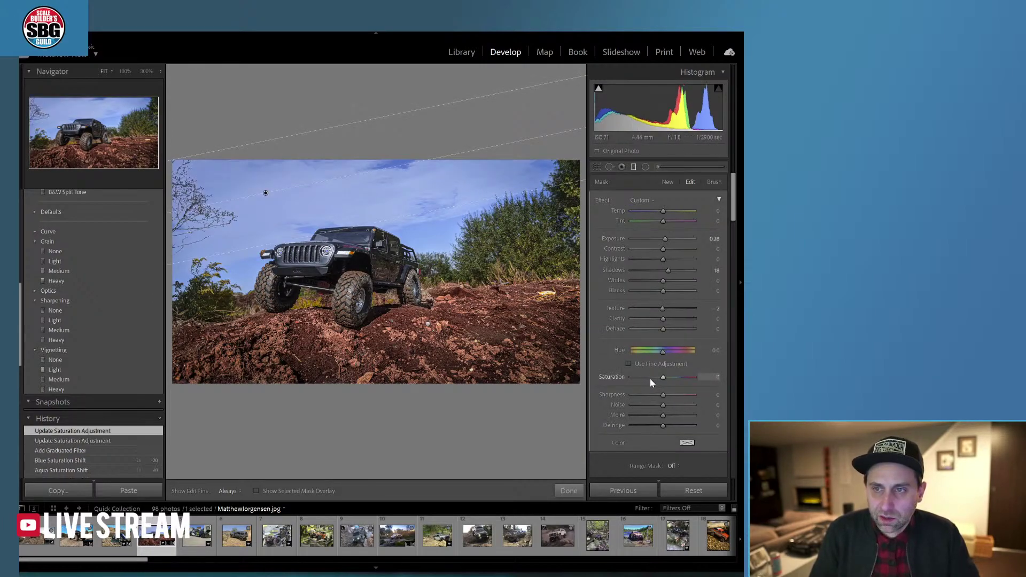
left_click_drag(665, 239, 668, 237)
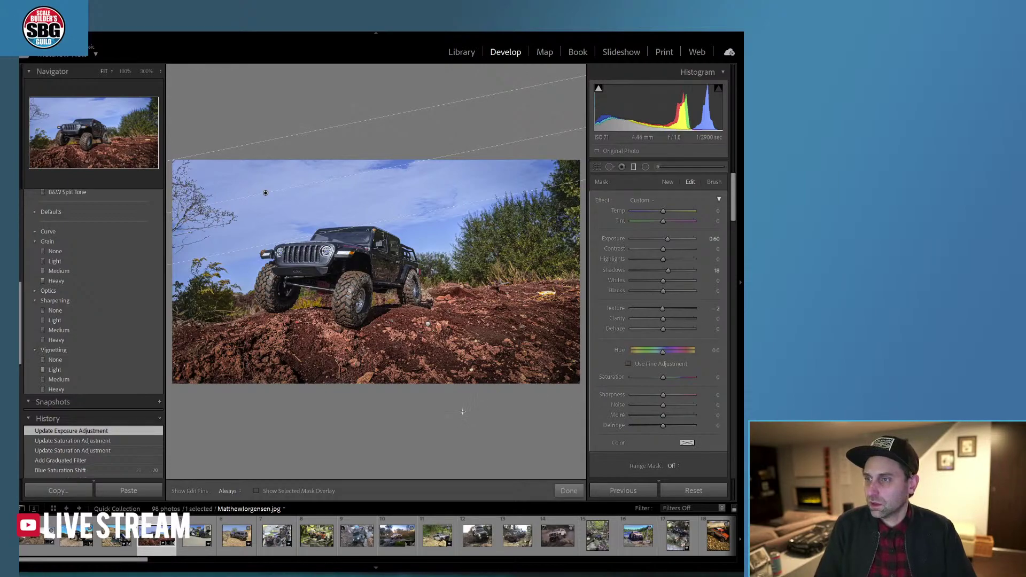
Brush a small mask on the front of the Jeep with saturation 39, and make the photo's overall white balance temperature warmer
left_click(561, 493)
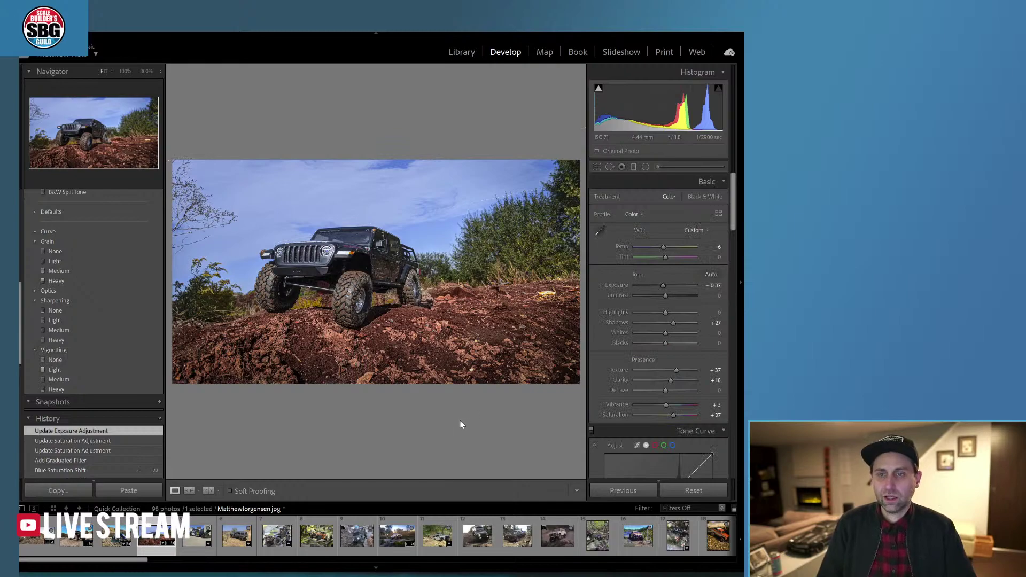
left_click(658, 167)
key("h")
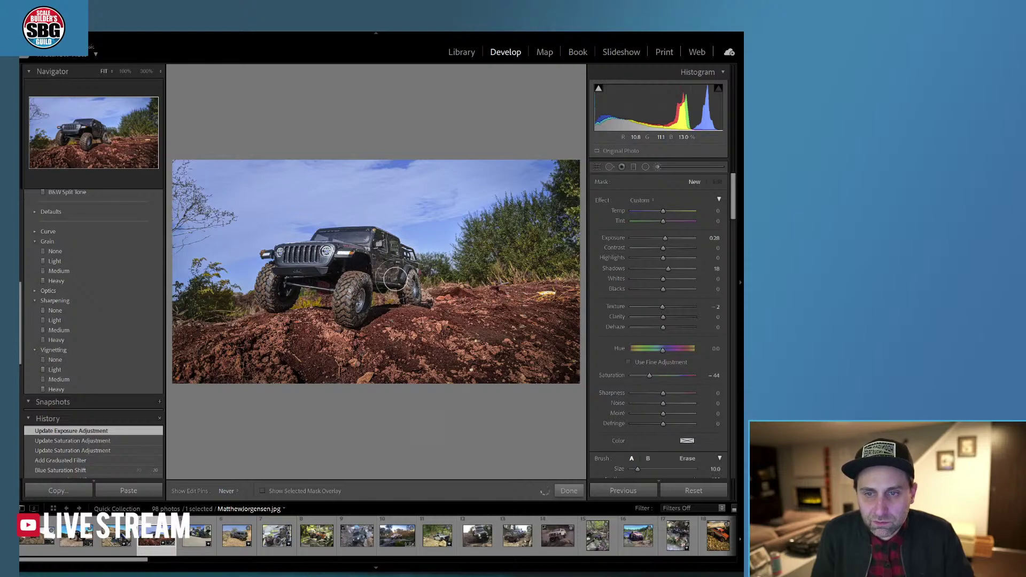
key("h")
left_click_drag(649, 377, 669, 376)
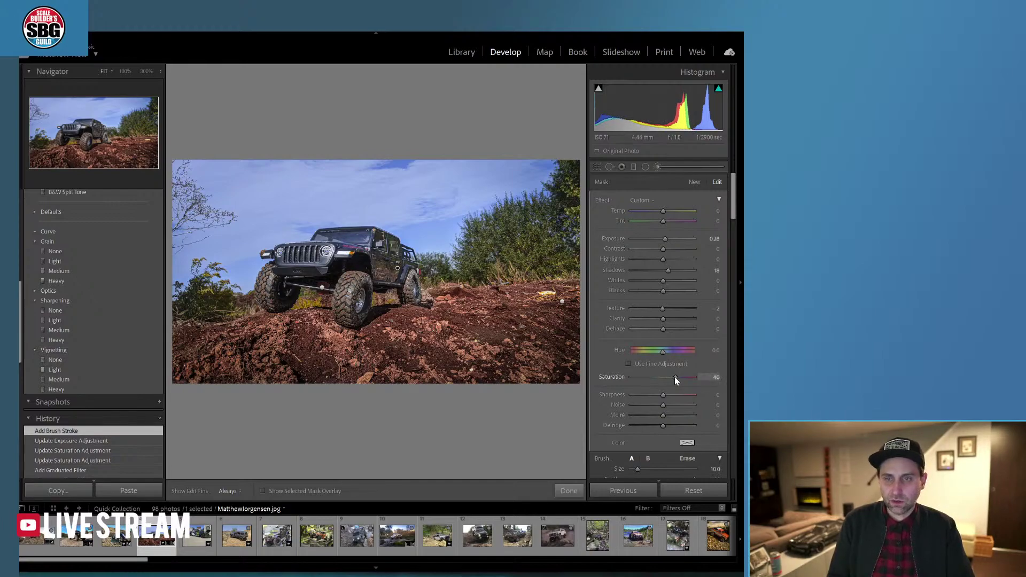
left_click_drag(675, 376, 675, 376)
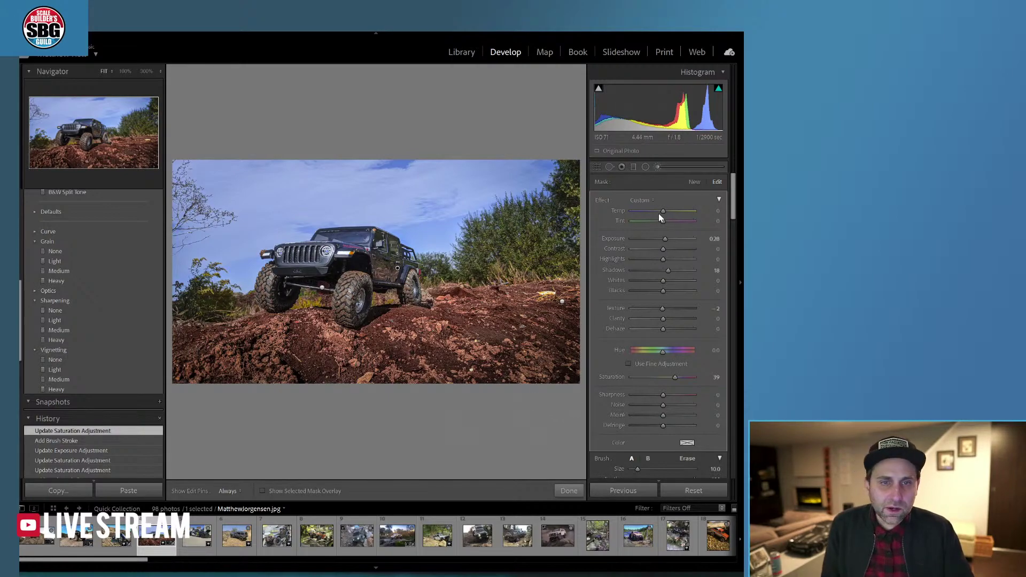
left_click(569, 491)
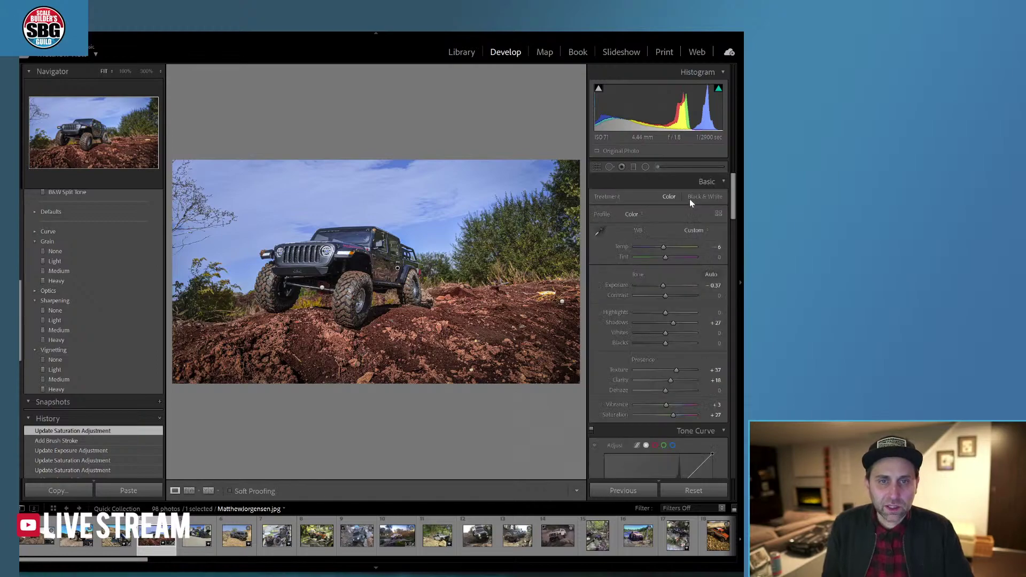
left_click_drag(663, 247, 666, 246)
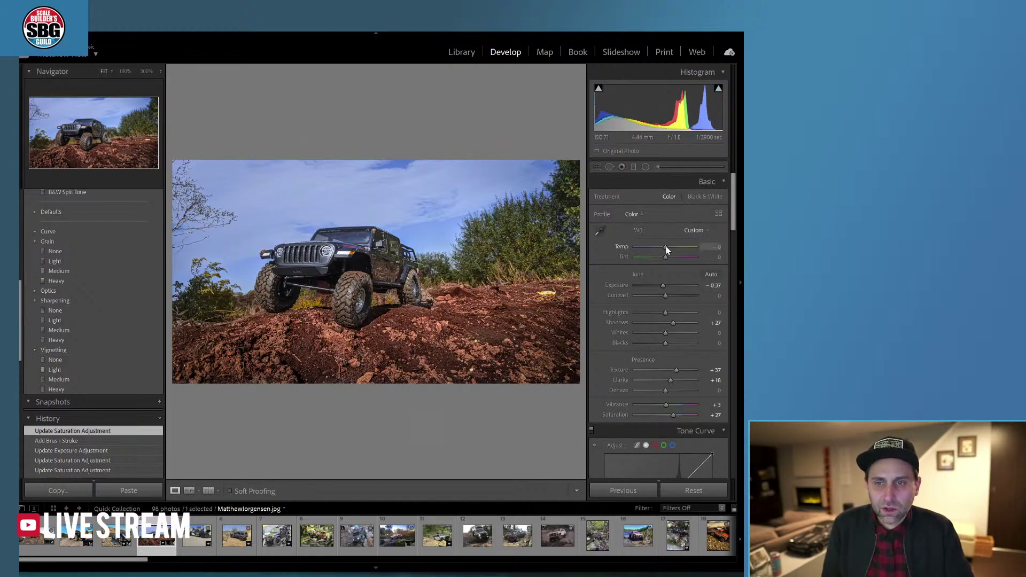
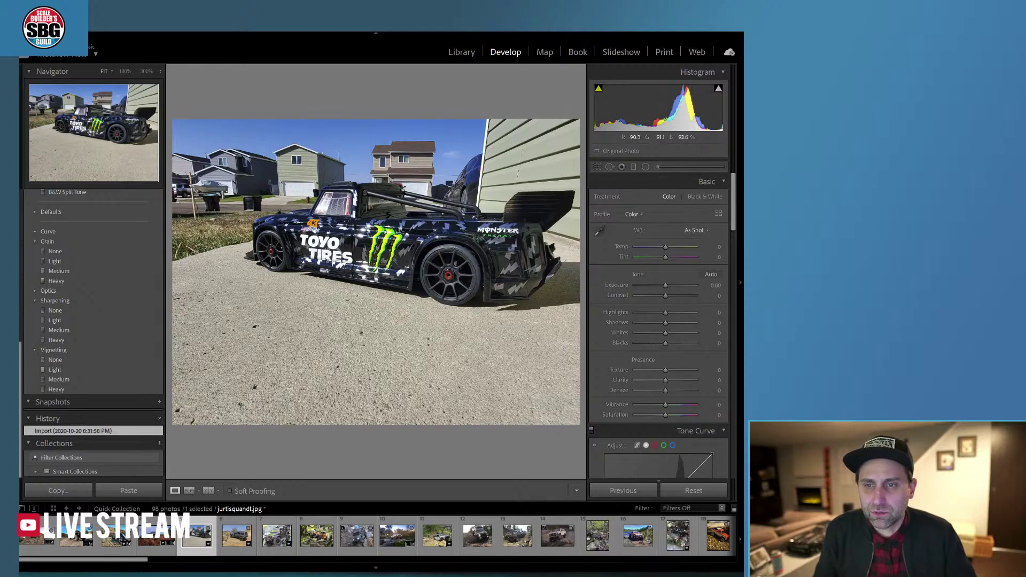
Inspect the Toyo Tires truck photo up close and crop away the lower part of the concrete foreground for a wider format
left_click(375, 241)
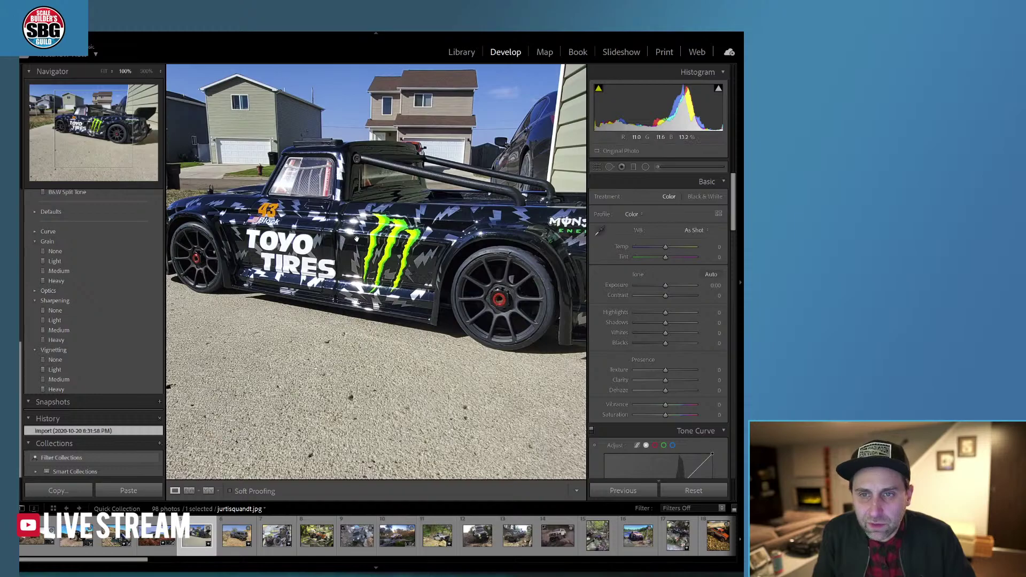
left_click(301, 238)
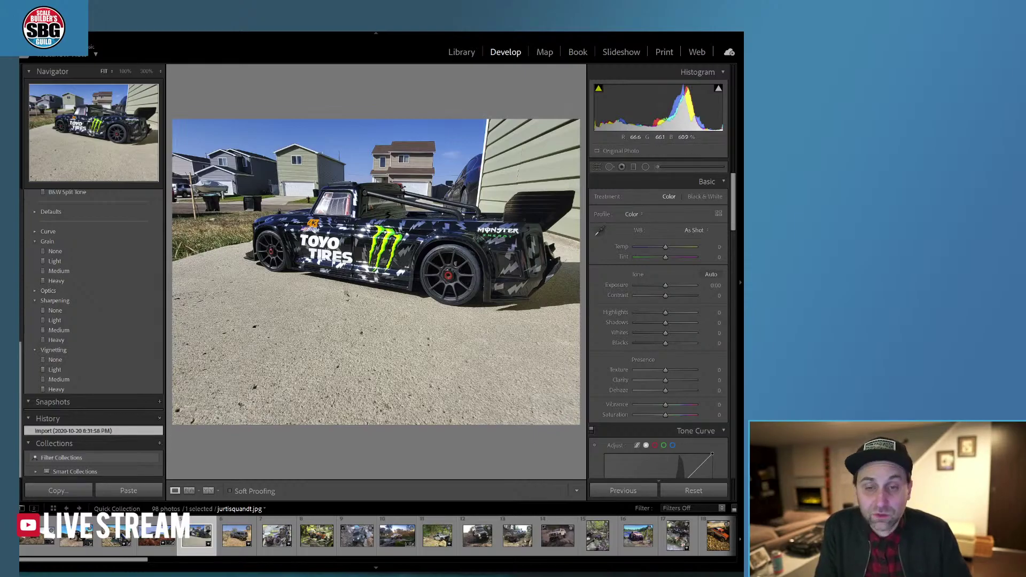
left_click(596, 166)
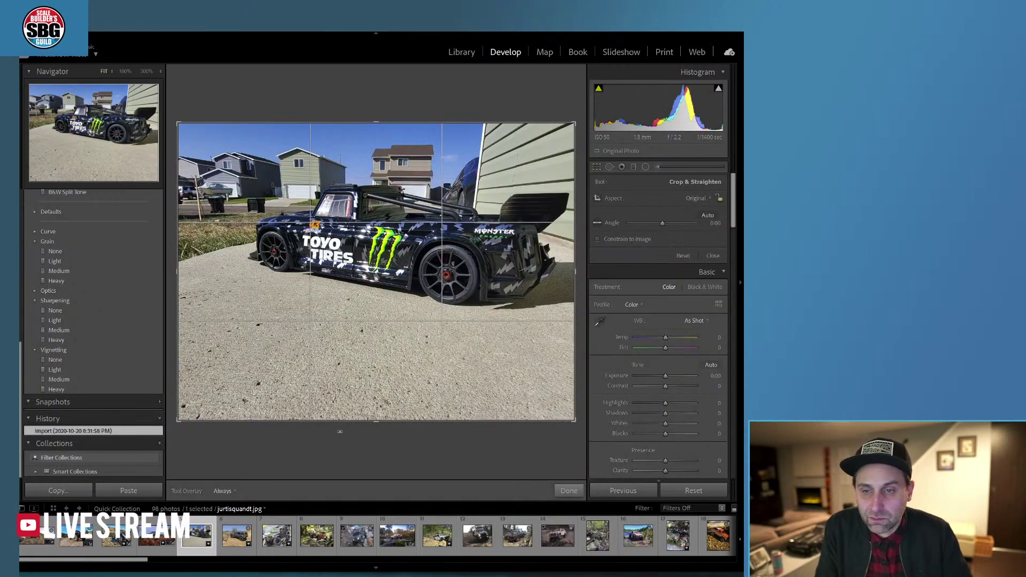
left_click_drag(376, 422, 376, 379)
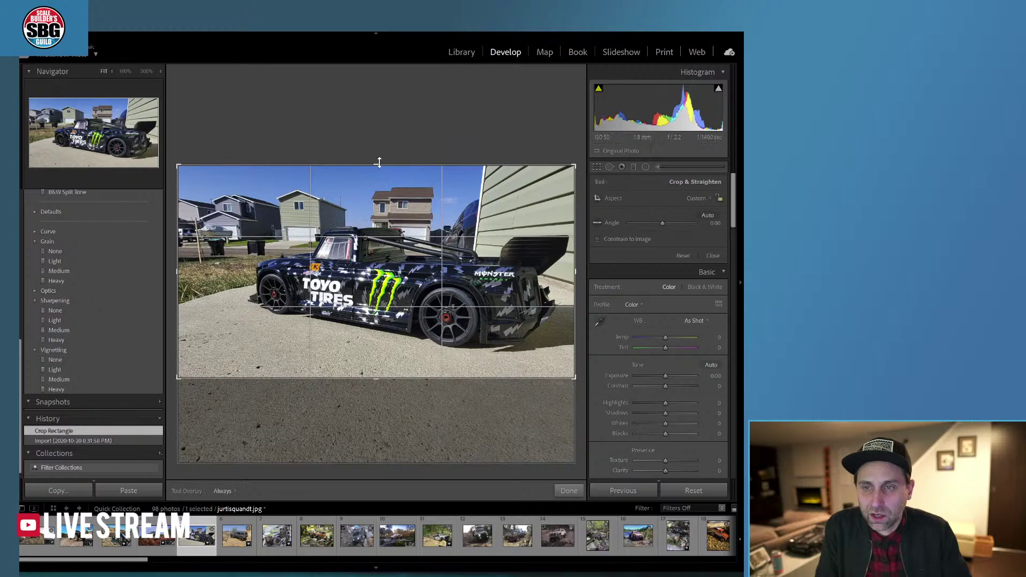
left_click(569, 490)
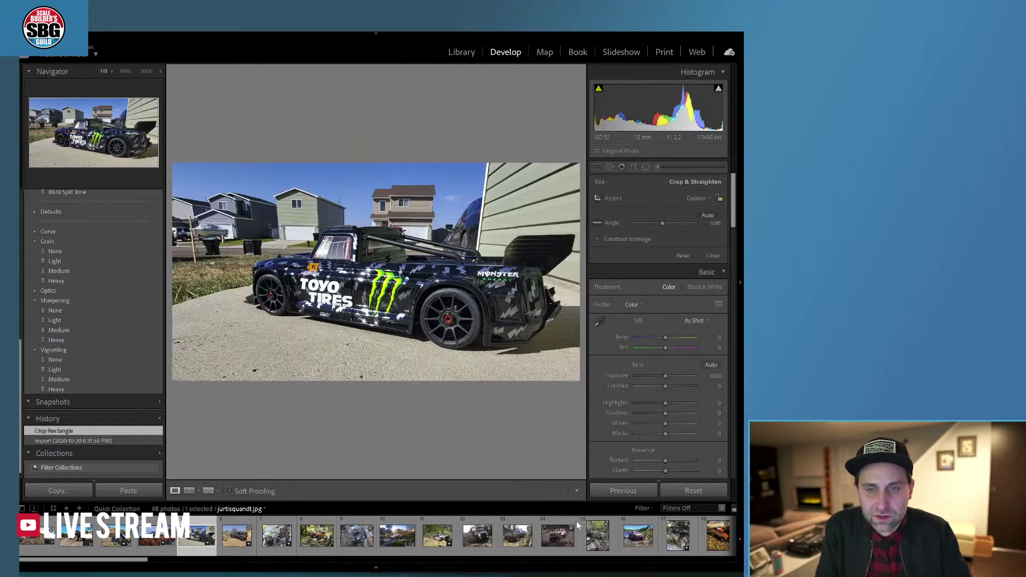
Add a graduated filter from above over the sky and houses with dehaze 18, sharpness -100 and saturation -6
left_click(634, 168)
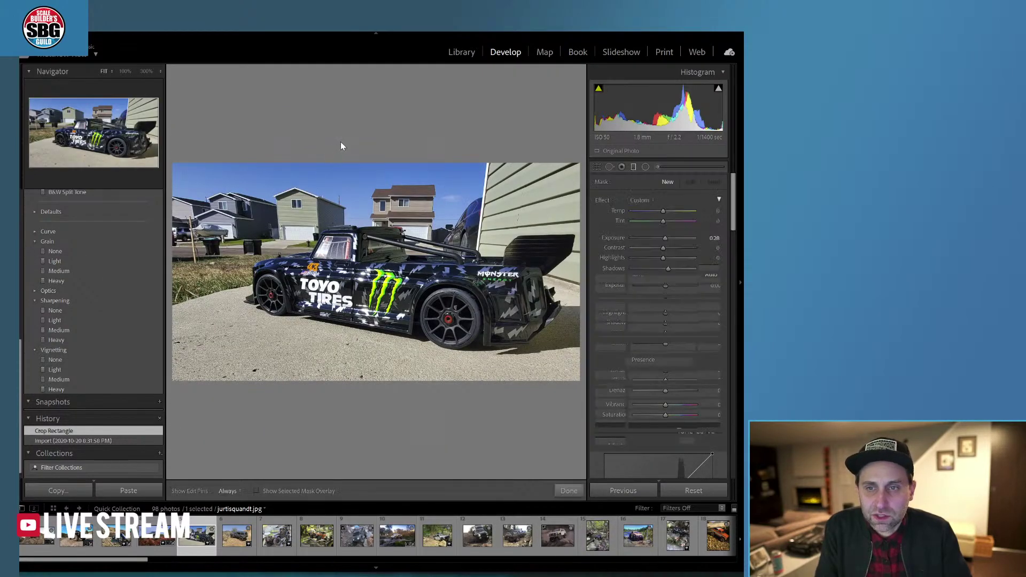
left_click_drag(348, 158, 348, 254)
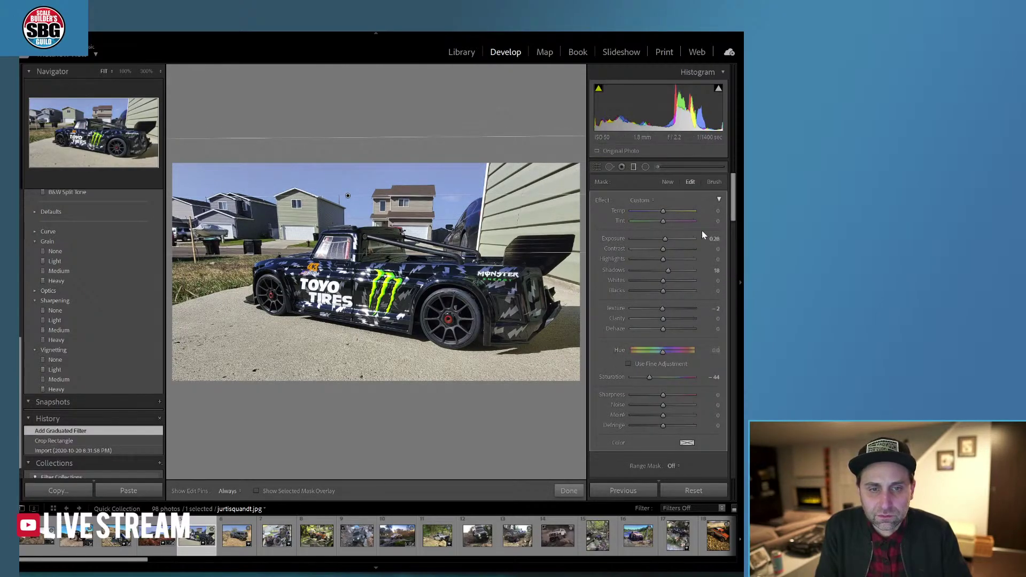
mouse_move(662, 328)
left_mouse_down()
mouse_move(678, 329)
mouse_move(624, 328)
mouse_move(666, 329)
left_mouse_up()
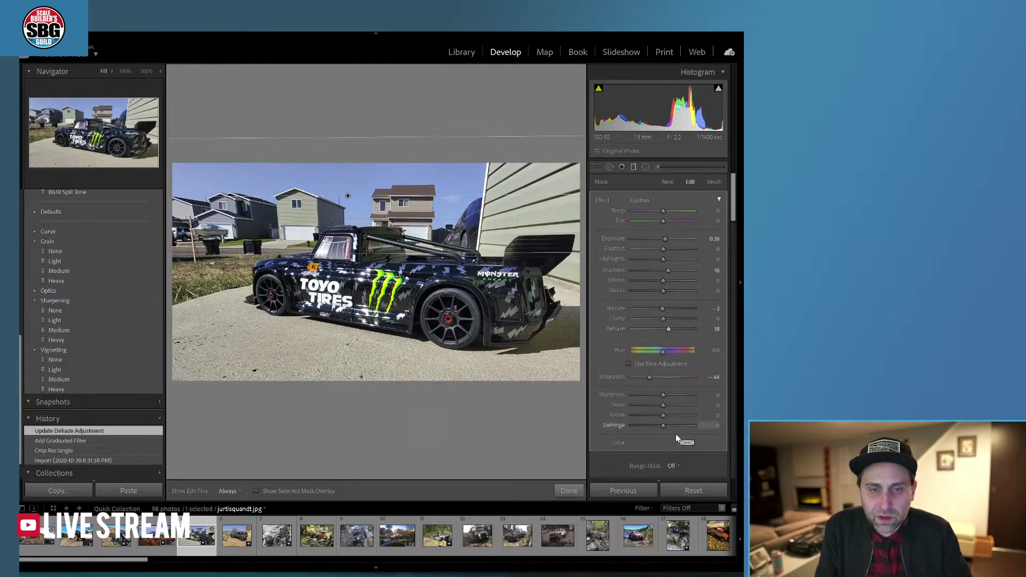
left_click_drag(662, 394, 615, 385)
left_click_drag(348, 195, 347, 217)
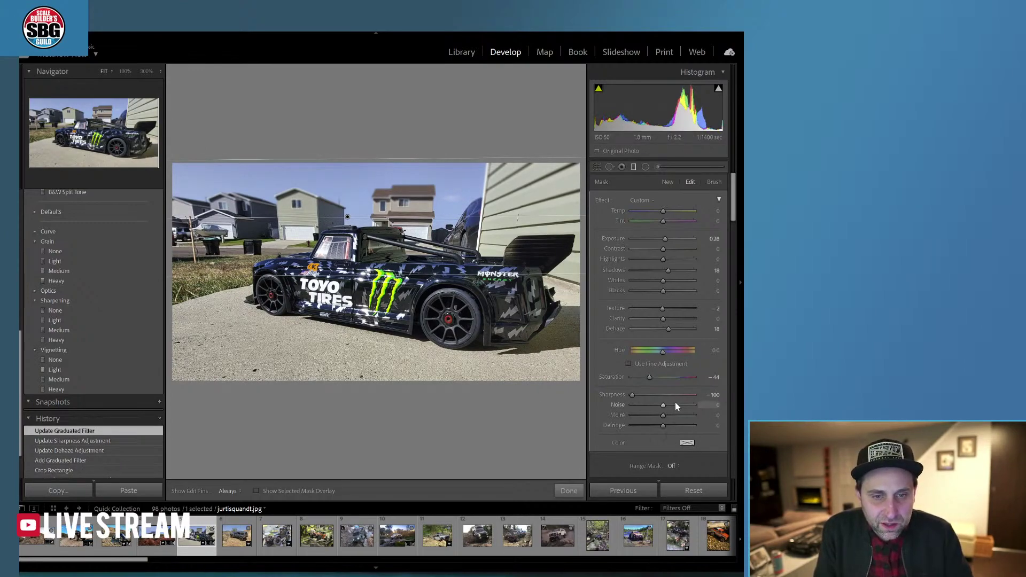
left_click_drag(651, 377, 661, 377)
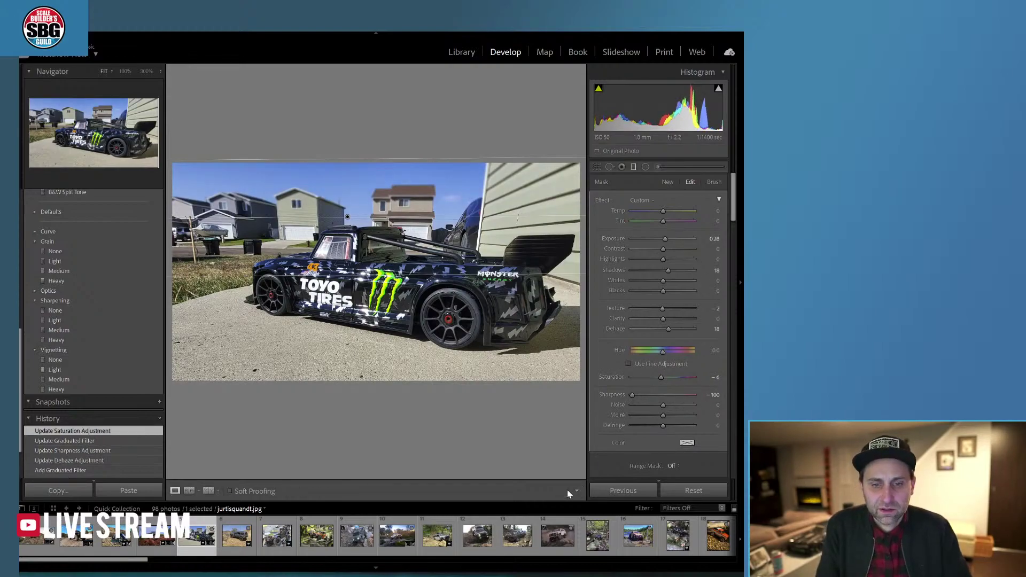
left_click(566, 490)
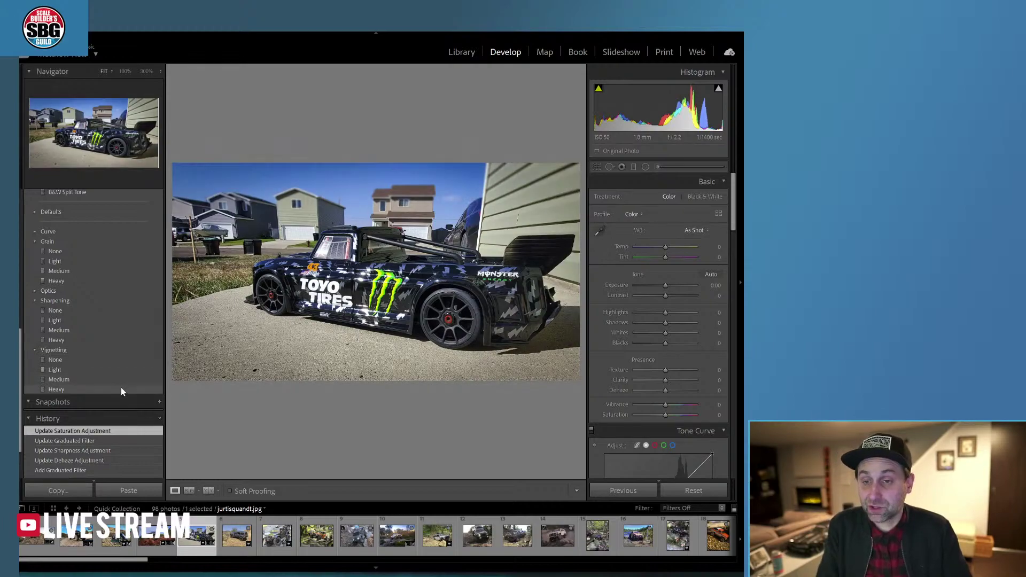
Apply the Heavy vignetting preset to the truck photo and set temperature to +9 and exposure to -0.31
left_click(73, 390)
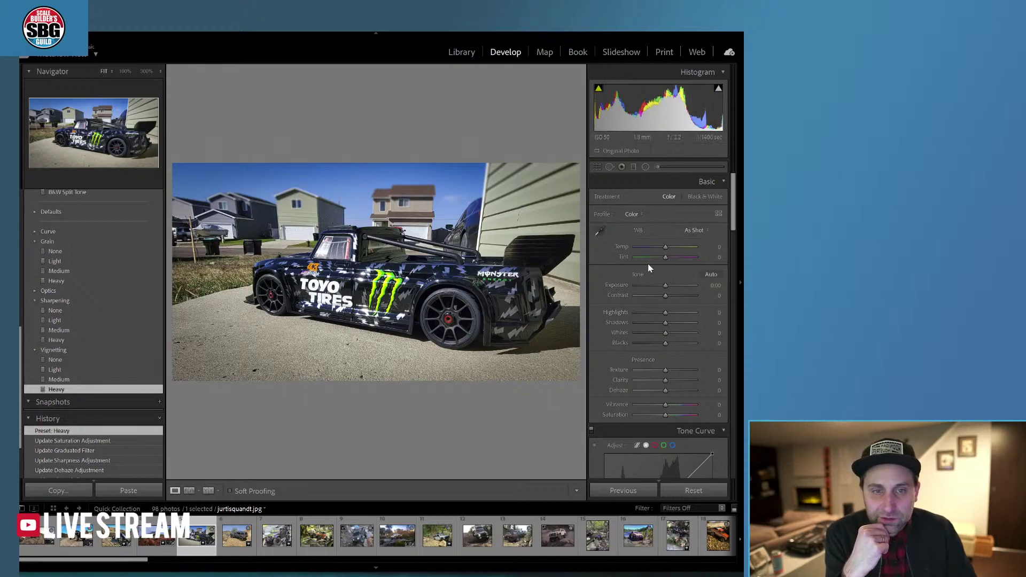
left_click_drag(666, 246, 668, 248)
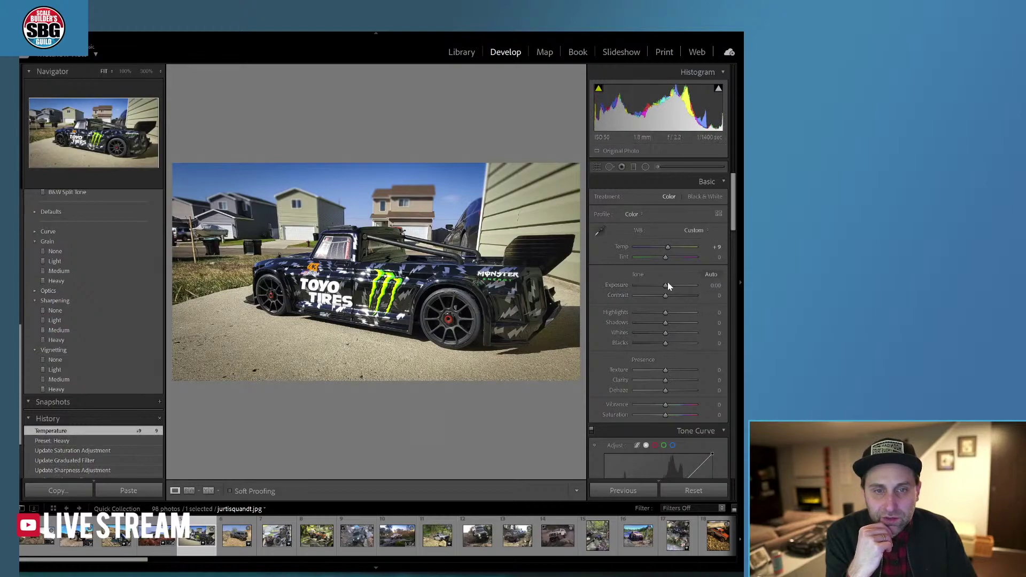
left_click_drag(668, 285, 664, 291)
Apply the Vivid color preset to the truck photo and set texture to +47 and clarity to +37
scroll(84, 306, "up", 8)
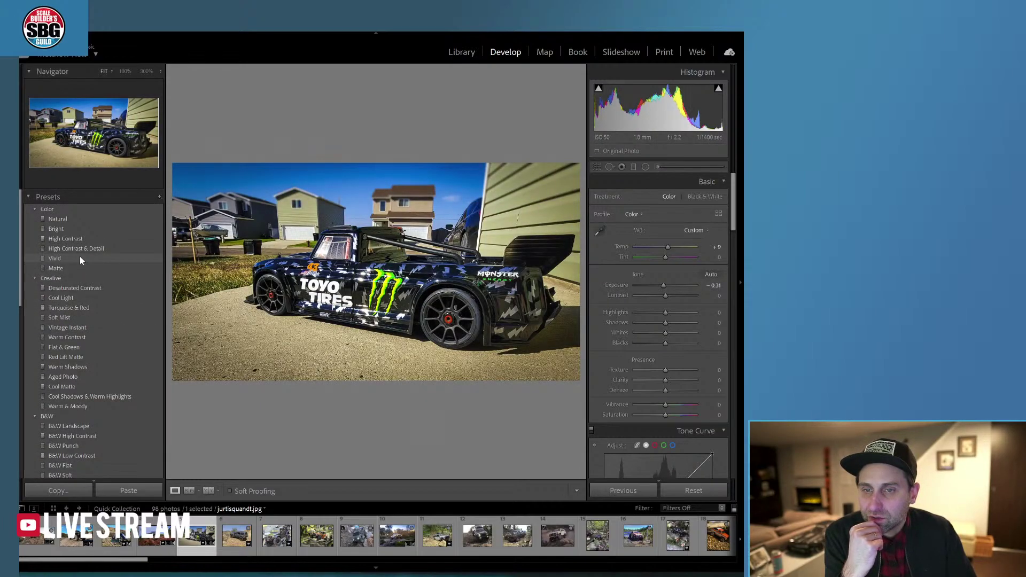
left_click(79, 258)
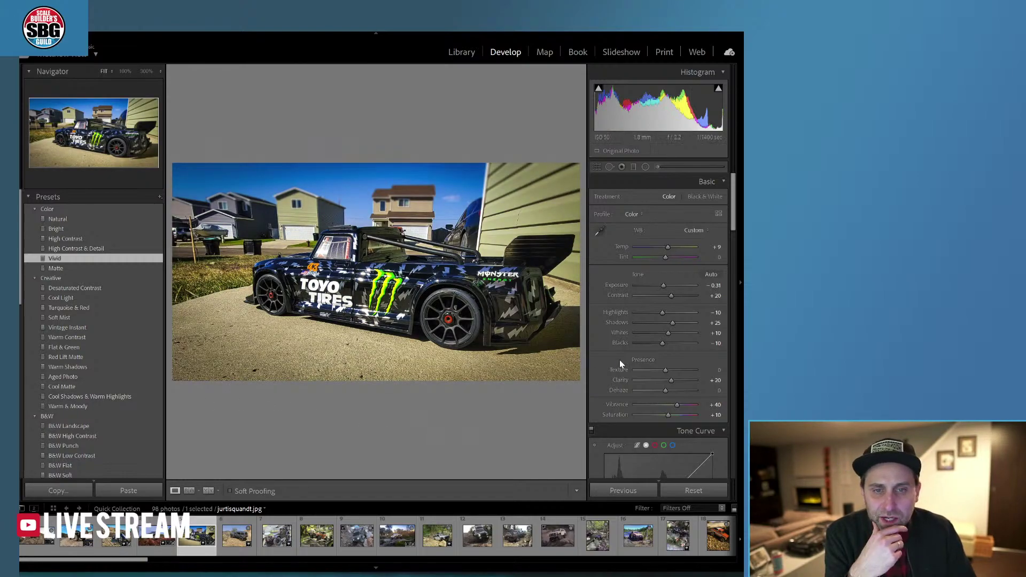
left_click_drag(666, 373, 680, 374)
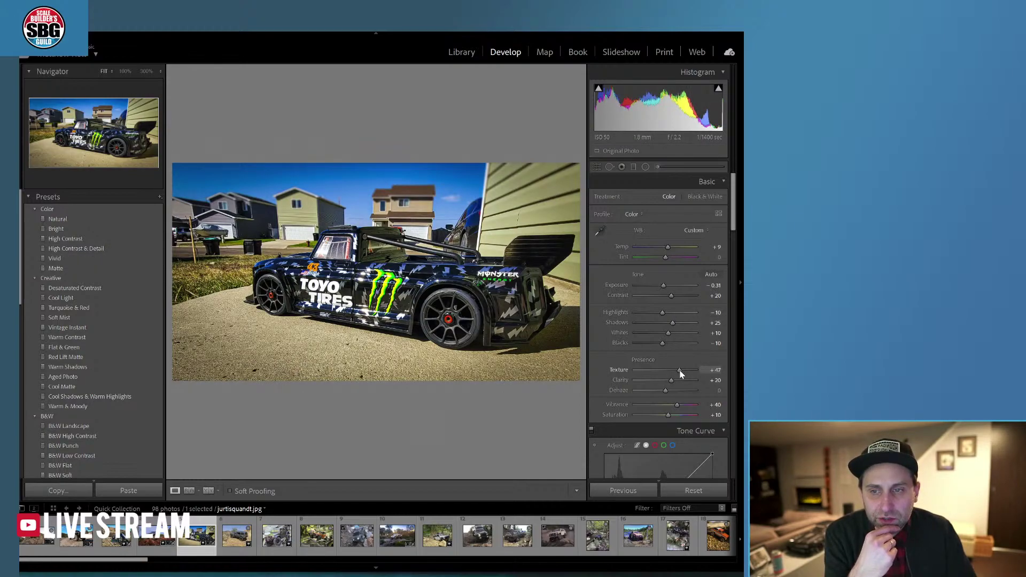
left_click_drag(671, 380, 676, 380)
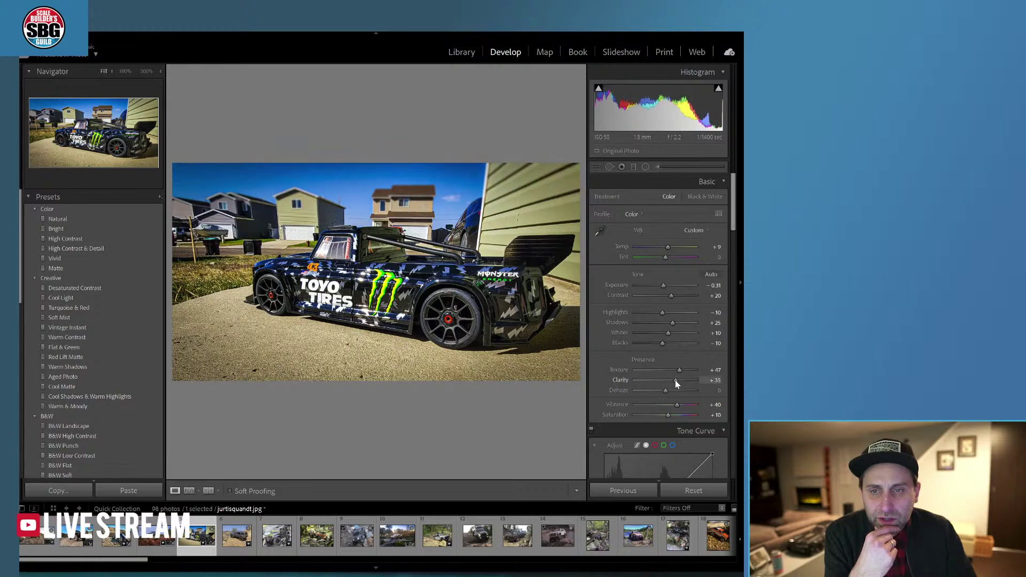
Tilt the existing graduated filter over the sky so it covers the houses behind the truck's front at a slant
left_click(634, 167)
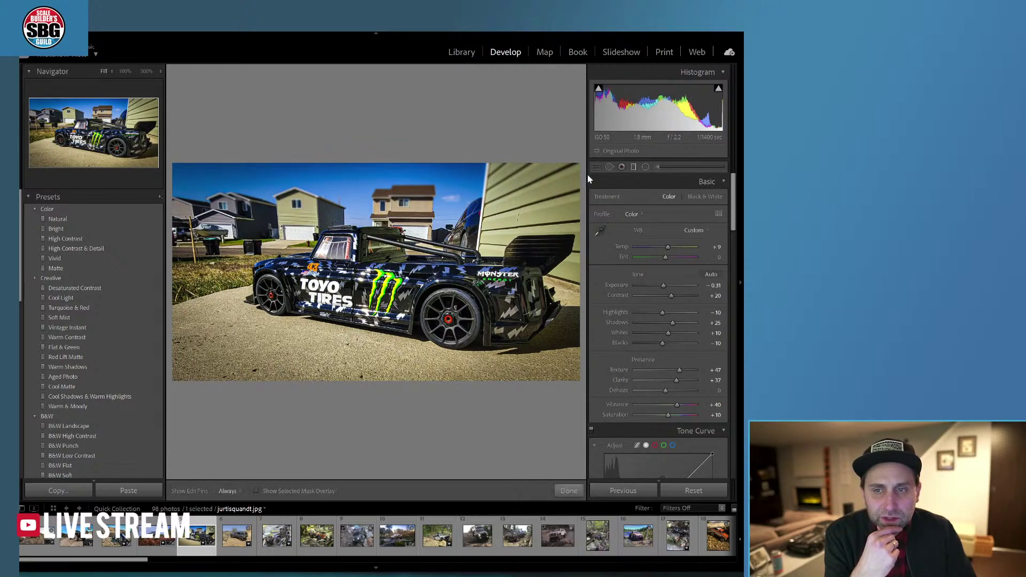
left_click(348, 217)
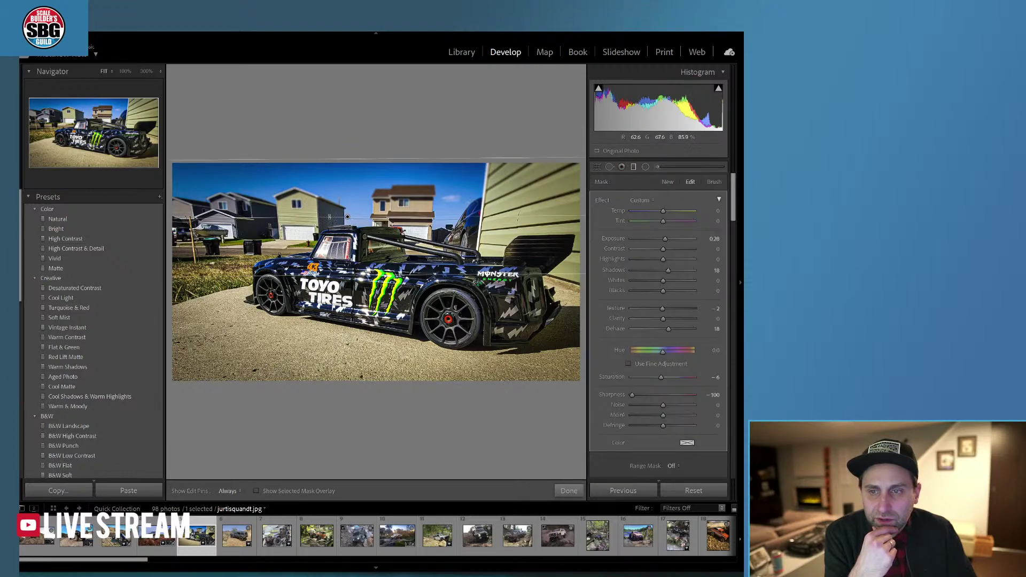
left_click_drag(339, 217, 339, 219)
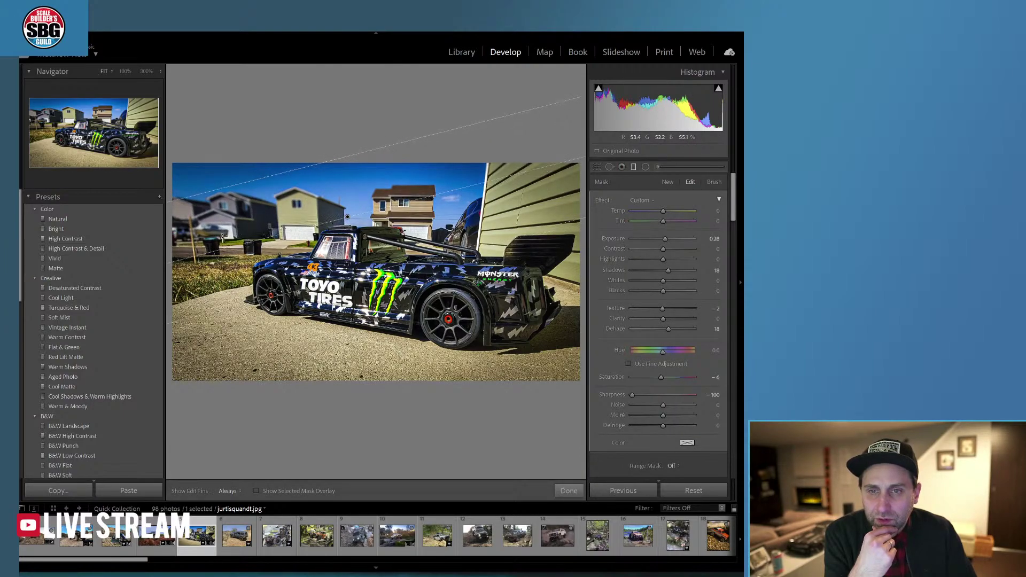
left_click(633, 166)
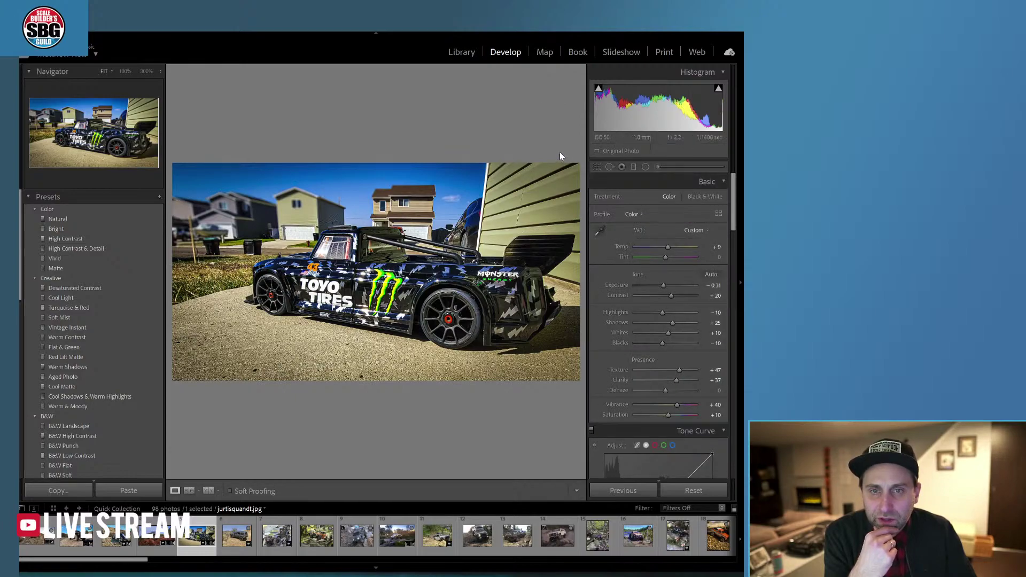
Add an oppositely slanted graduated filter over the house siding with saturation 1 and sharpness -100, extending it down to the truck's spoiler
left_click(634, 167)
left_click_drag(540, 155, 527, 269)
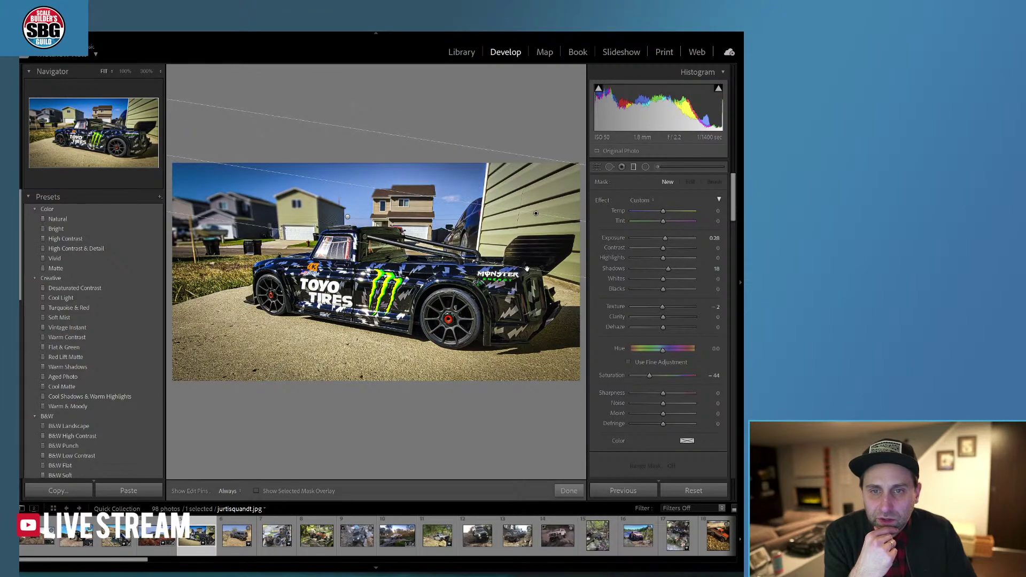
left_click_drag(656, 379, 632, 395)
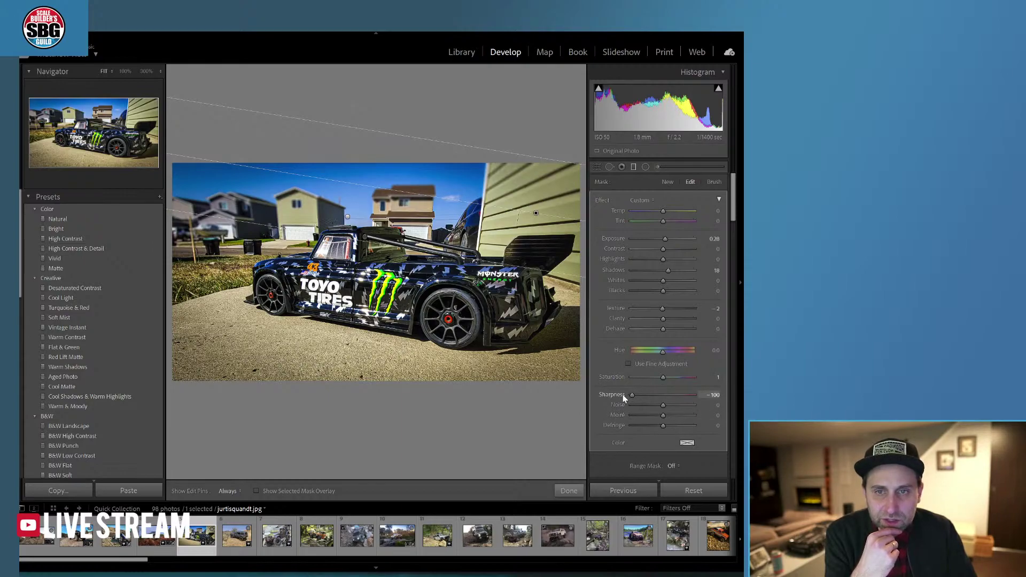
left_click_drag(536, 212, 549, 241)
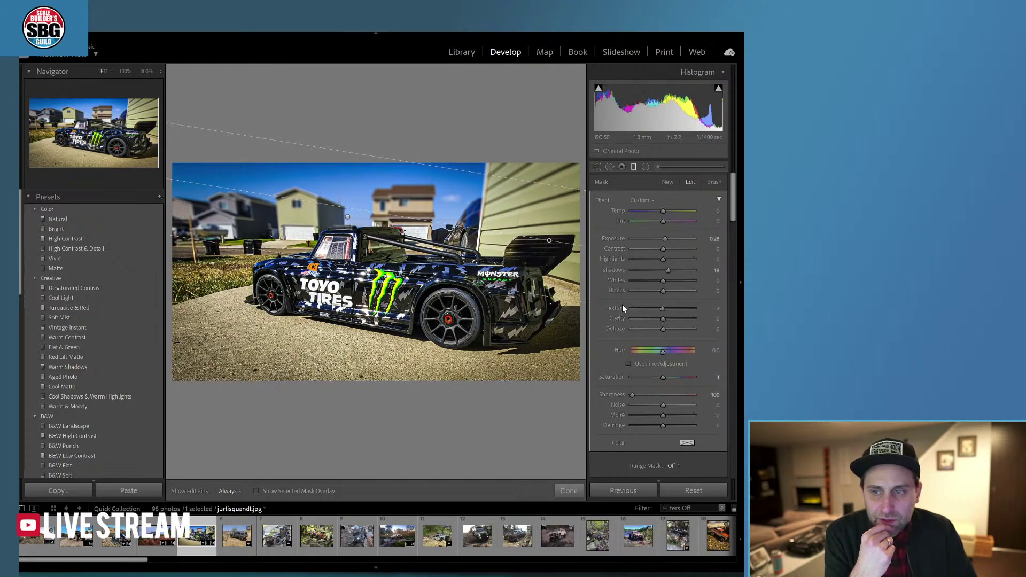
left_click(568, 491)
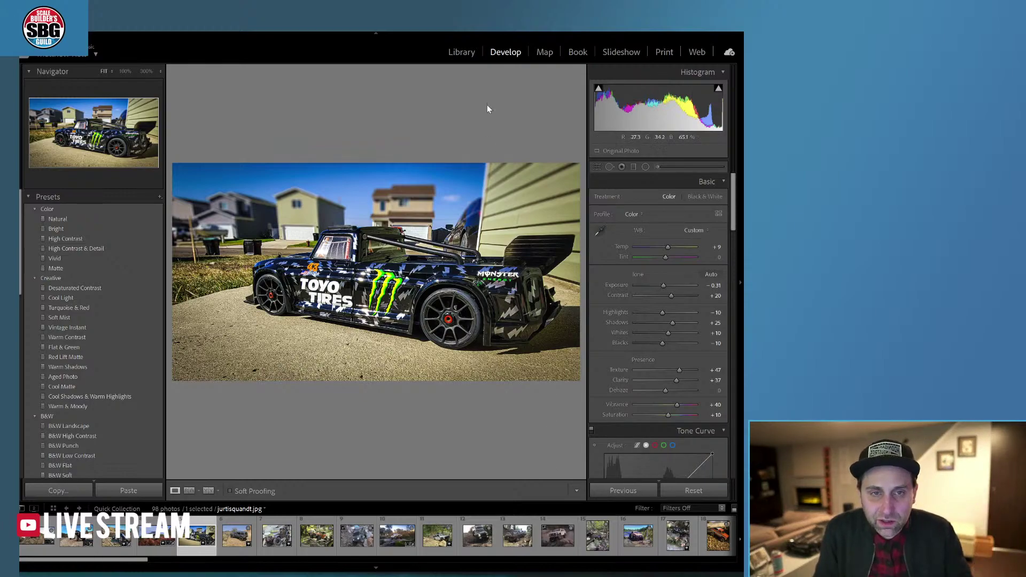
Add a slanted graduated filter rising from below the photo over the concrete, with saturation 3 and sharpness -90
left_click(634, 167)
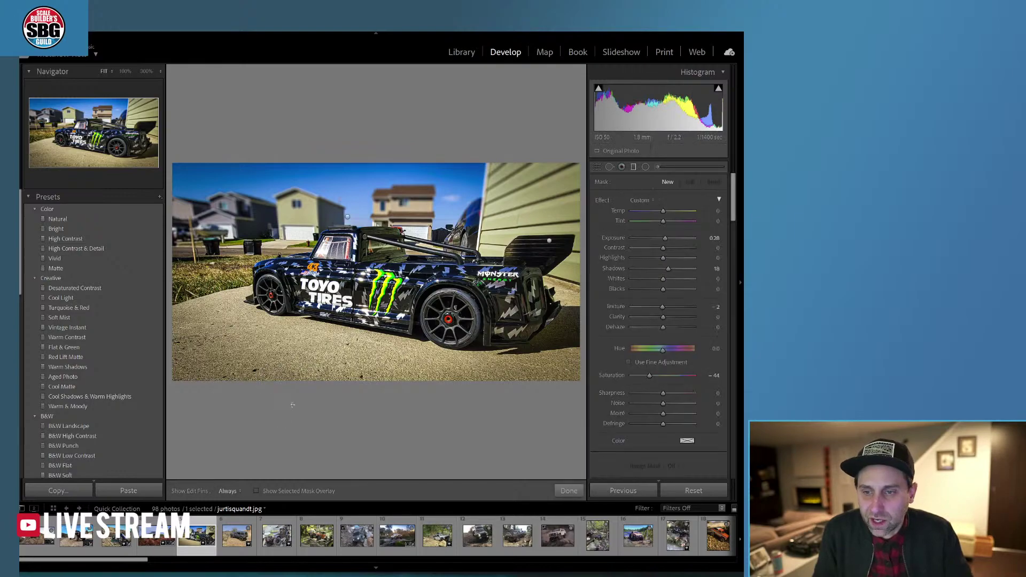
left_click_drag(290, 404, 321, 255)
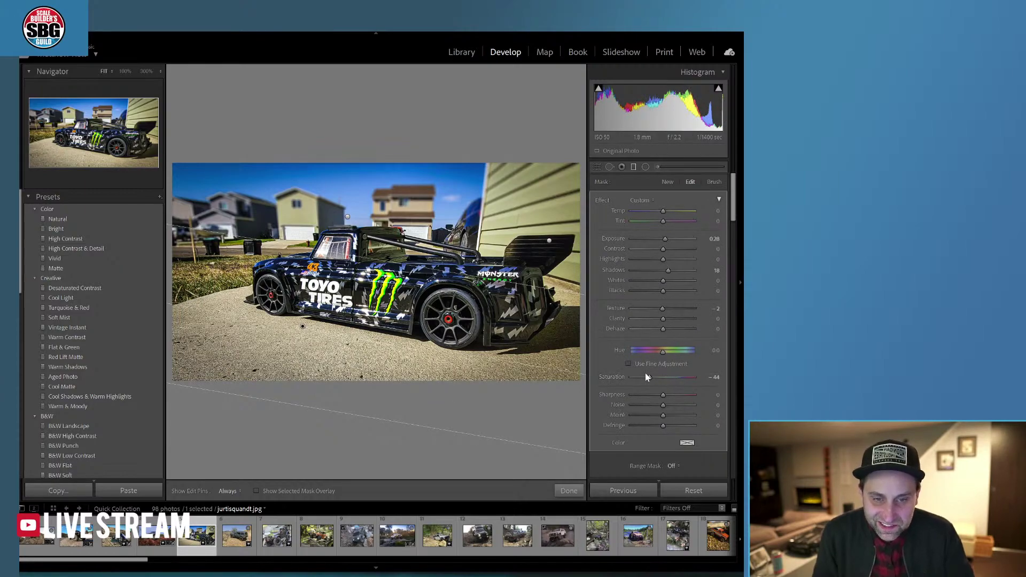
left_click_drag(650, 377, 635, 397)
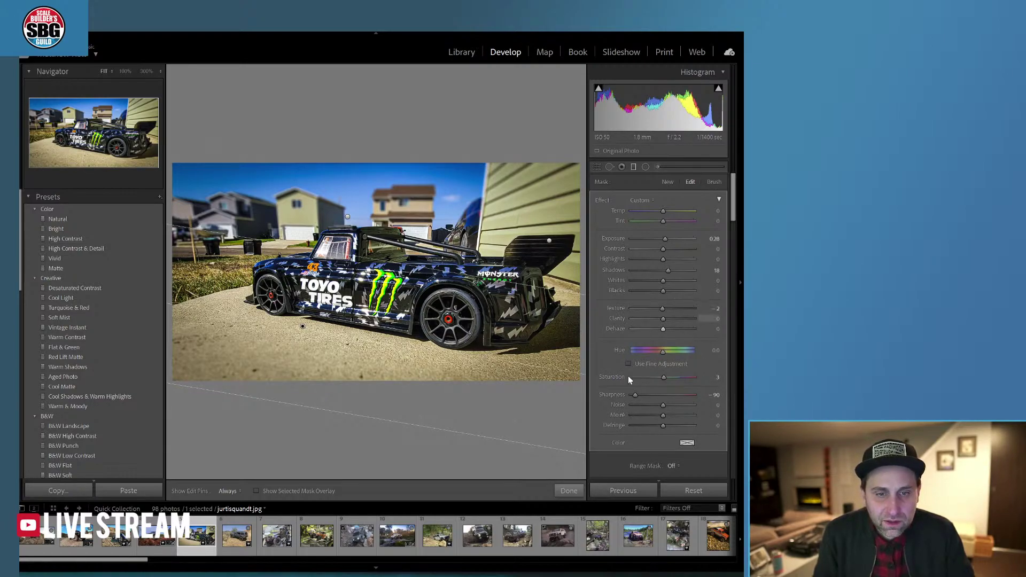
Move the concrete's graduated filter upward toward the truck and close the graduated filter tool
left_click_drag(303, 326, 315, 309)
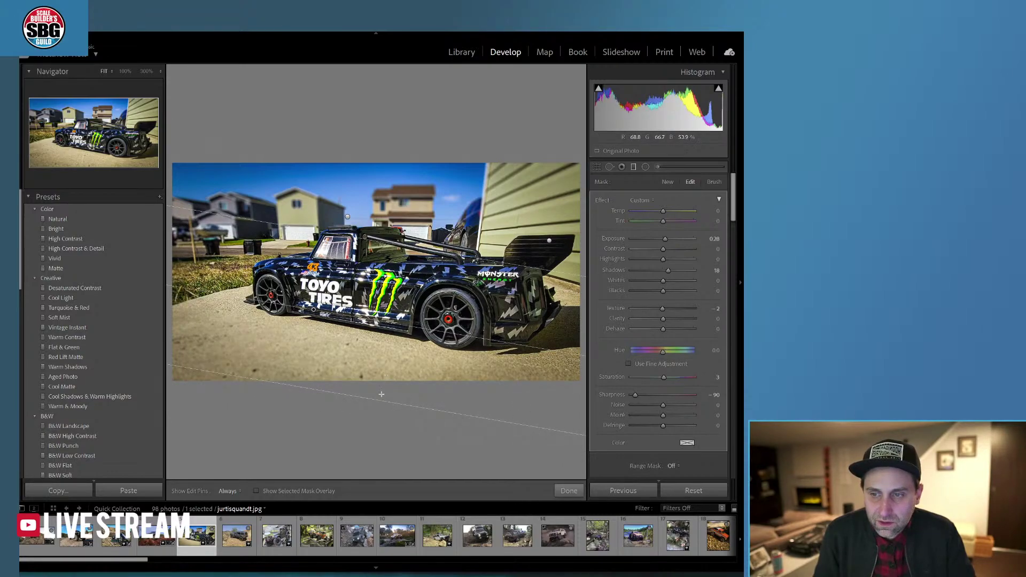
left_click(568, 490)
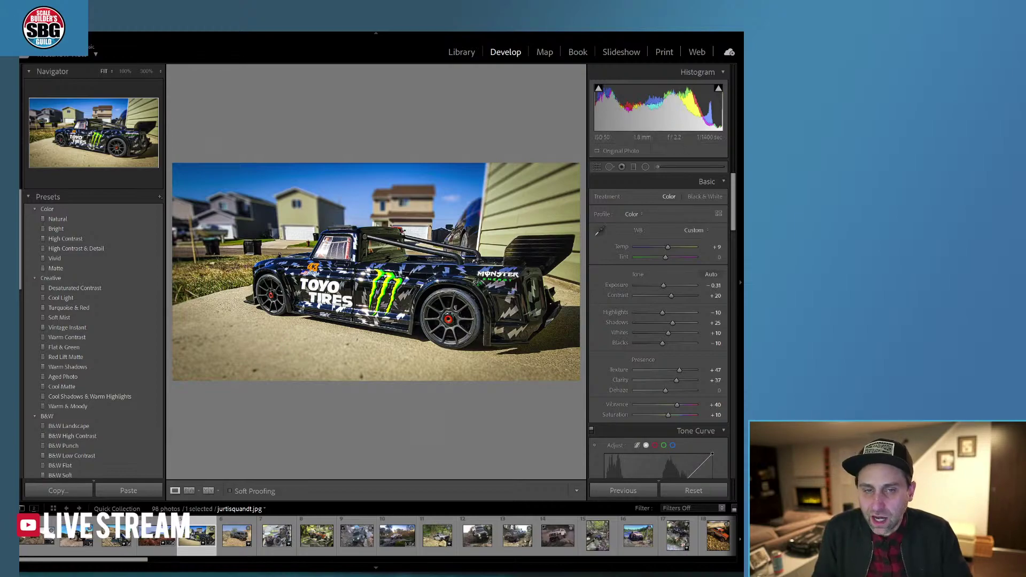
Heal the dark bin in the background ahead of the truck with a size 75 brush, moving the sample source beside it
left_click(610, 167)
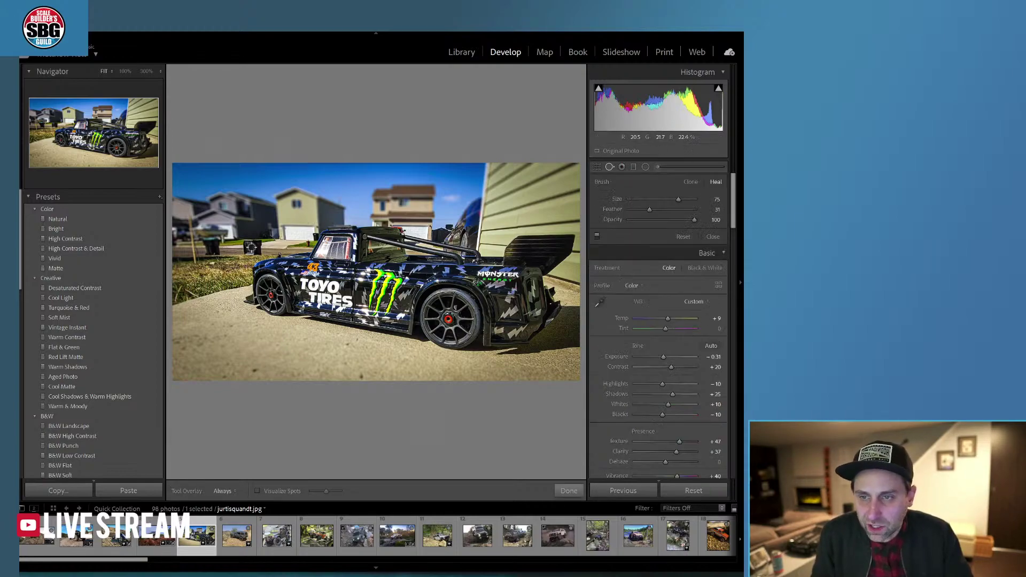
left_click_drag(246, 243, 254, 249)
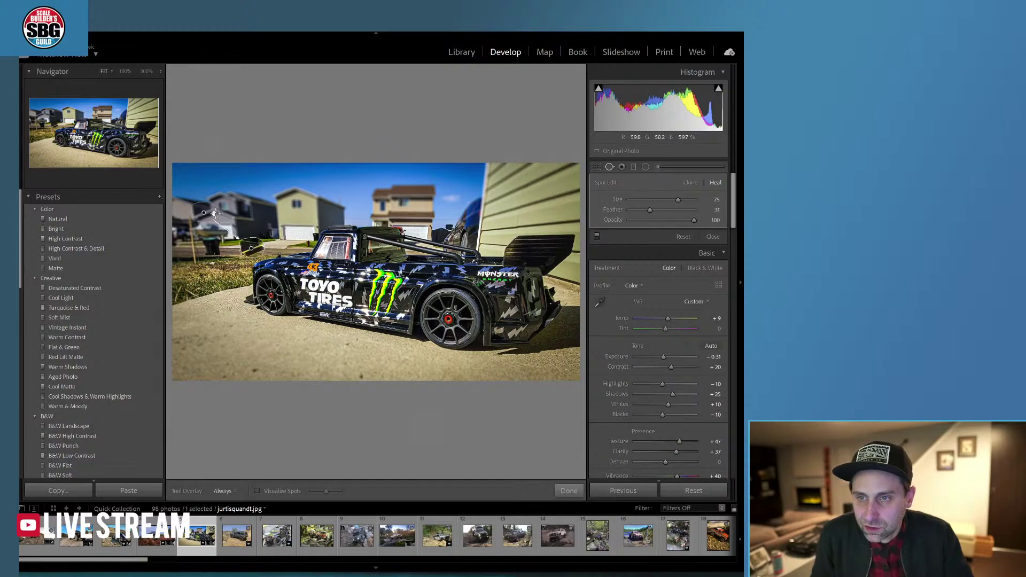
mouse_move(208, 210)
left_mouse_down()
mouse_move(207, 248)
mouse_move(217, 257)
mouse_move(251, 247)
mouse_move(234, 245)
left_mouse_up()
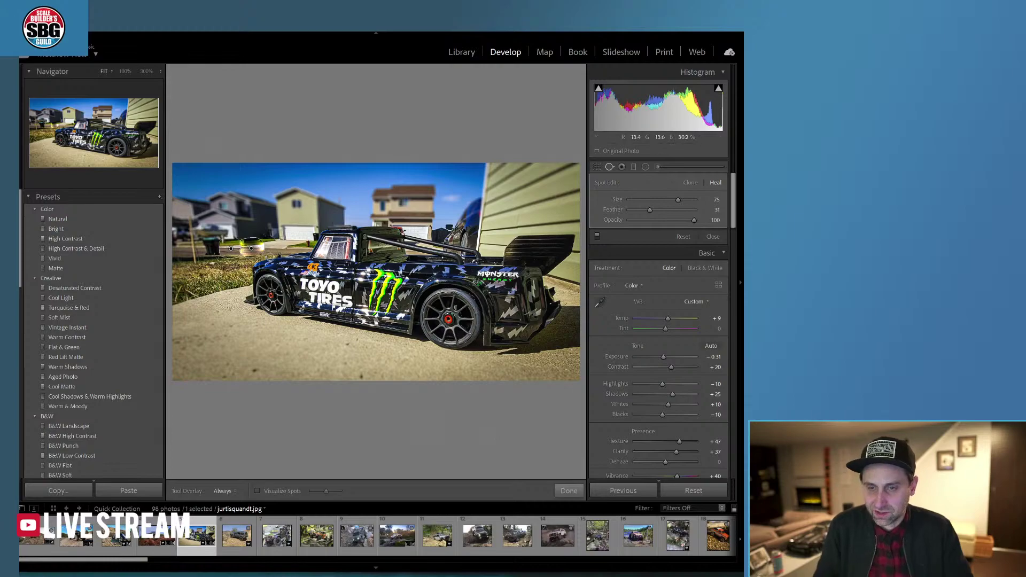
left_click(571, 491)
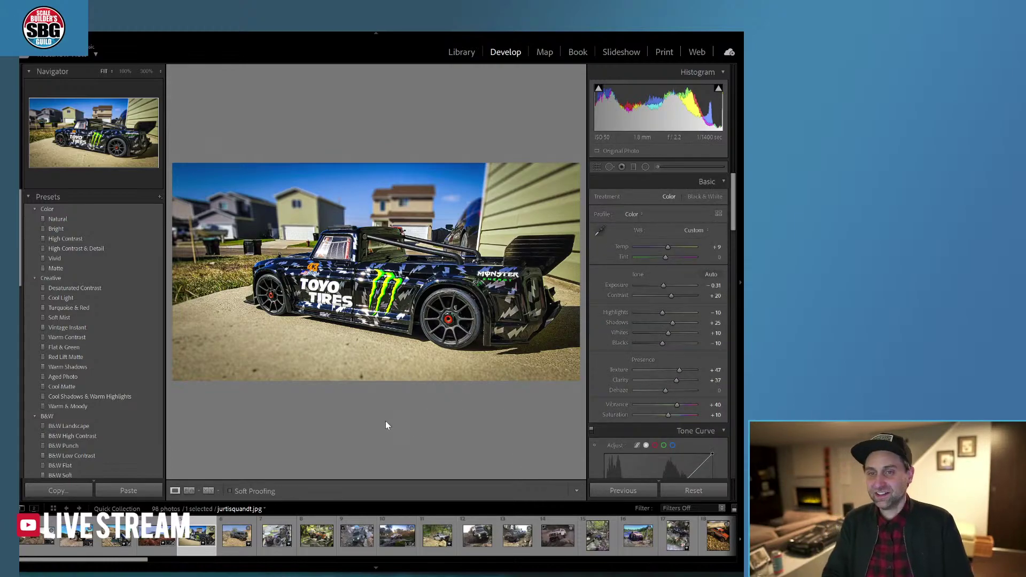
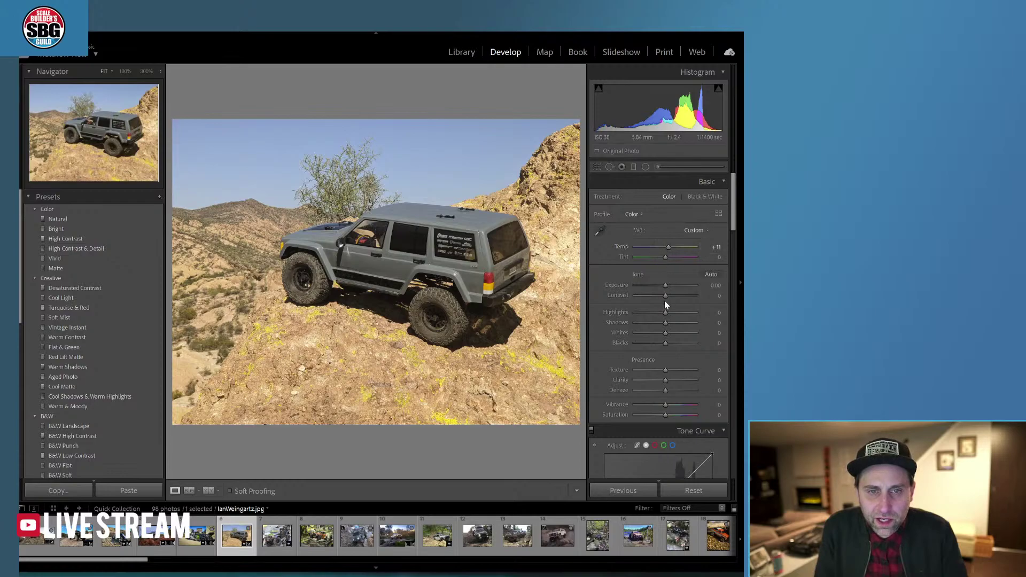
Set the Jeep photo's color saturation to yellow -42, orange +23 and red +14
scroll(665, 300, "down", 10)
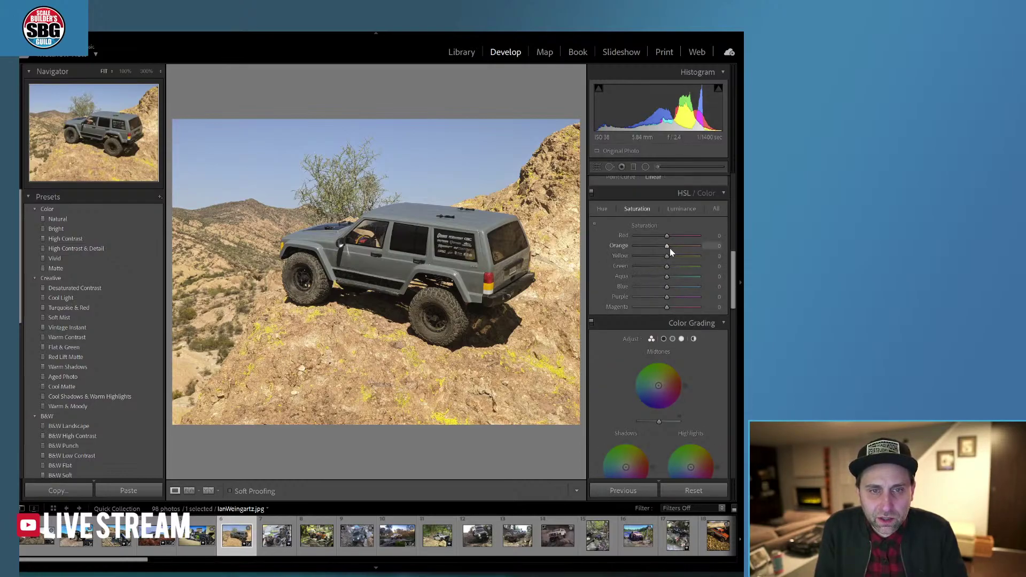
left_click_drag(667, 256, 655, 255)
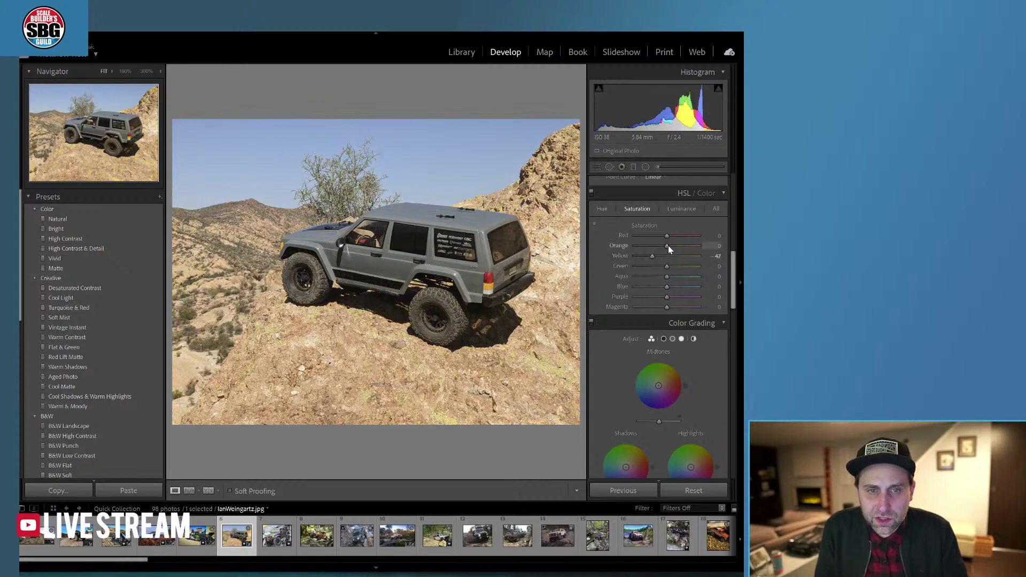
mouse_move(668, 246)
left_mouse_down()
mouse_move(683, 246)
mouse_move(672, 236)
left_mouse_up()
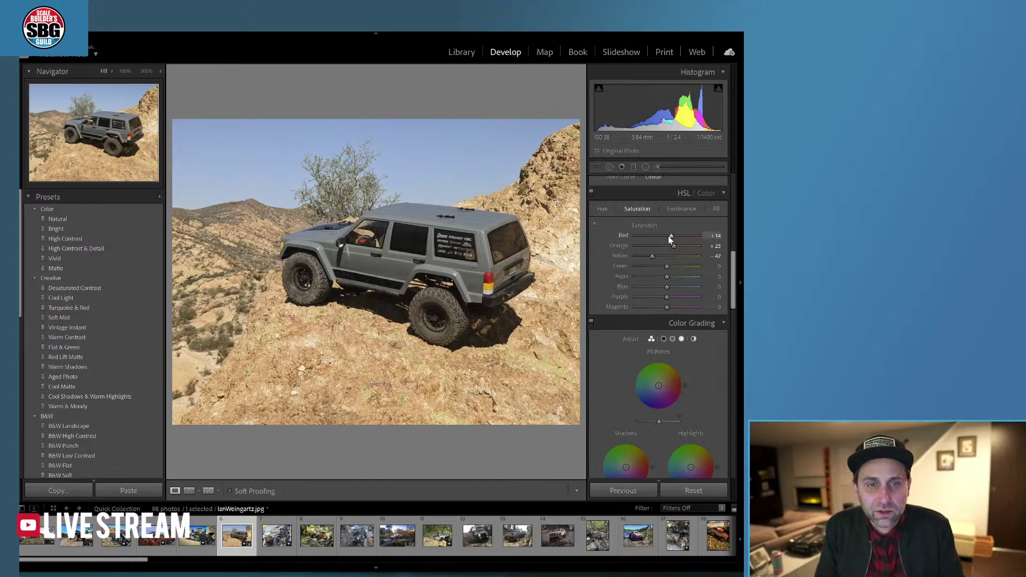
Shift the Jeep photo's hues to yellow -24 and orange -33 to redden the rocks
left_click(602, 208)
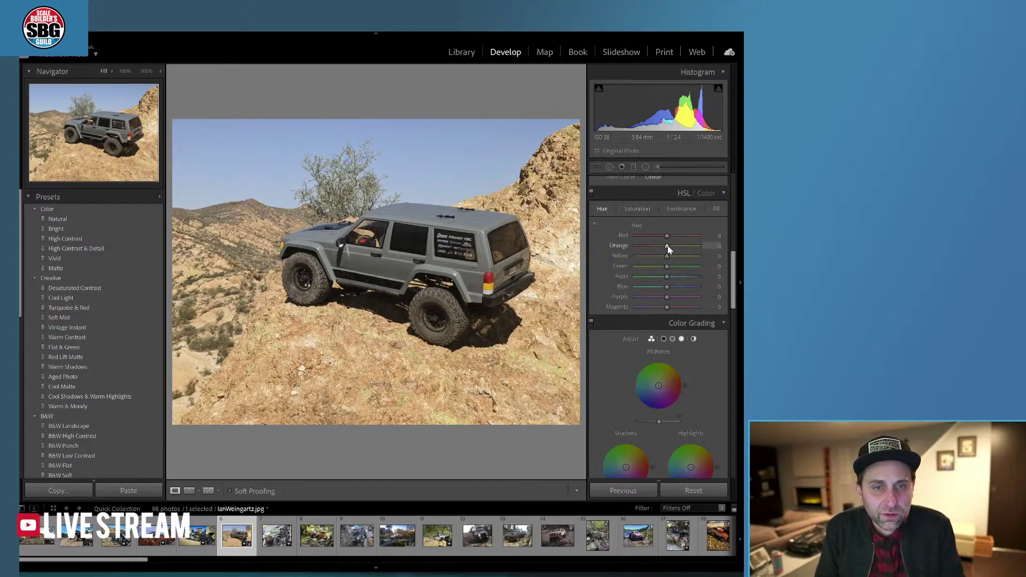
left_click_drag(666, 258, 660, 260)
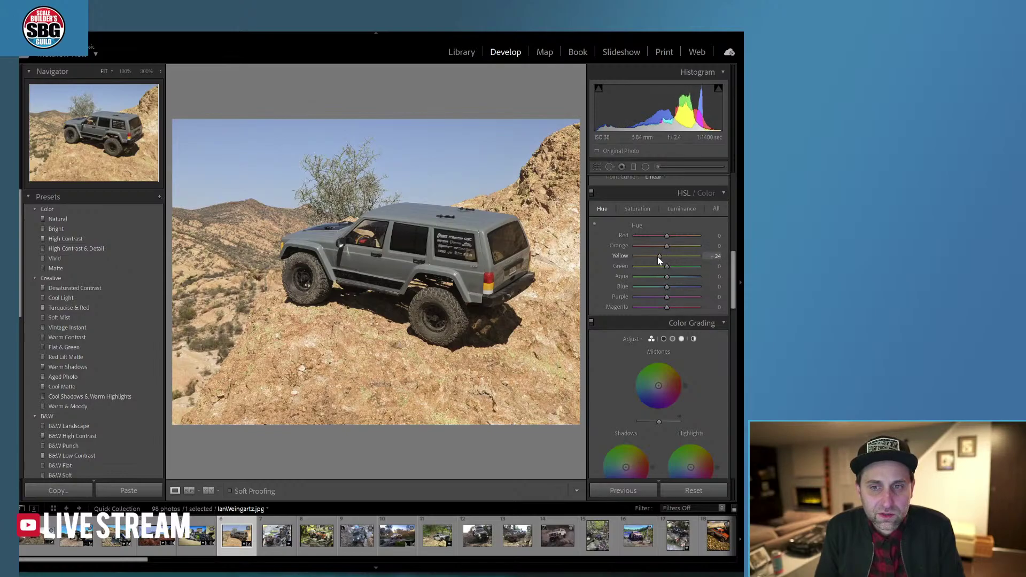
left_click(658, 246)
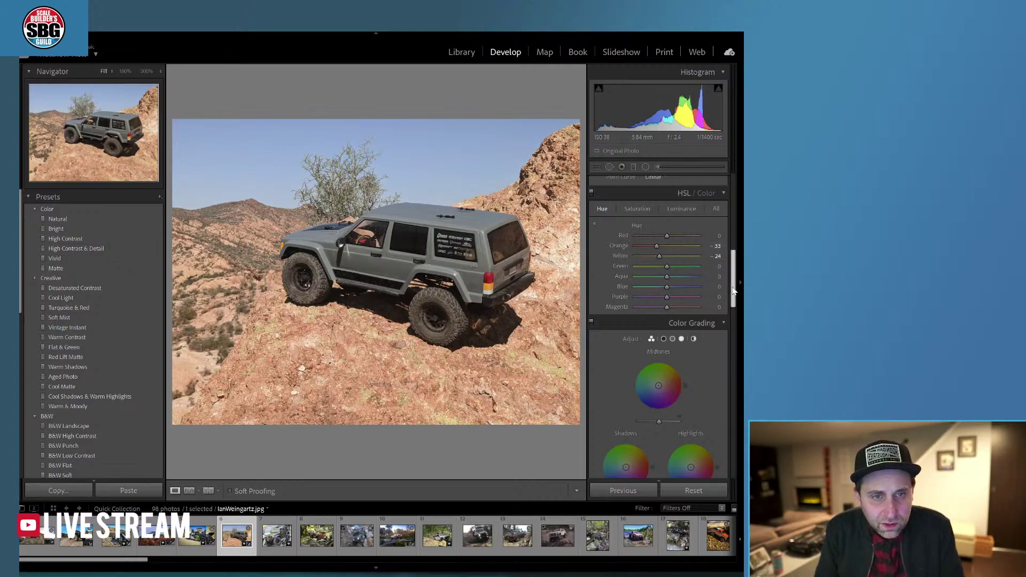
Set the Jeep photo's texture to +89, clarity to +59 and shadows to +27
left_click_drag(734, 290, 734, 214)
left_click_drag(669, 370, 677, 371)
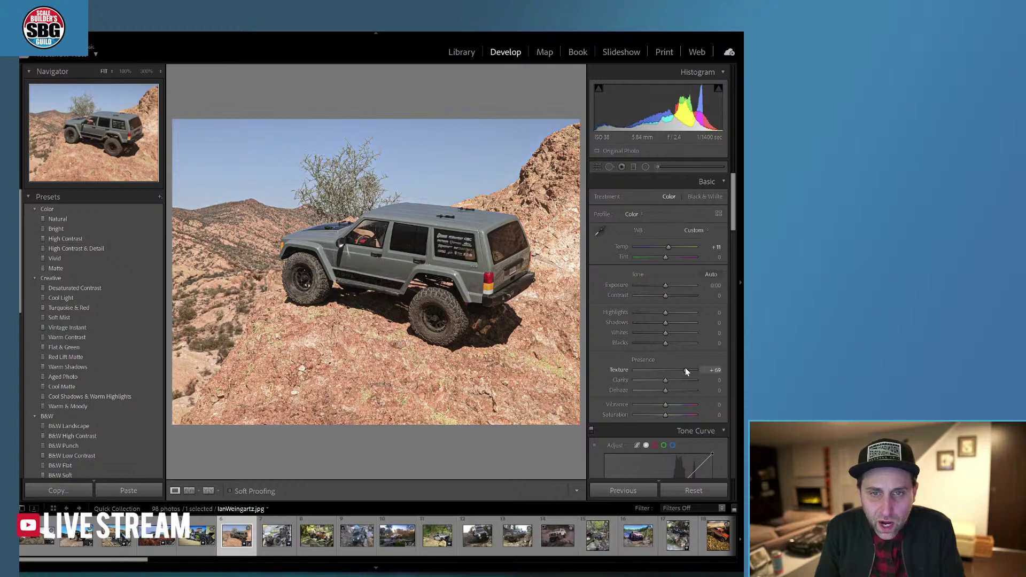
left_click_drag(687, 371, 690, 371)
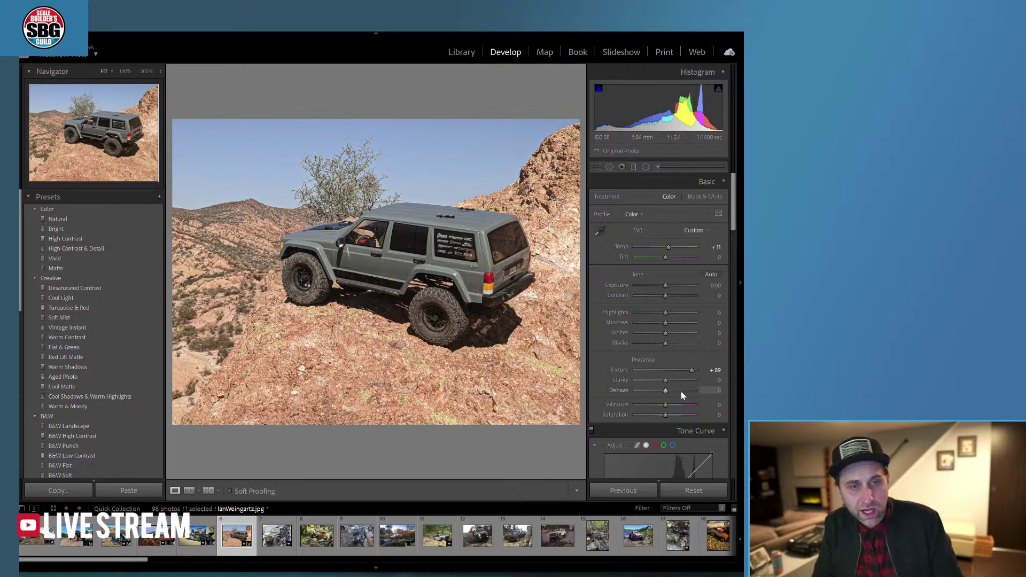
left_click(670, 380)
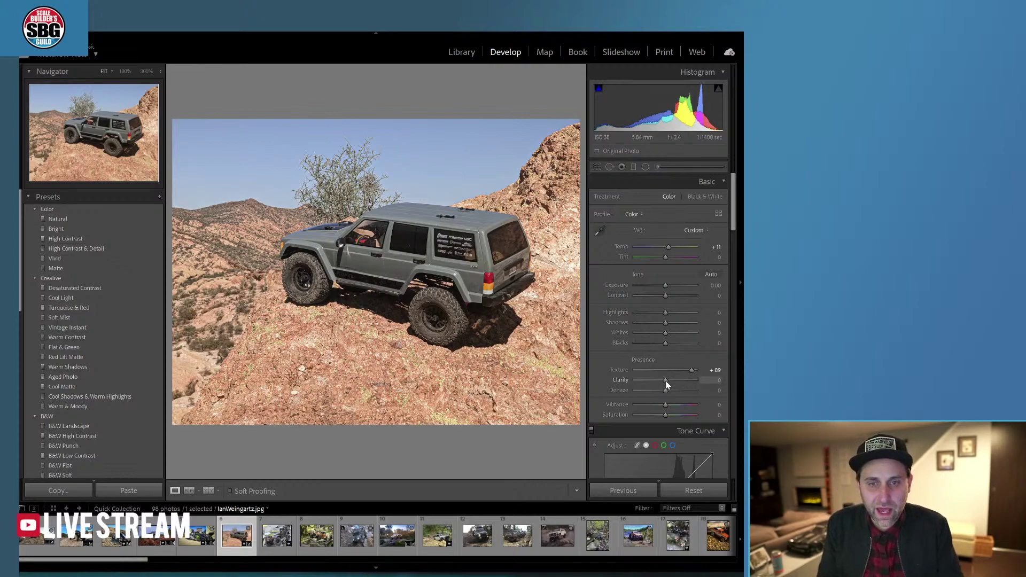
left_click_drag(670, 384, 680, 383)
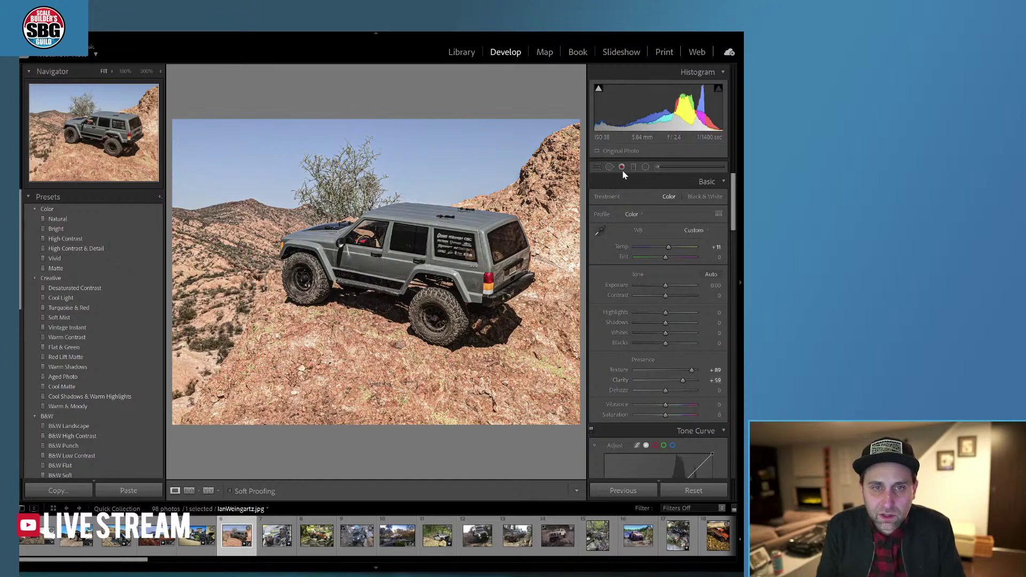
left_click_drag(666, 323, 672, 323)
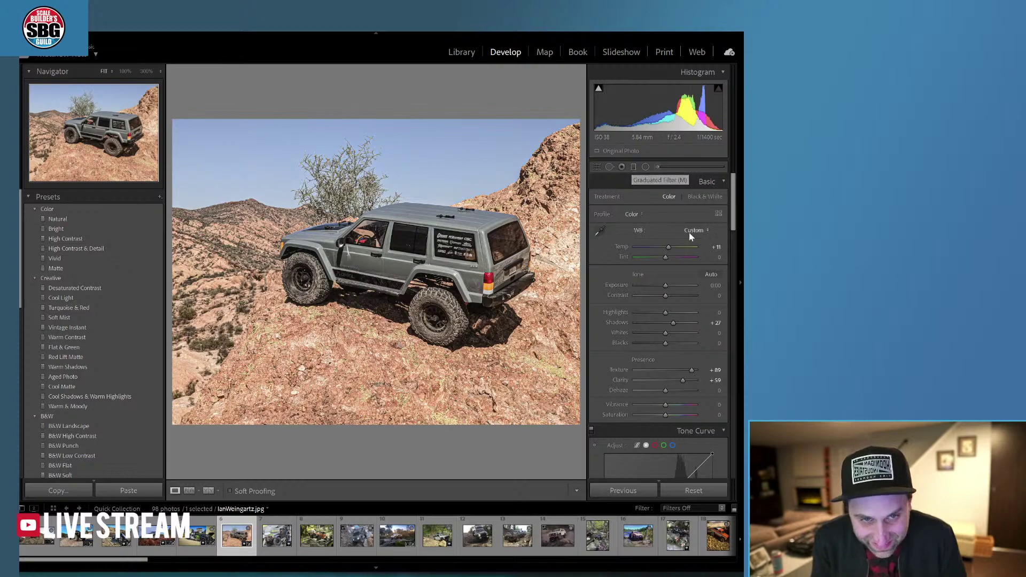
Shift the Jeep photo's blue hue to +40 and apply the Medium vignetting preset
left_click_drag(733, 218, 734, 297)
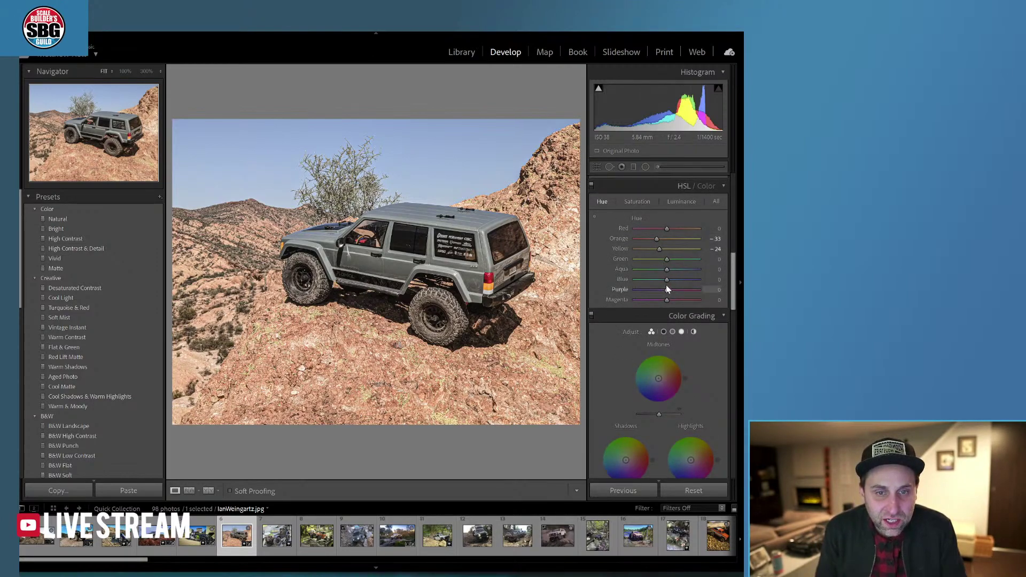
left_click_drag(665, 280, 679, 282)
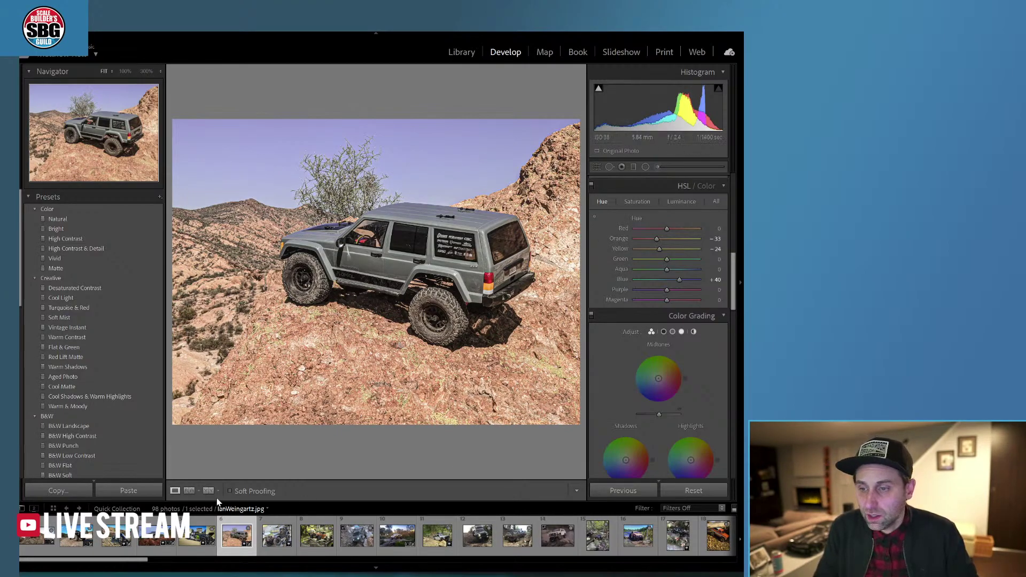
scroll(149, 441, "down", 5)
scroll(147, 438, "down", 10)
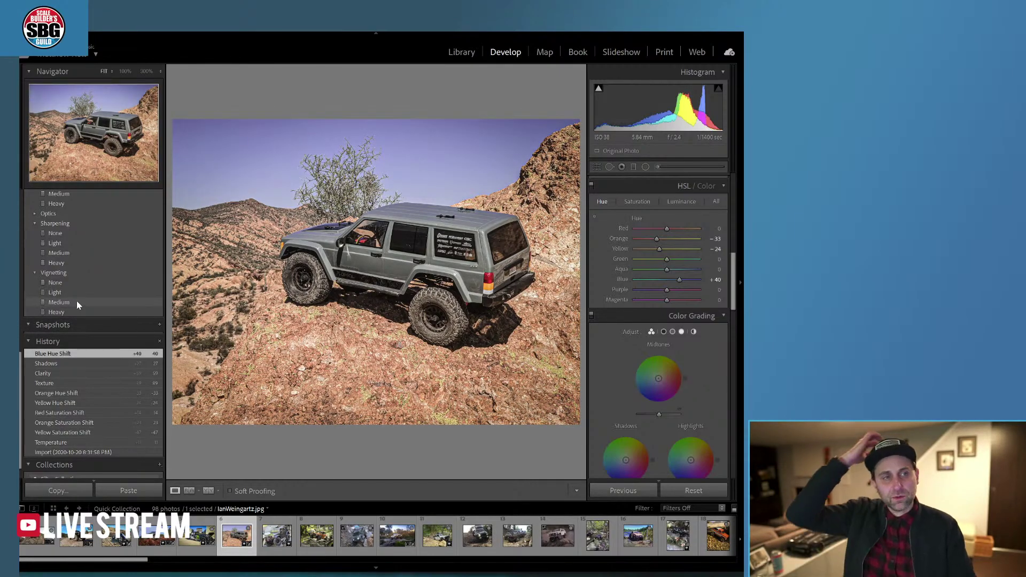
left_click(77, 302)
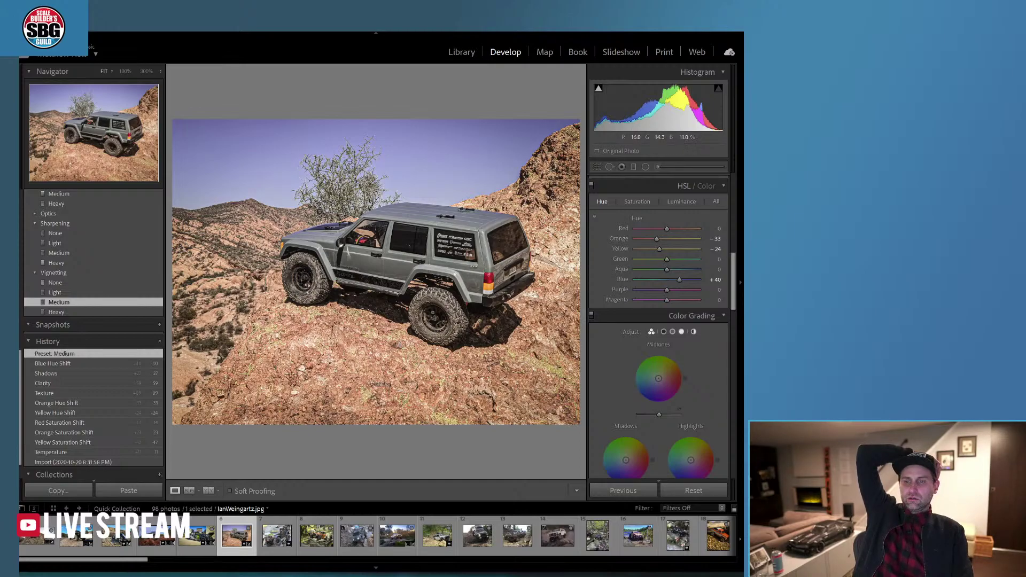
Raise the Jeep photo's shadows to +73, checking the detail on the rear side window at 100%
scroll(695, 303, "up", 5)
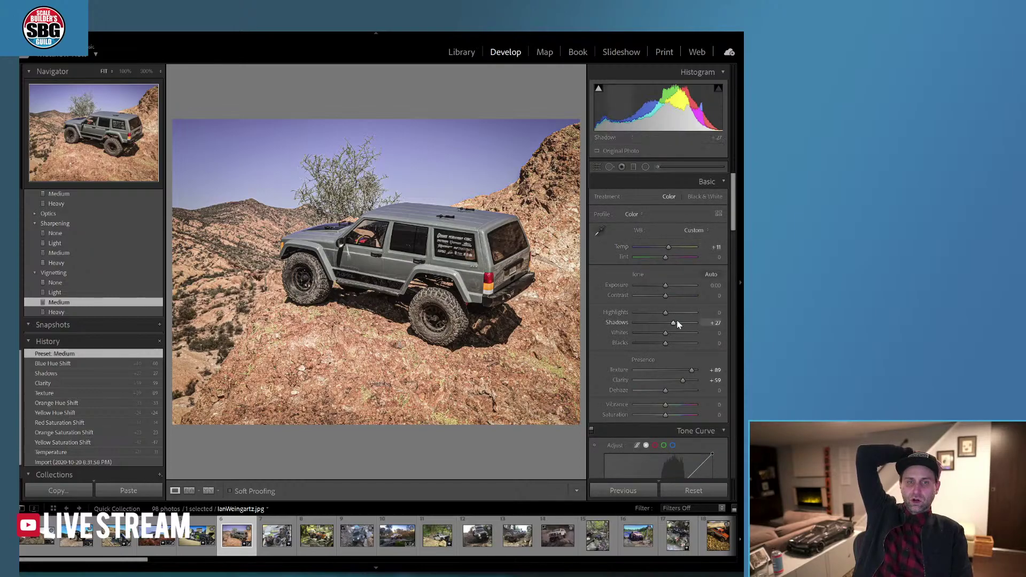
left_click_drag(673, 321, 685, 324)
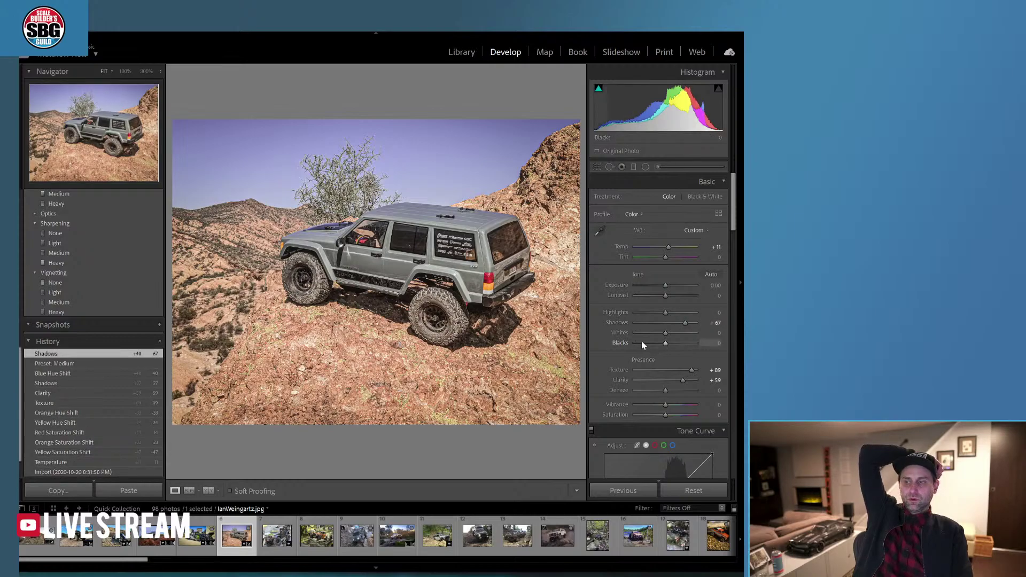
left_click(484, 273)
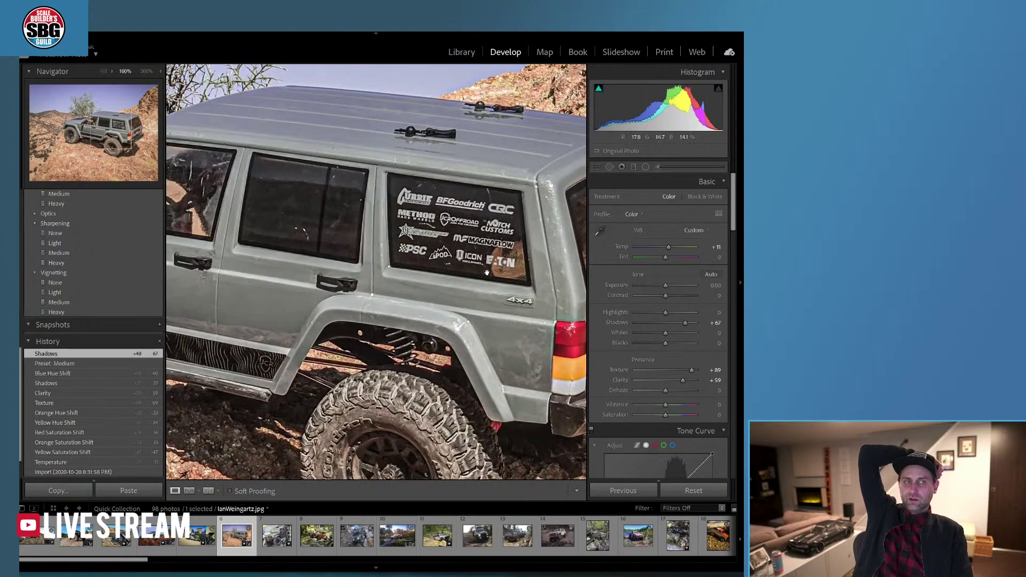
left_click(422, 249)
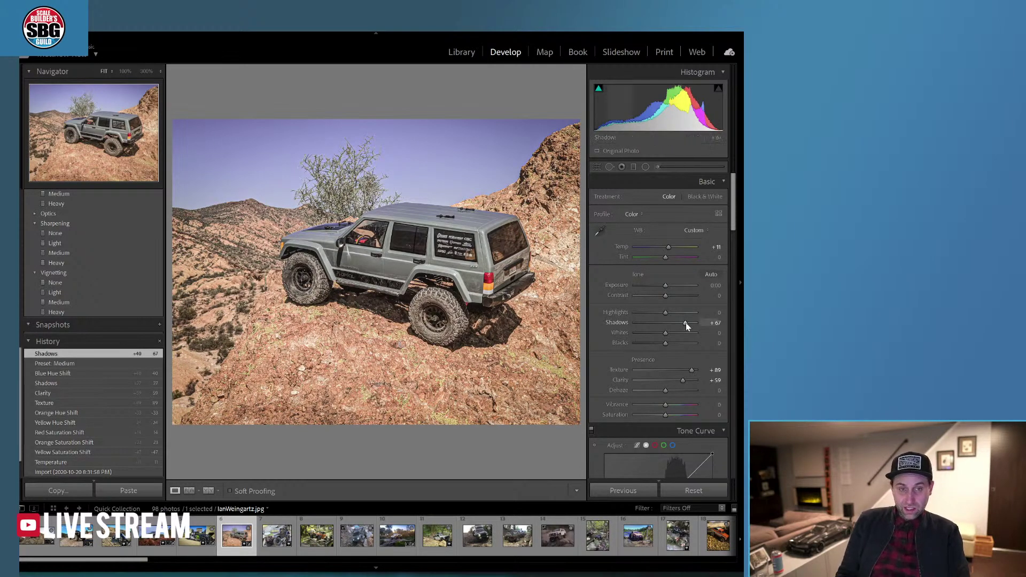
mouse_move(685, 322)
left_mouse_down()
mouse_move(656, 324)
mouse_move(688, 323)
left_mouse_up()
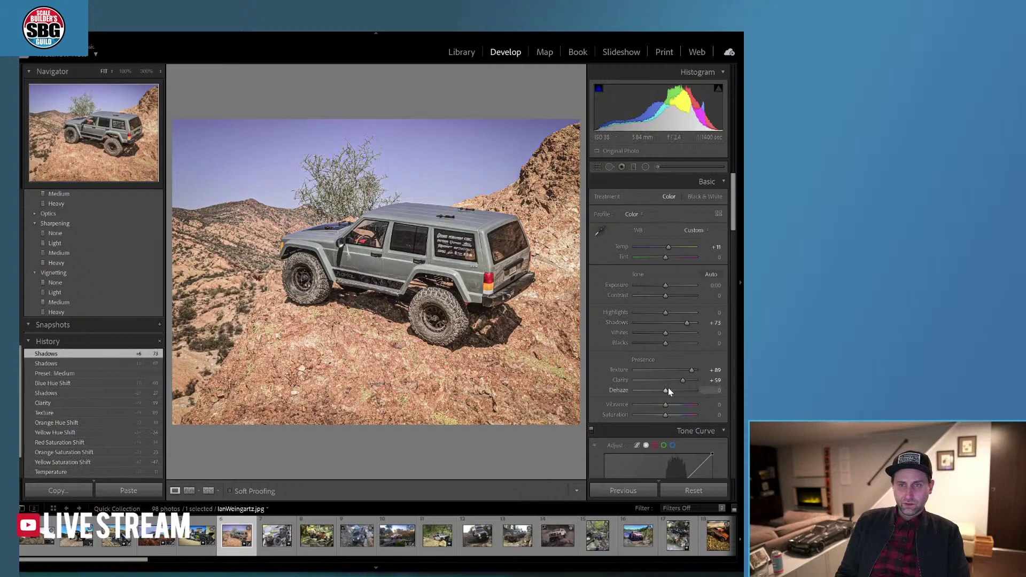
Darken the ground shadows beneath the Jeep and behind its rear wheel with a size 6.0 adjustment brush at exposure -2.19
left_click(658, 166)
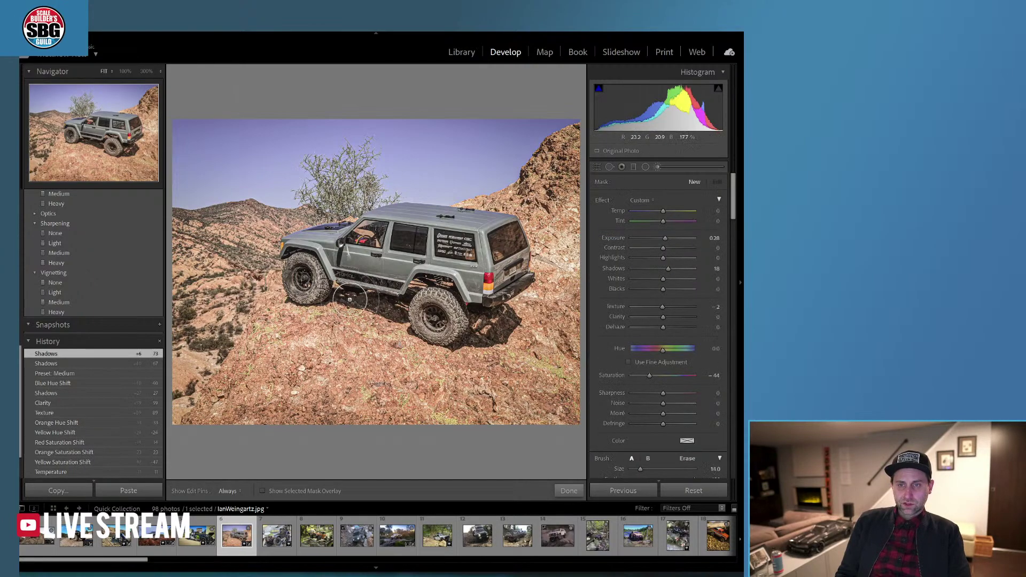
scroll(350, 299, "down", 4)
key("h")
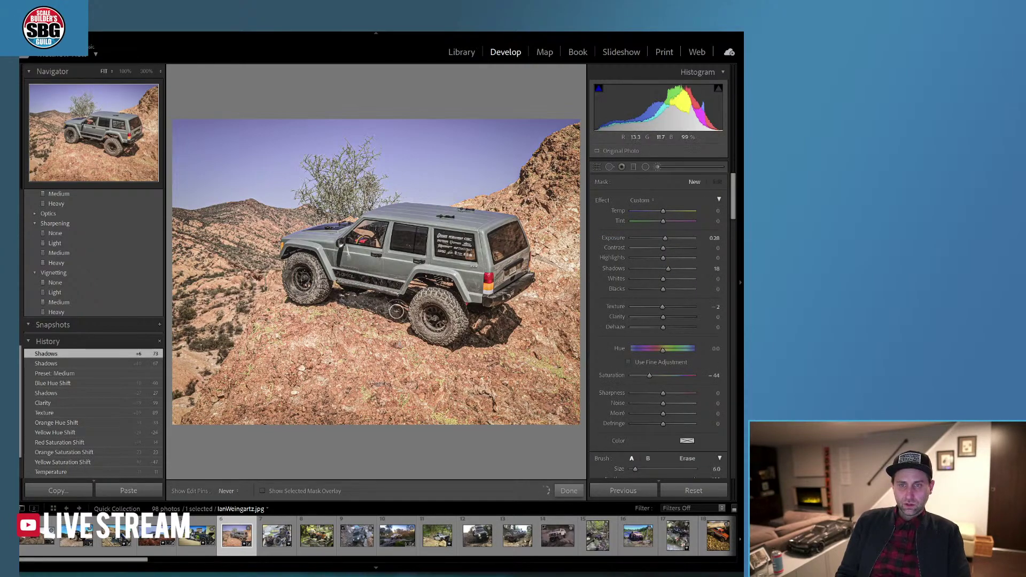
left_click_drag(500, 332, 505, 315)
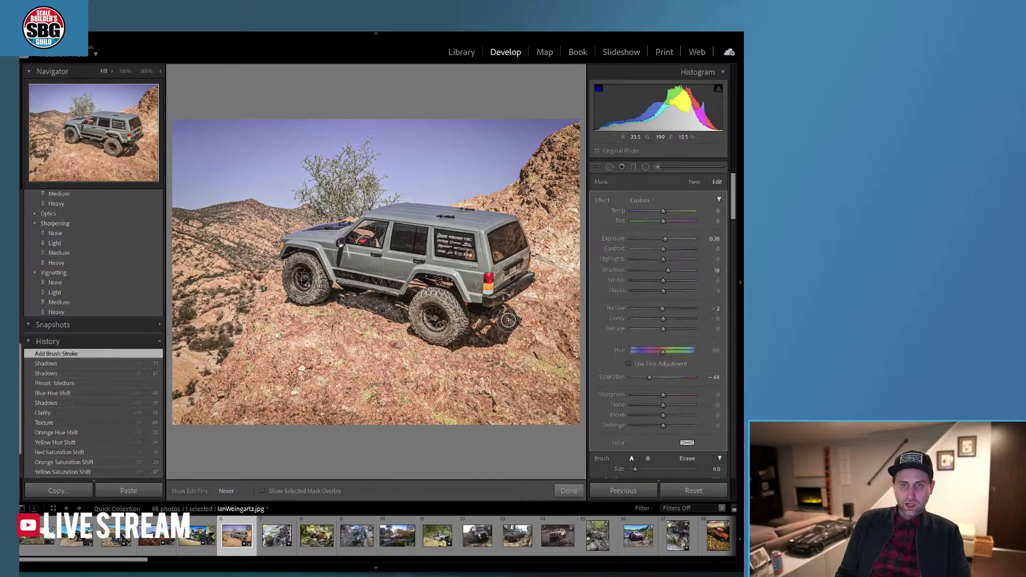
left_click(473, 337)
key("h")
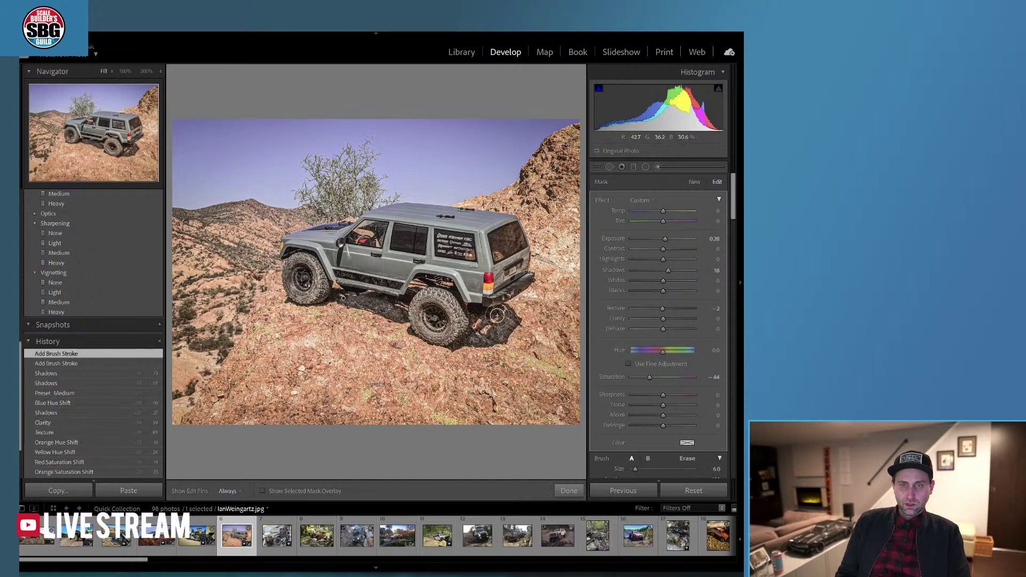
left_click_drag(668, 239, 650, 239)
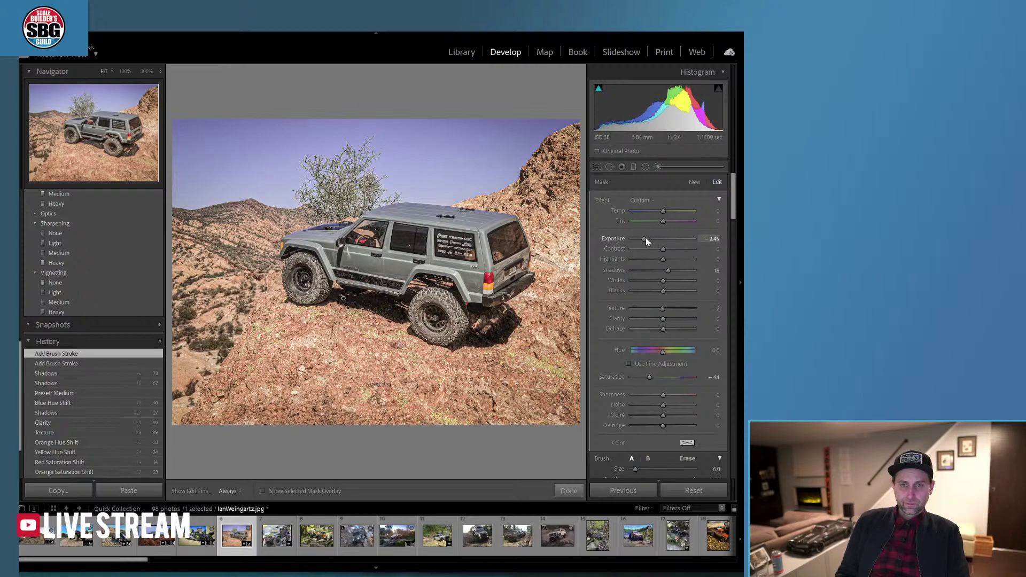
left_click_drag(645, 237, 648, 239)
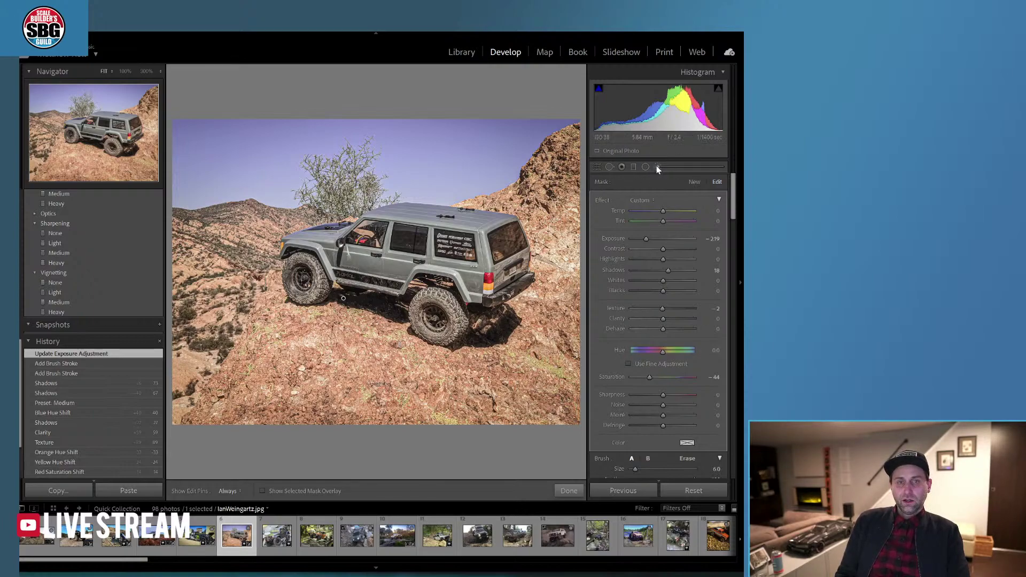
Heal the bright ground patch behind the Jeep's rear wheel with a size 75 spot removal stroke, sampling from the adjacent dark shadow
left_click(609, 166)
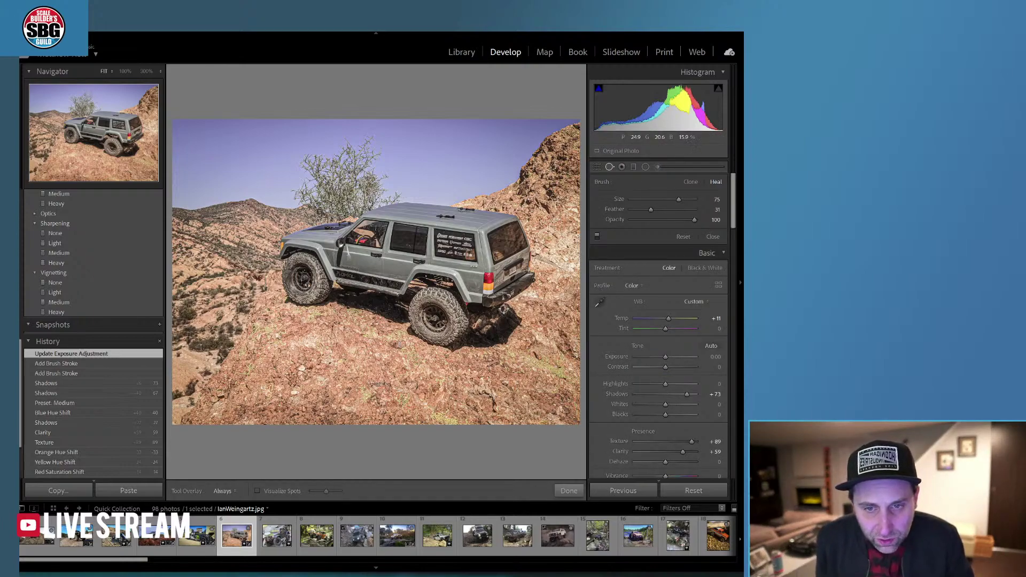
left_click_drag(504, 308, 483, 335)
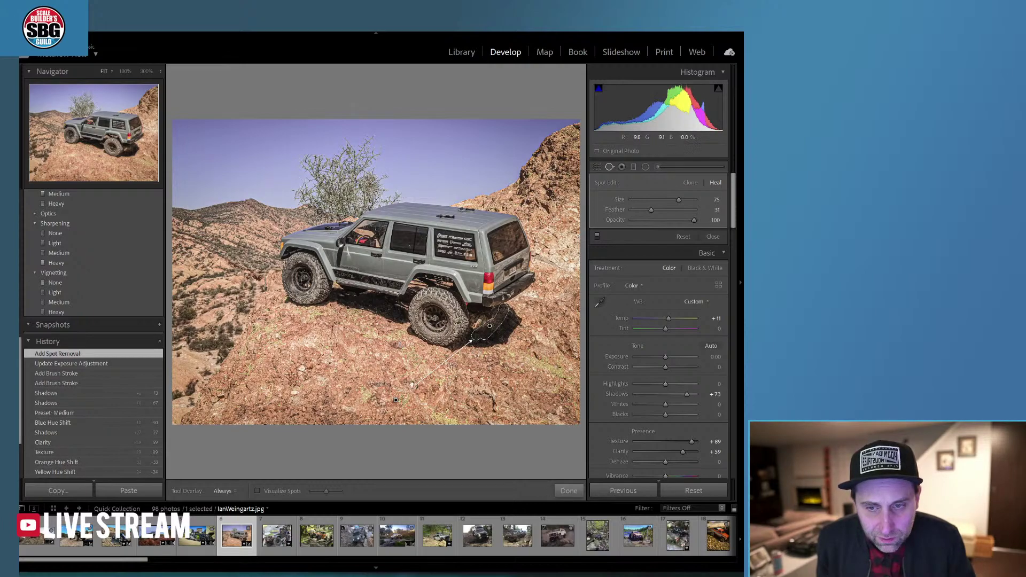
mouse_move(481, 342)
left_mouse_down()
mouse_move(497, 320)
mouse_move(489, 344)
mouse_move(510, 330)
left_mouse_up()
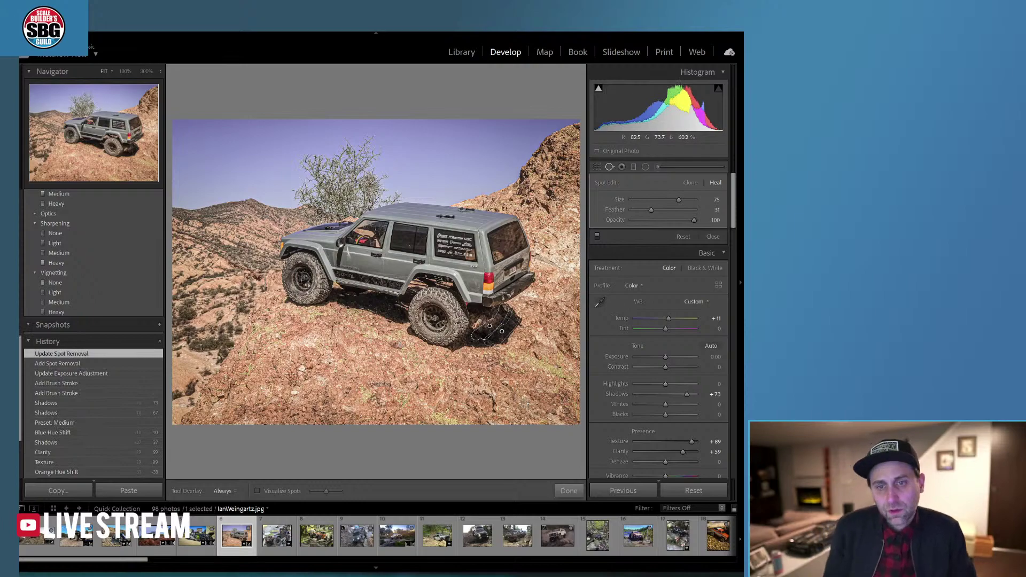
key("q")
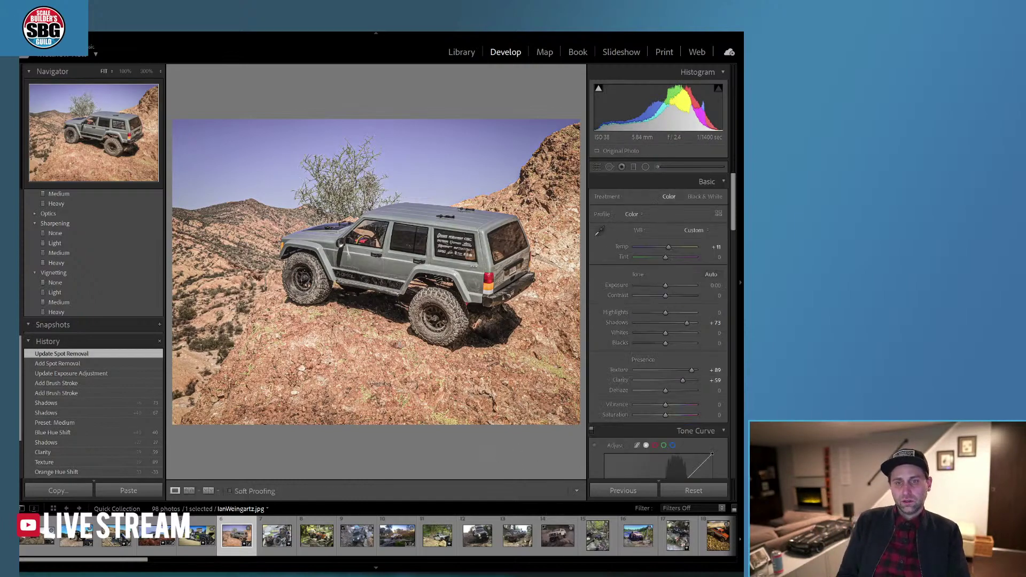
Reposition the heal source behind the Jeep's rear wheel, and heal another patch in the same shadow with shadow texture
left_click(610, 167)
left_click(514, 321)
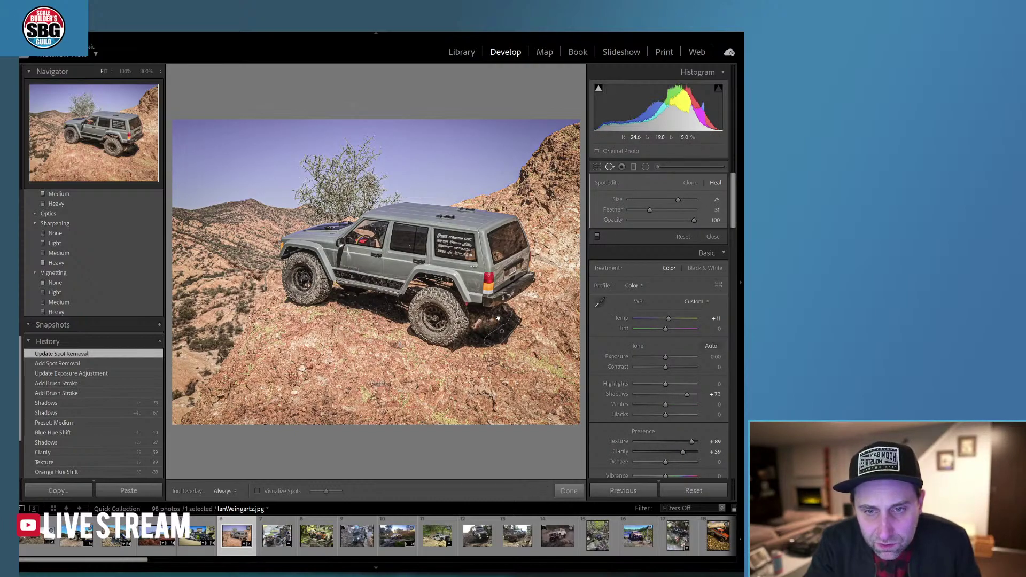
mouse_move(497, 318)
left_mouse_down()
mouse_move(474, 323)
mouse_move(496, 323)
left_mouse_up()
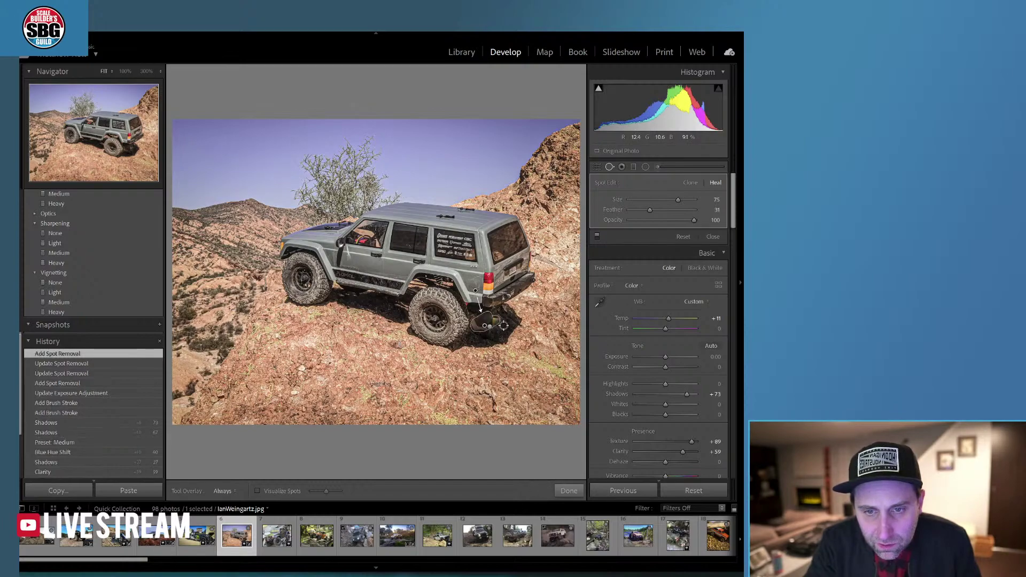
mouse_move(474, 286)
left_mouse_down()
mouse_move(375, 299)
mouse_move(501, 323)
left_mouse_up()
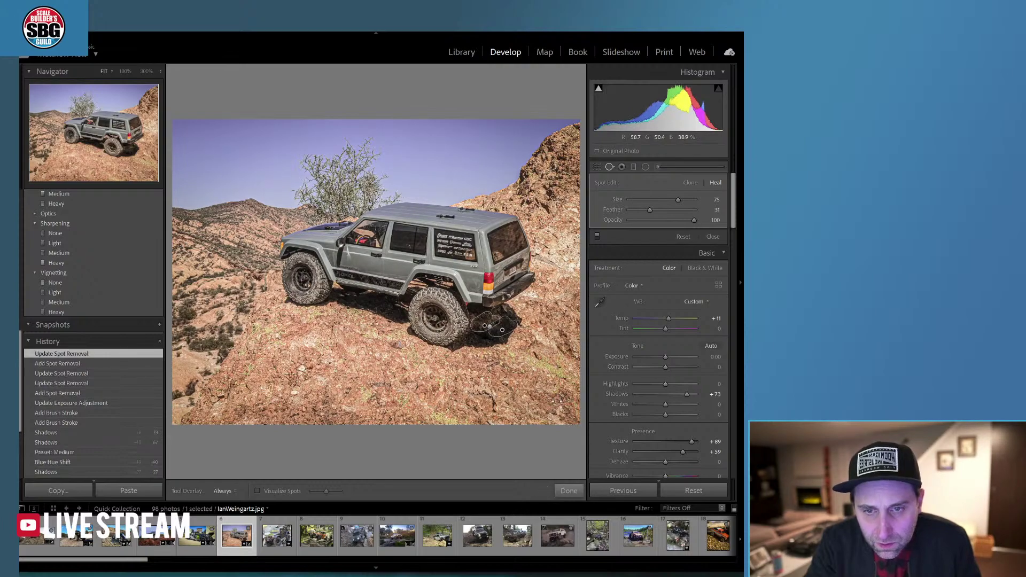
left_click(573, 490)
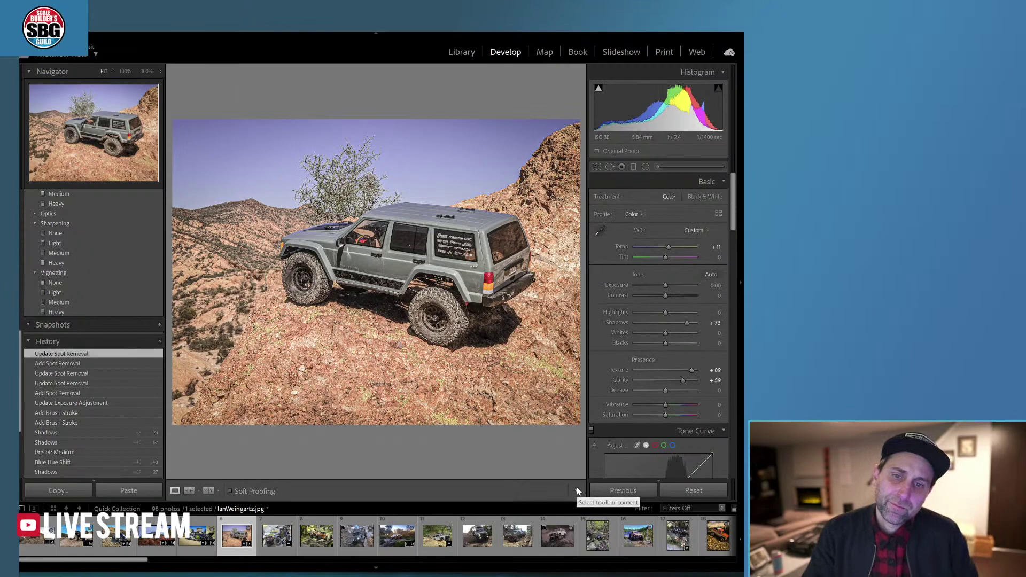
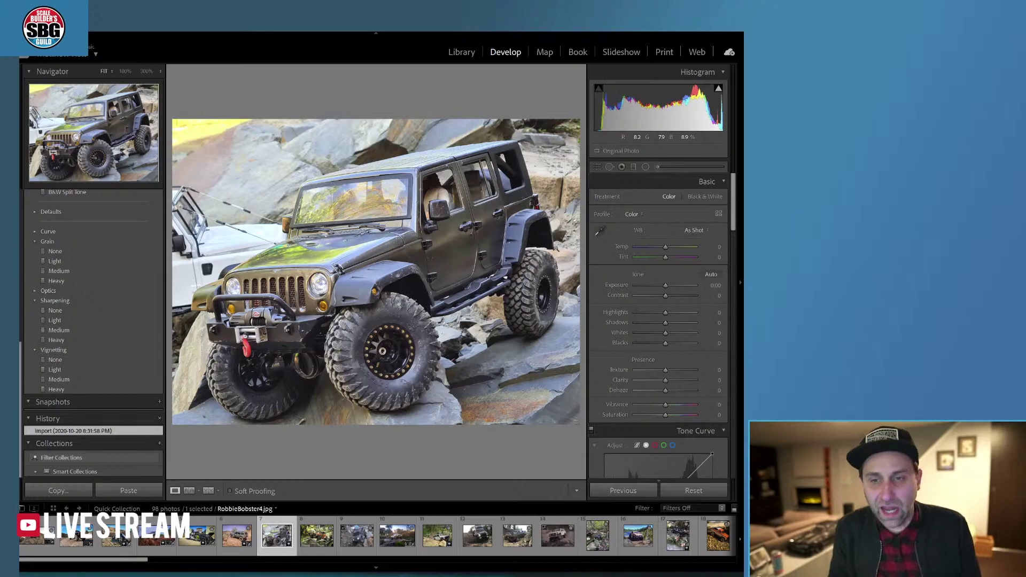
Set the dark Jeep photo's temperature to -17 and saturation to red +23, orange +45, yellow +45, green -72, aqua +63 and blue +33
left_click_drag(665, 247, 659, 248)
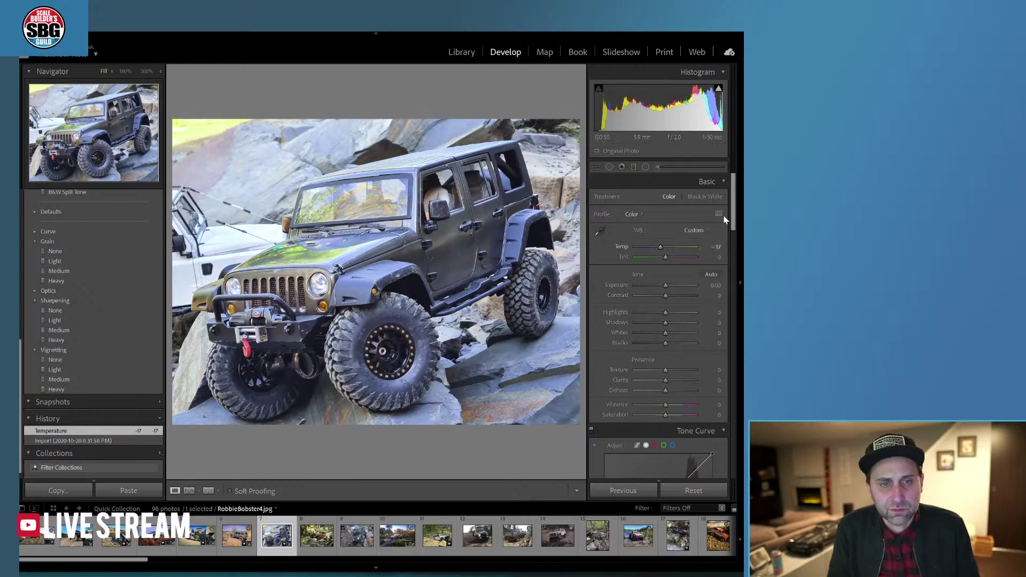
left_click_drag(734, 219, 742, 295)
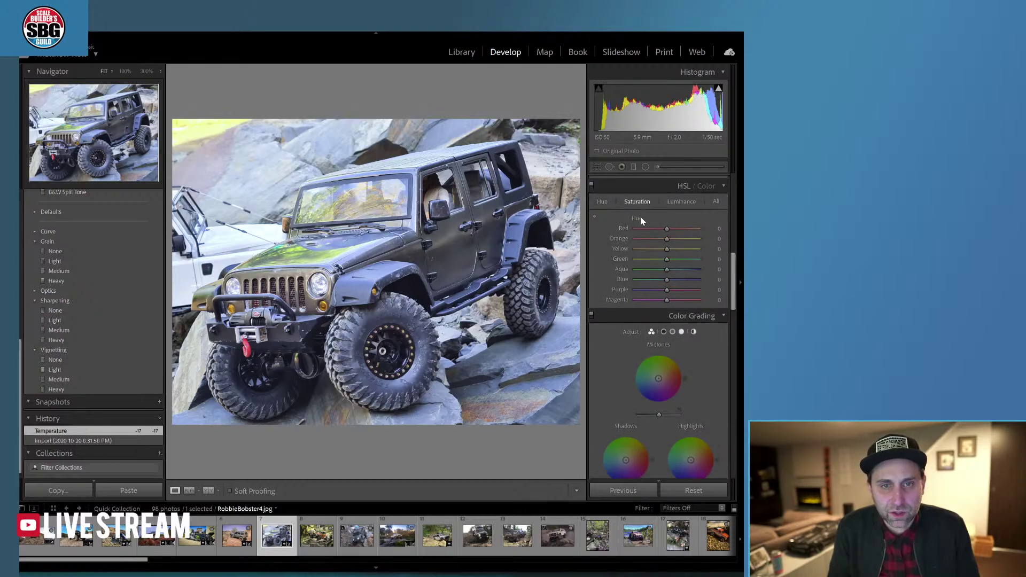
left_click_drag(661, 259, 673, 233)
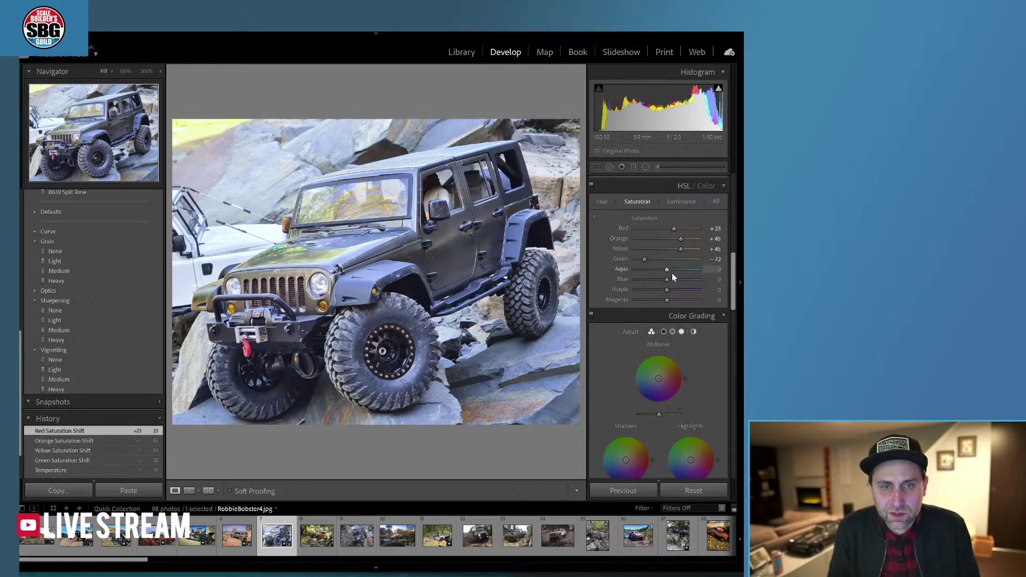
left_click_drag(687, 273, 678, 280)
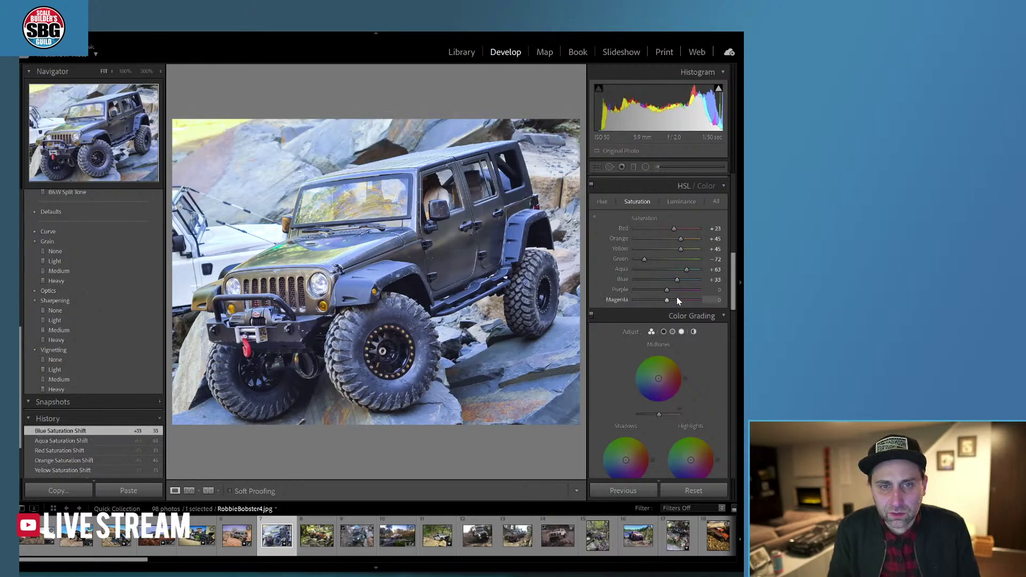
Adjust the dark Jeep photo's green luminance and shift its green hue to -36
left_click(679, 202)
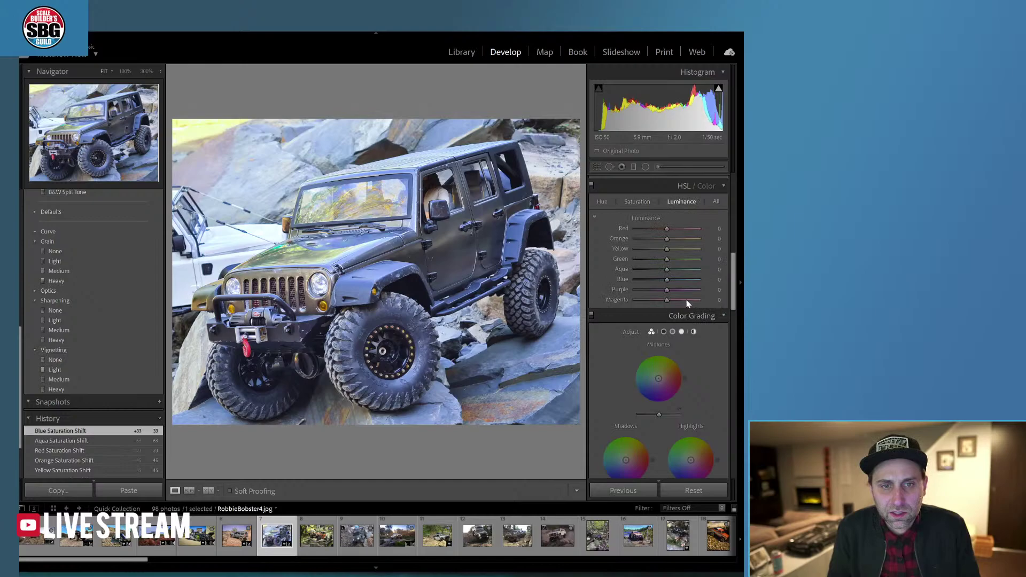
mouse_move(667, 259)
left_mouse_down()
mouse_move(643, 262)
mouse_move(682, 269)
mouse_move(640, 260)
mouse_move(655, 263)
left_mouse_up()
left_click(602, 202)
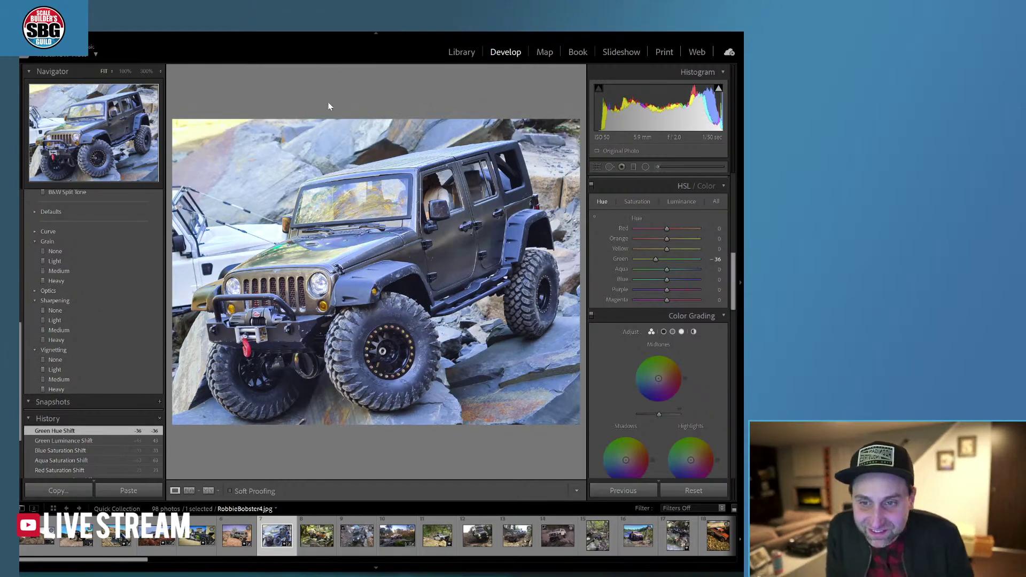
Apply the Medium vignetting preset to the dark Jeep photo, and set exposure to -0.26 and highlights to -30
scroll(700, 261, "up", 2)
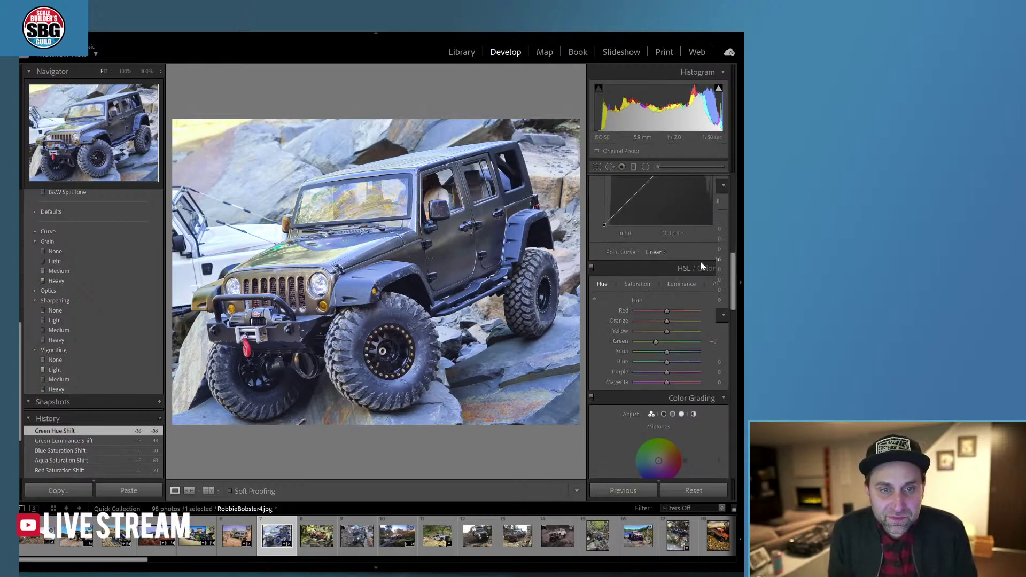
scroll(698, 262, "down", 6)
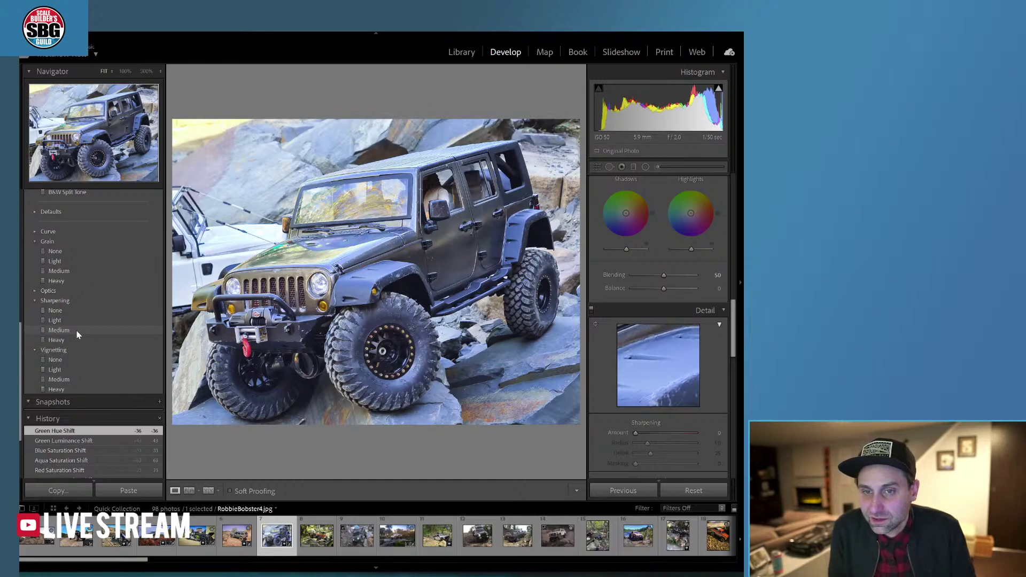
scroll(75, 371, "down", 3)
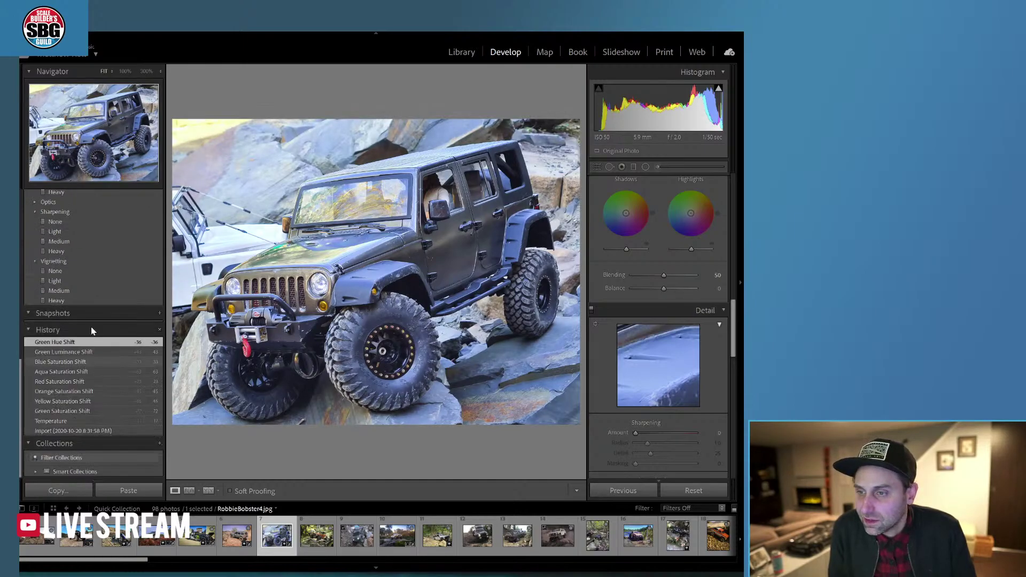
left_click(76, 292)
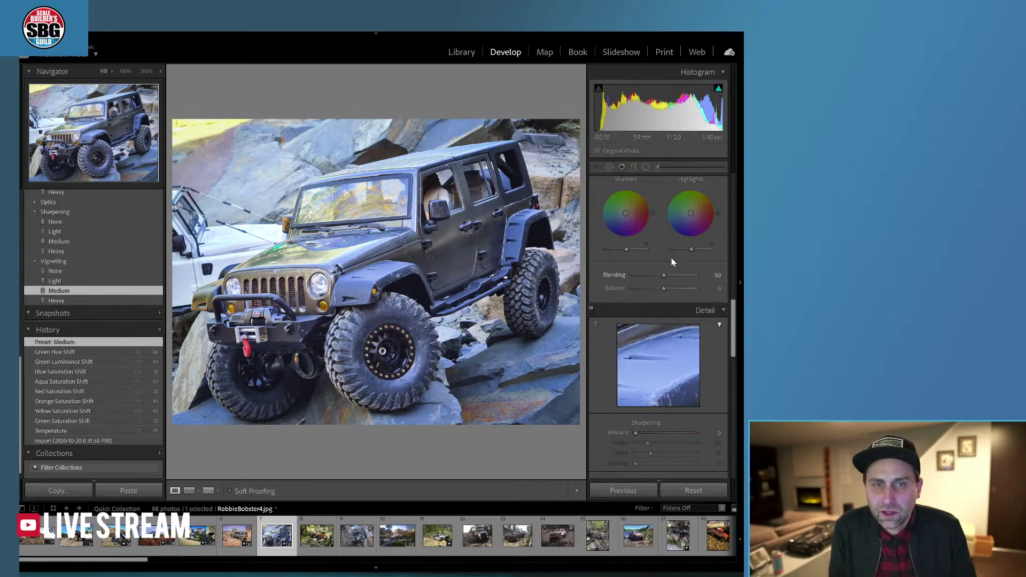
left_click_drag(736, 320, 736, 194)
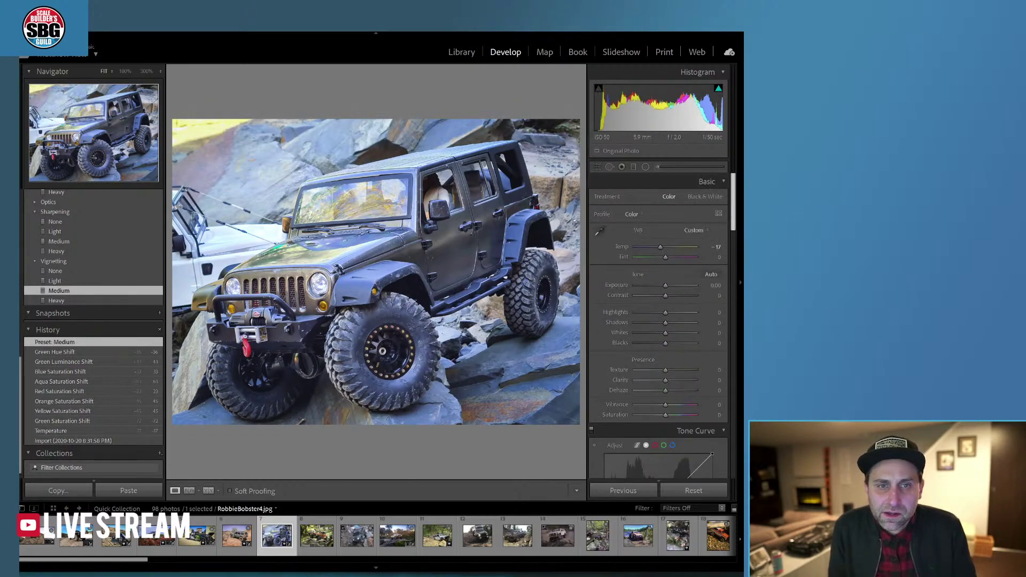
left_click_drag(666, 285, 655, 313)
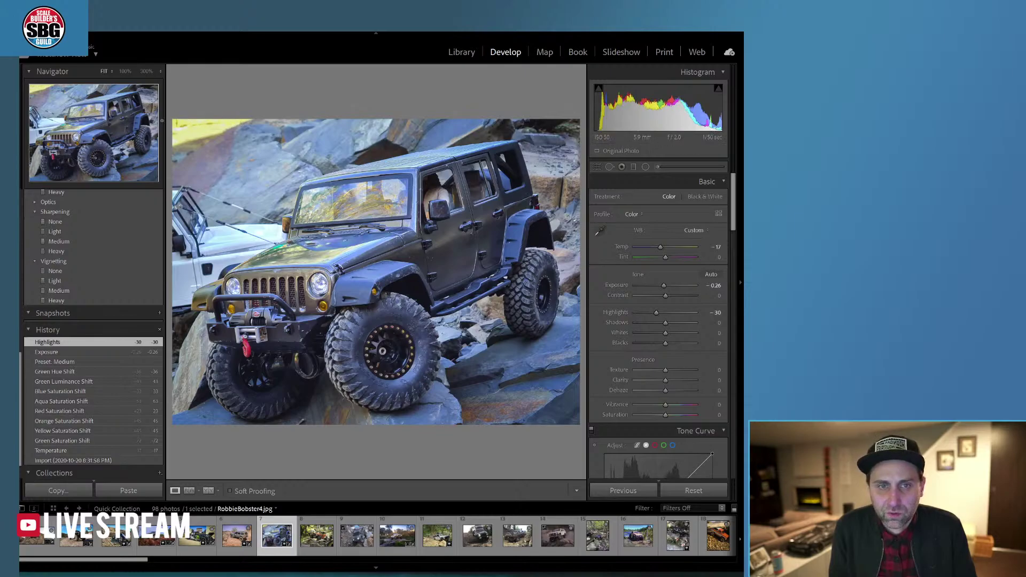
Brush over the yellow background above the rocks, with temperature -45, tint 22, exposure -0.07, contrast 24 and saturation -69
left_click(658, 167)
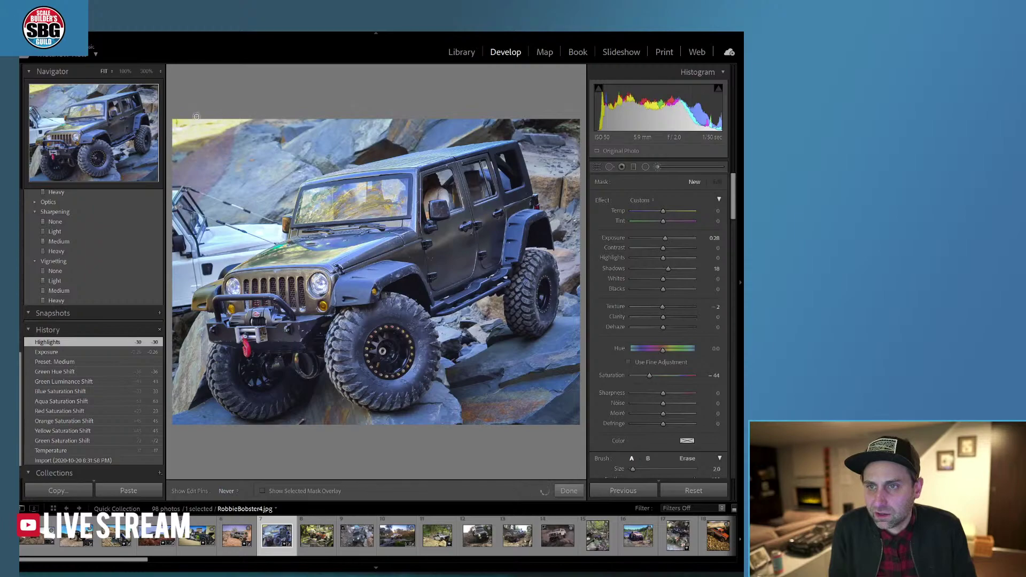
left_click_drag(250, 122, 264, 119)
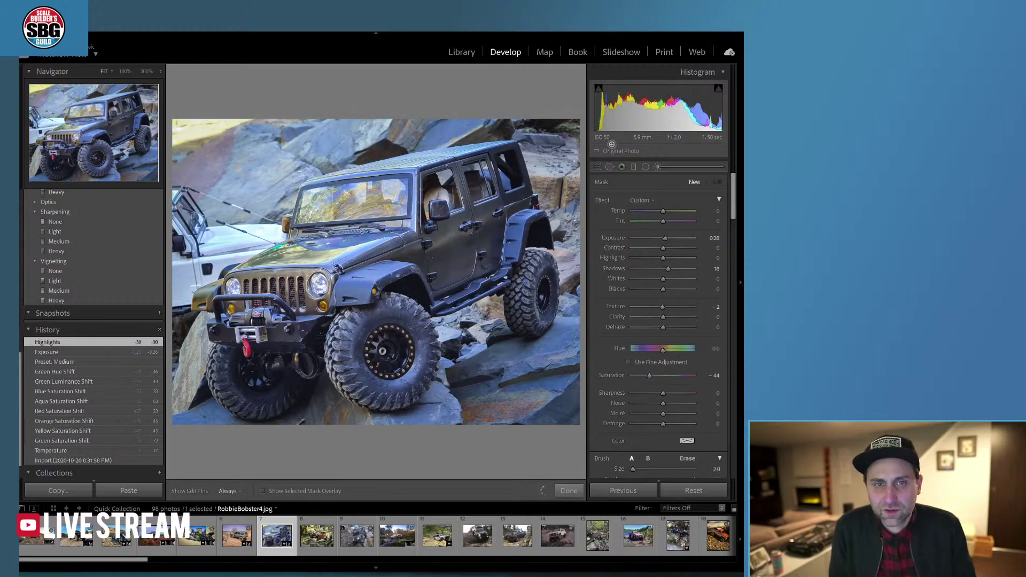
left_click_drag(663, 211, 664, 242)
left_click_drag(664, 248, 671, 249)
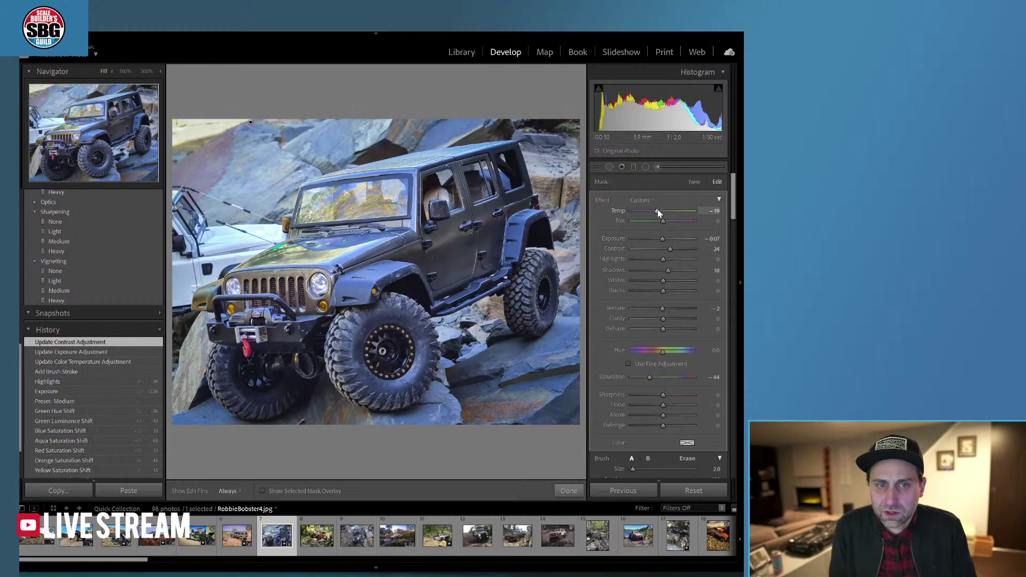
mouse_move(658, 211)
left_mouse_down()
mouse_move(648, 212)
mouse_move(670, 222)
left_mouse_up()
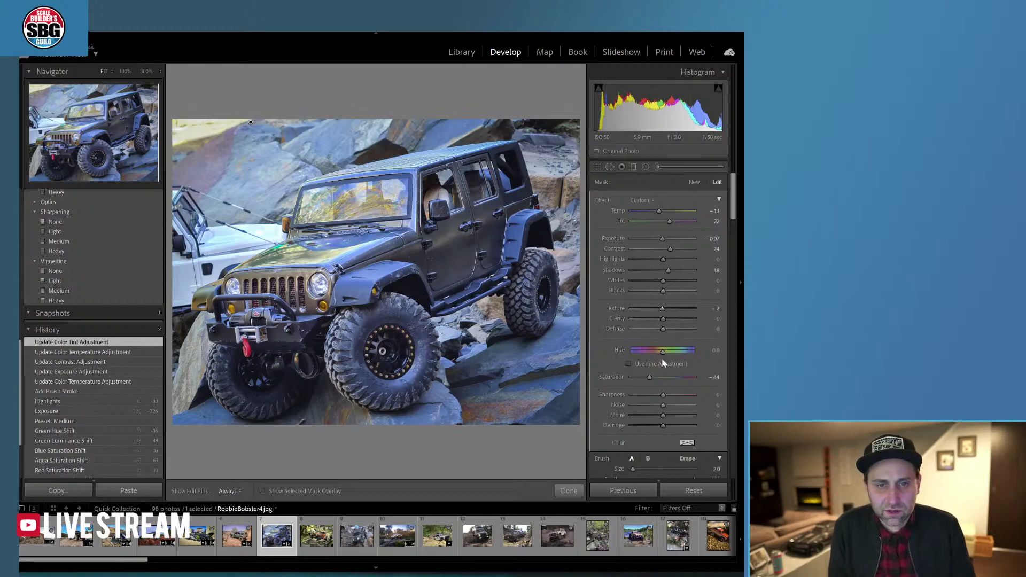
left_click_drag(639, 378, 641, 380)
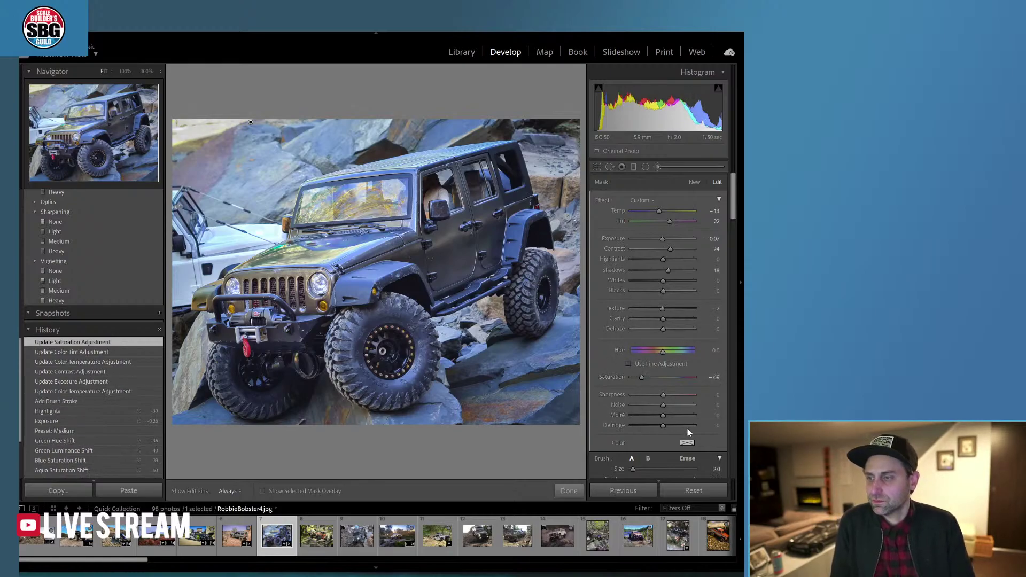
left_click_drag(659, 211, 647, 215)
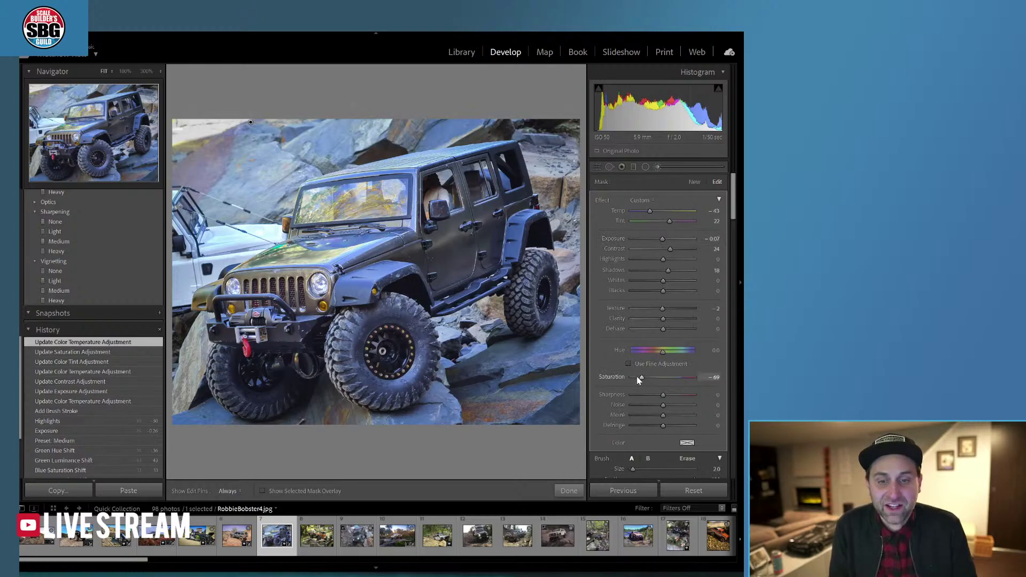
left_click(568, 491)
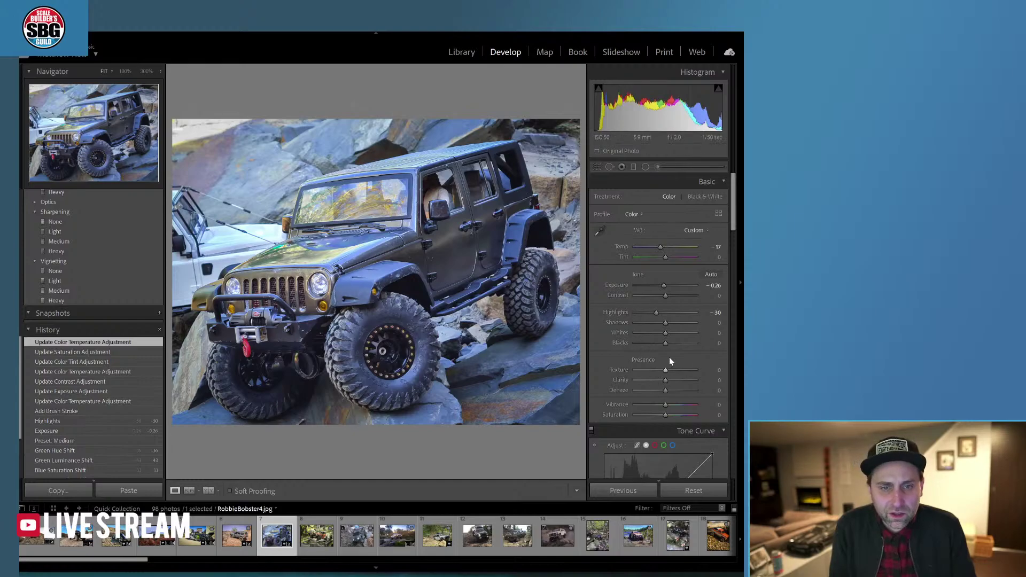
Adjust the dark Jeep photo's texture and clarity, and compare its before and after versions in full screen
mouse_move(665, 370)
left_mouse_down()
mouse_move(678, 368)
mouse_move(671, 386)
left_mouse_up()
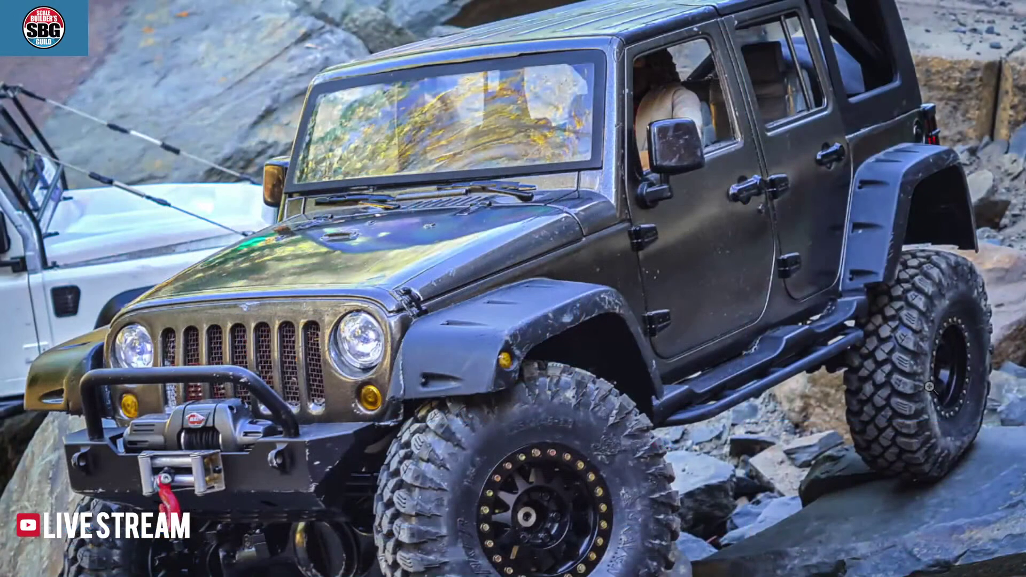
key("backslash")
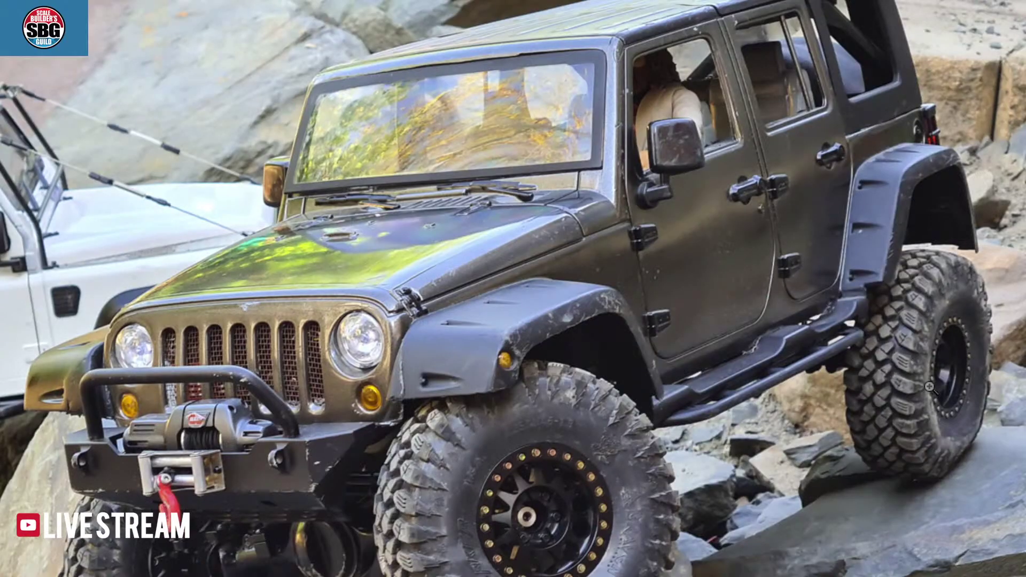
key("backslash")
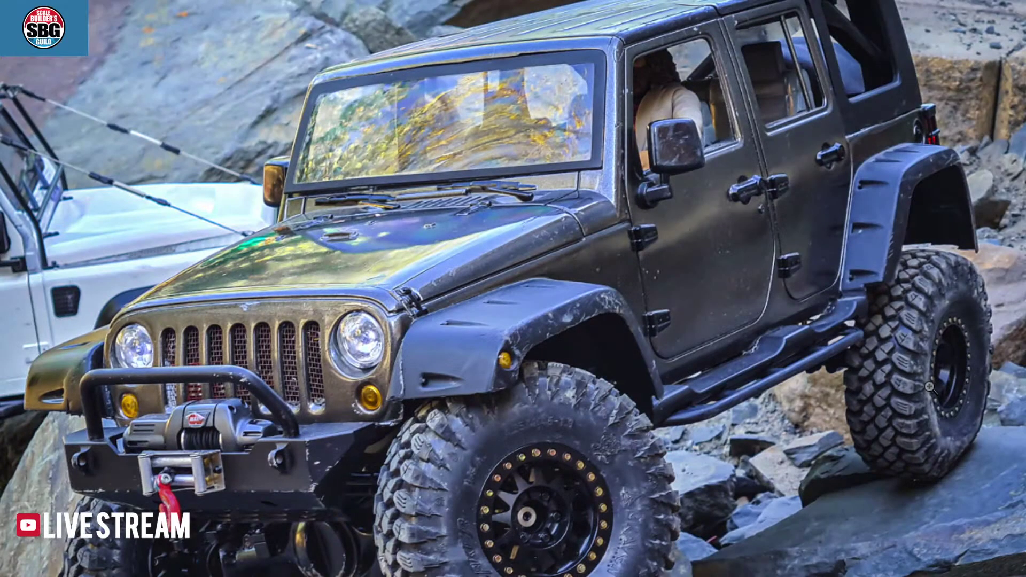
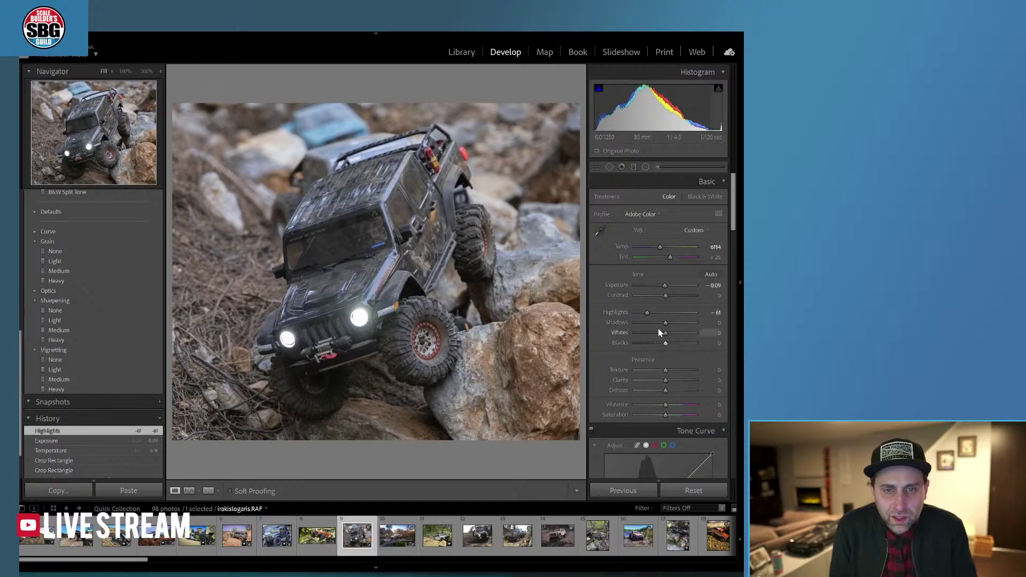
Set the black crawler photo's shadows to +15, whites to -2, blacks to -22, texture to +44 and clarity to +17
left_click_drag(666, 322, 670, 380)
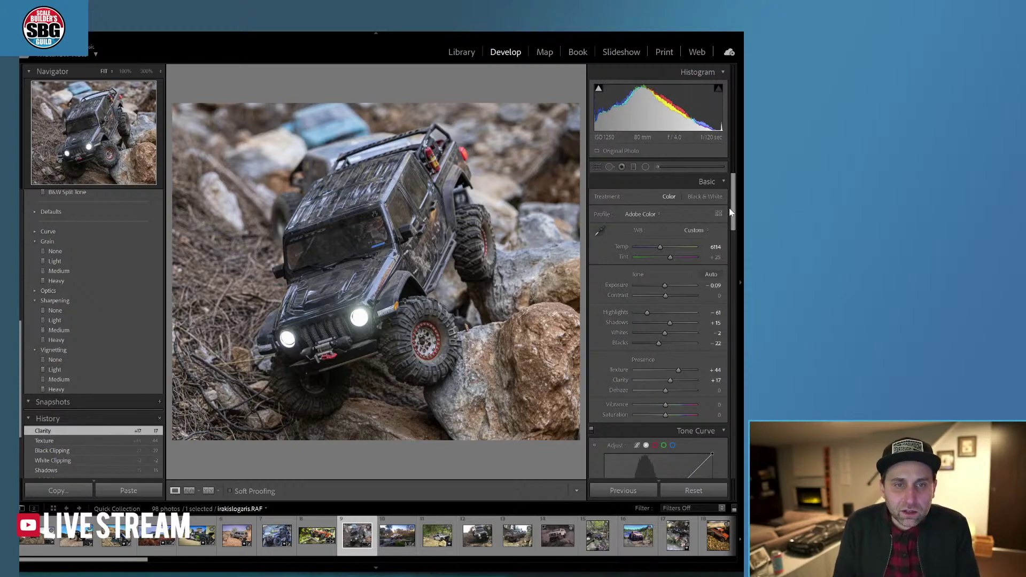
Raise the black crawler photo's blue saturation to +38
scroll(732, 227, "down", 1)
scroll(733, 227, "down", 2)
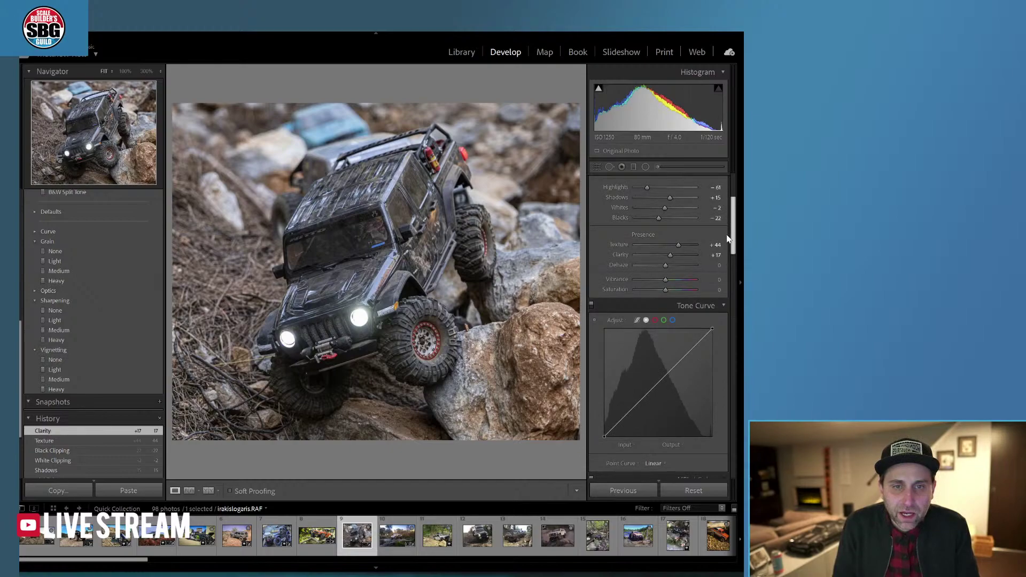
scroll(728, 238, "down", 6)
left_click(639, 248)
left_click_drag(666, 326, 677, 328)
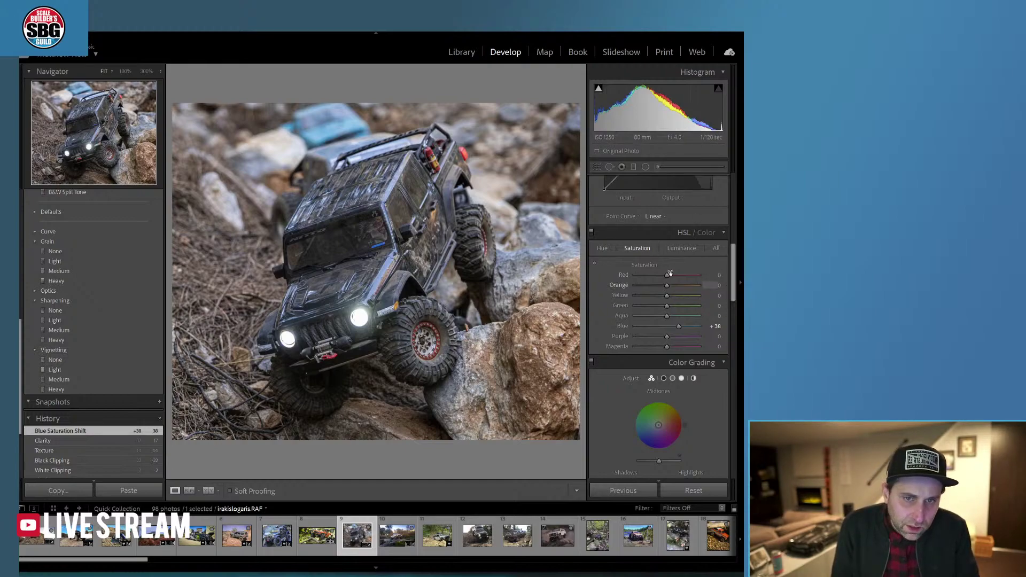
Set the black crawler photo's red saturation to +43 and red luminance to -28
mouse_move(667, 274)
left_mouse_down()
mouse_move(679, 276)
mouse_move(656, 276)
mouse_move(680, 276)
left_mouse_up()
left_click(675, 249)
left_click(637, 248)
left_click(603, 248)
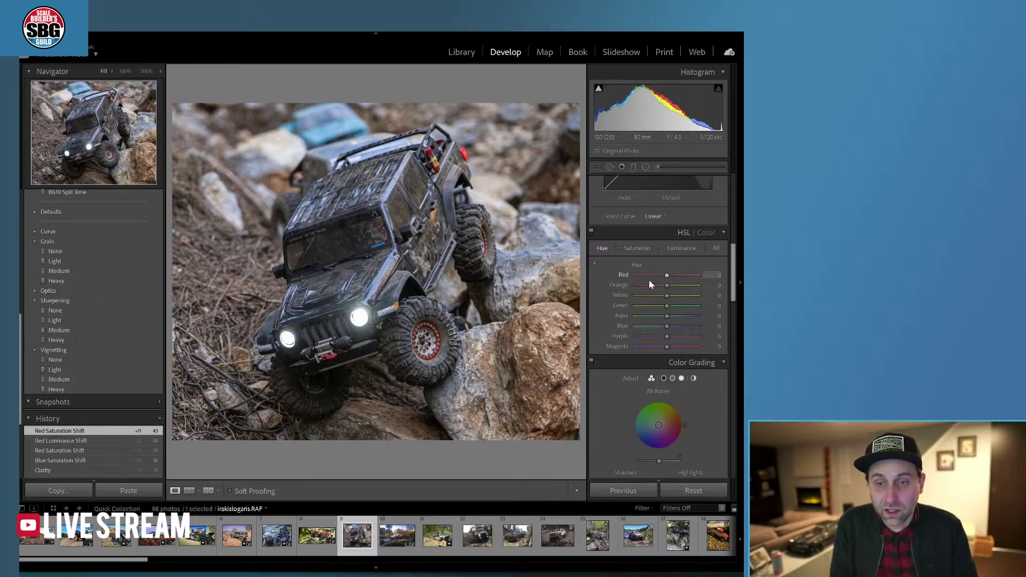
Paint an adjustment brush mask over the black crawler's wheels with a brush size of 6
left_click(657, 168)
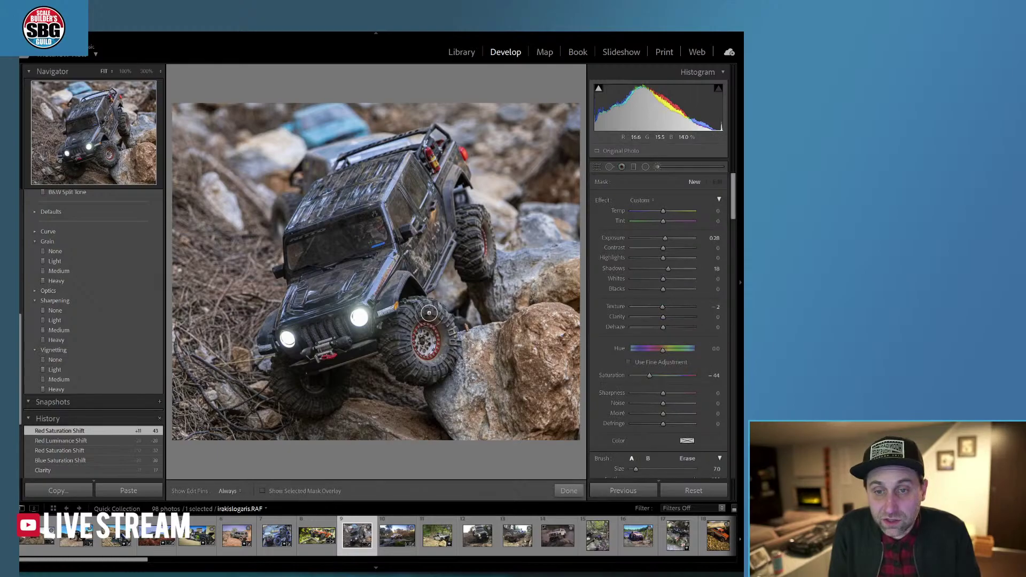
key("h")
key("bracketleft")
key("h")
key("h")
mouse_move(476, 216)
left_mouse_down()
mouse_move(471, 262)
mouse_move(463, 228)
mouse_move(472, 272)
mouse_move(468, 248)
mouse_move(462, 257)
mouse_move(465, 267)
mouse_move(474, 224)
mouse_move(467, 249)
left_mouse_up()
mouse_move(282, 391)
left_mouse_down()
mouse_move(295, 406)
mouse_move(403, 428)
mouse_move(443, 406)
left_mouse_up()
key("h")
left_click_drag(451, 332, 441, 374)
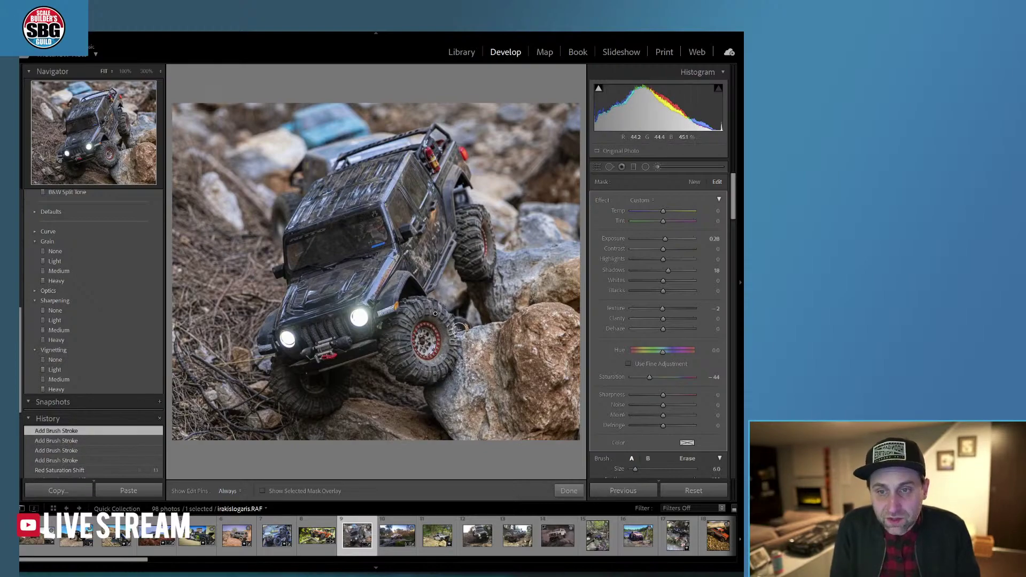
key("h")
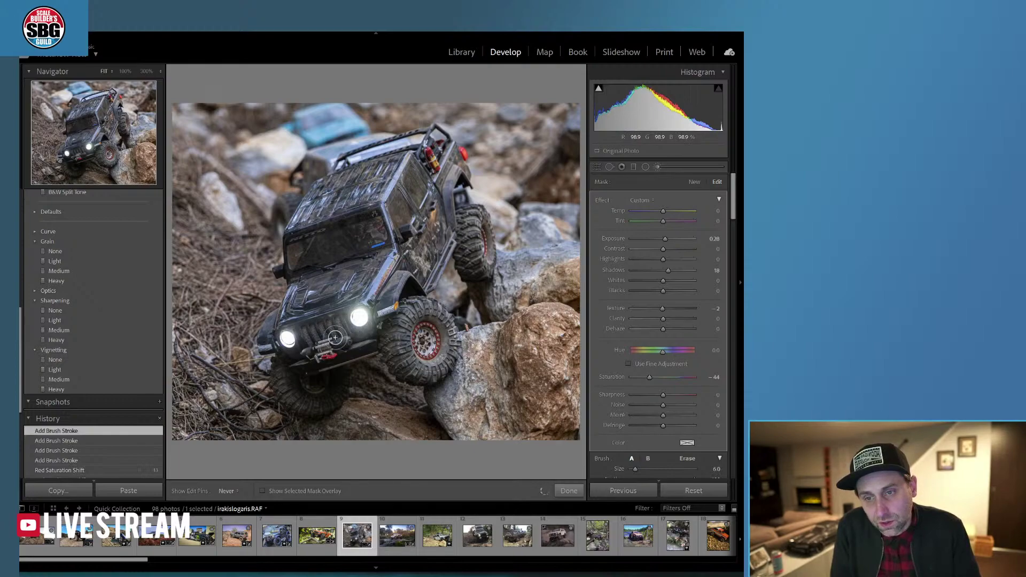
key("h")
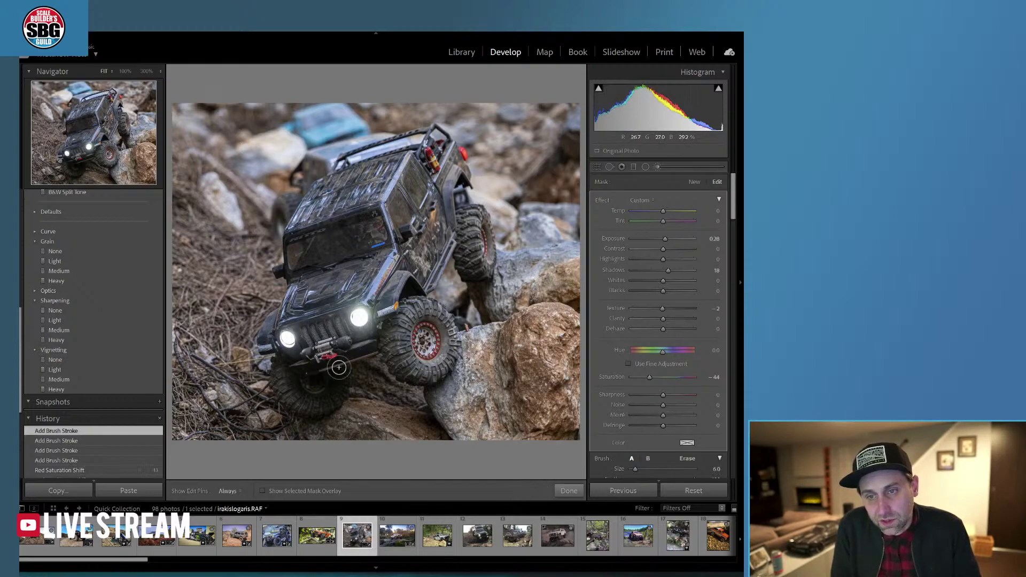
Give the brushed wheel areas a saturation of 43 and an exposure of 0.33, and finish the brush adjustment
left_click_drag(652, 379, 677, 375)
left_click_drag(665, 239, 665, 240)
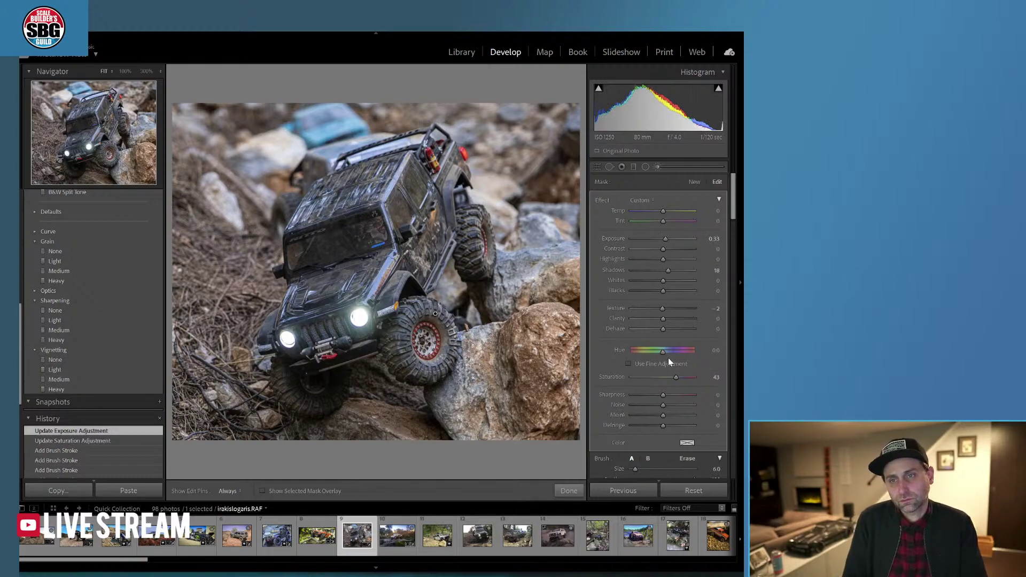
left_click(567, 491)
Set the black crawler photo's orange saturation to +46 and orange luminance to +14
left_click_drag(732, 203, 734, 277)
left_click(634, 234)
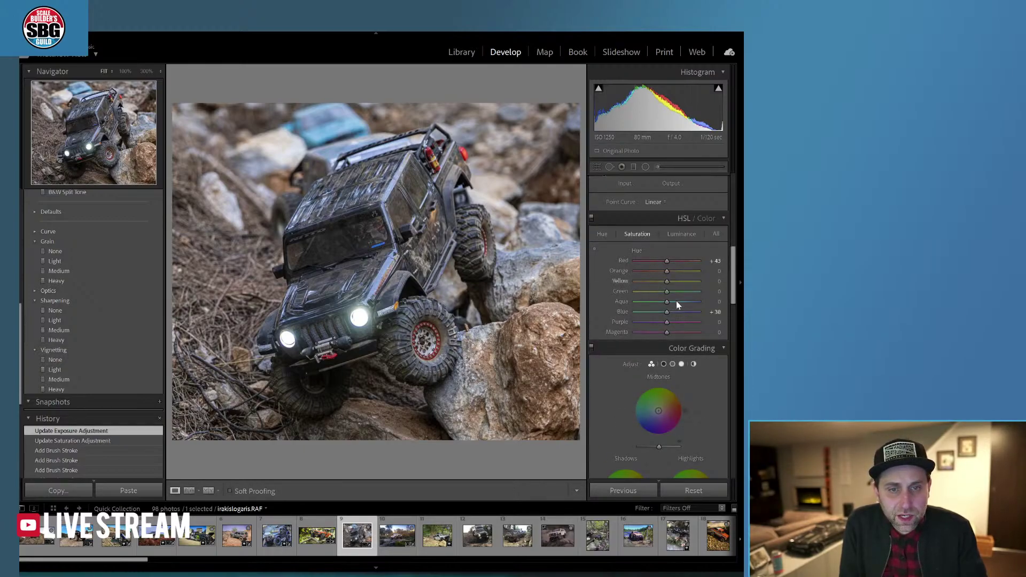
left_click_drag(667, 271, 681, 272)
left_click(682, 234)
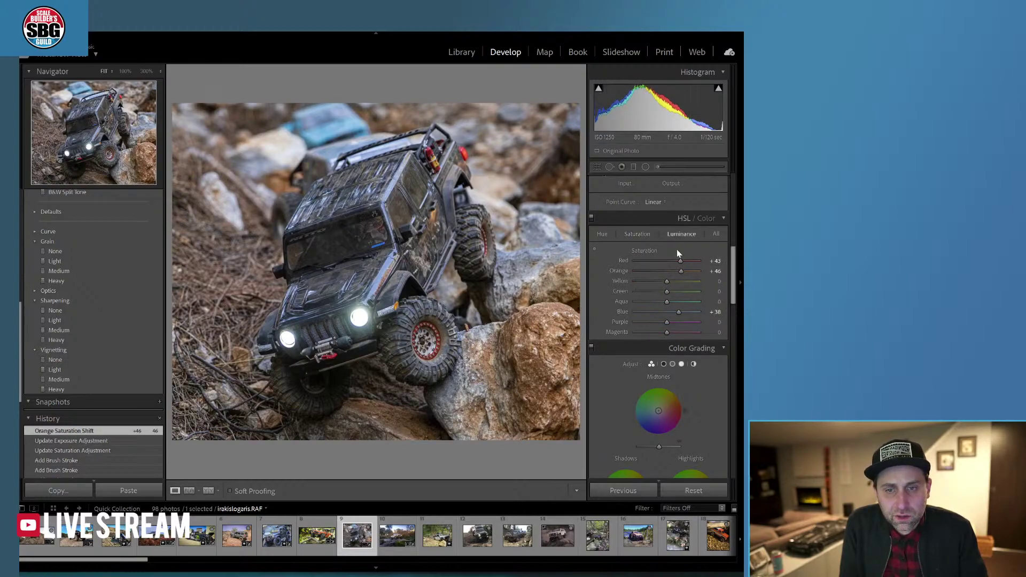
mouse_move(668, 271)
left_mouse_down()
mouse_move(679, 271)
mouse_move(649, 272)
mouse_move(674, 271)
left_mouse_up()
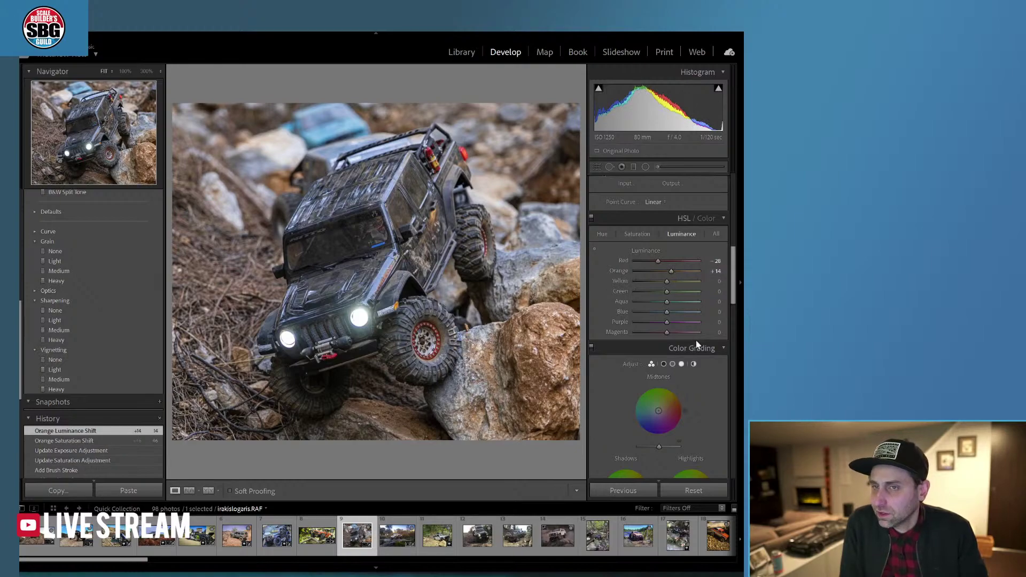
Inspect the roof at full size and apply the Medium vignetting preset to the whole photo
left_click(307, 162)
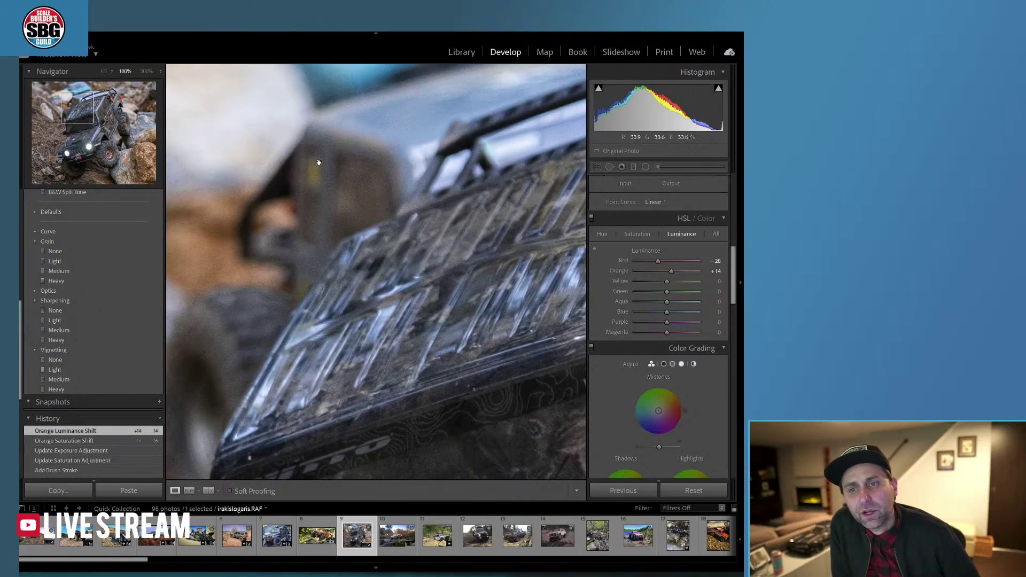
left_click(328, 208)
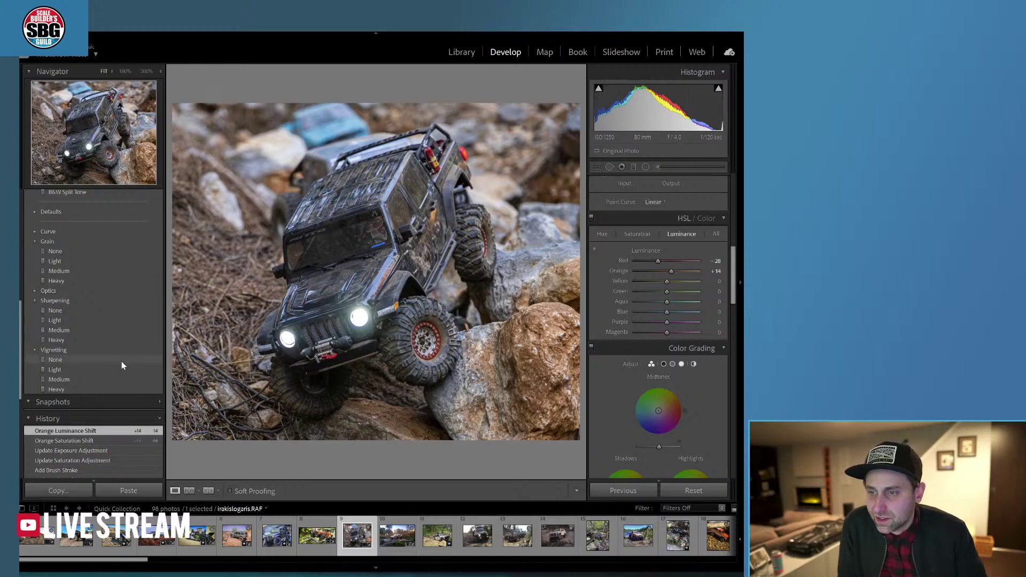
left_click(63, 379)
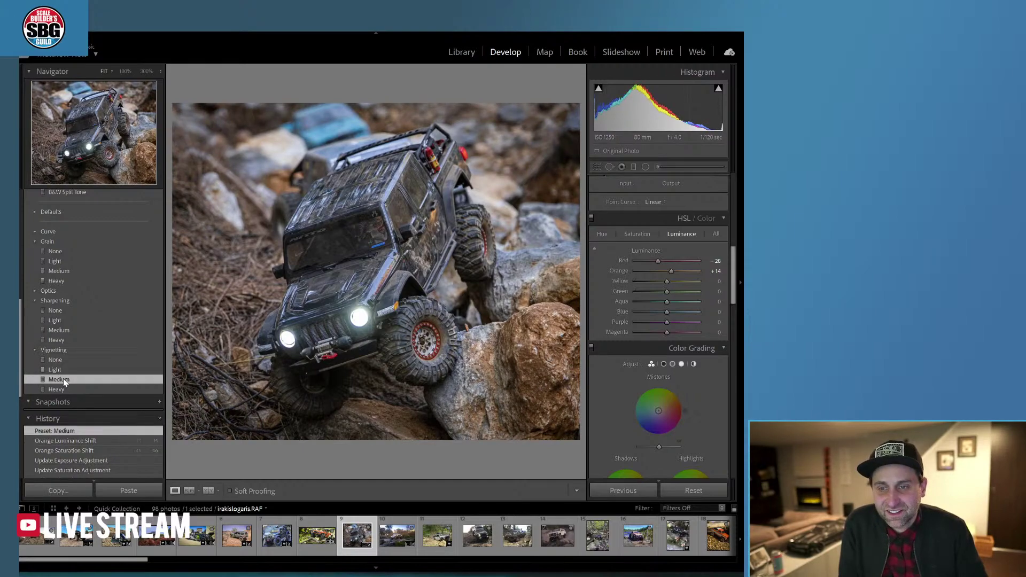
Add a radial filter around the headlight beside the front wheel, with temperature -36, exposure -0.82 and highlights 19
left_click(646, 167)
mouse_move(353, 313)
left_mouse_down()
mouse_move(367, 325)
mouse_move(358, 317)
left_mouse_up()
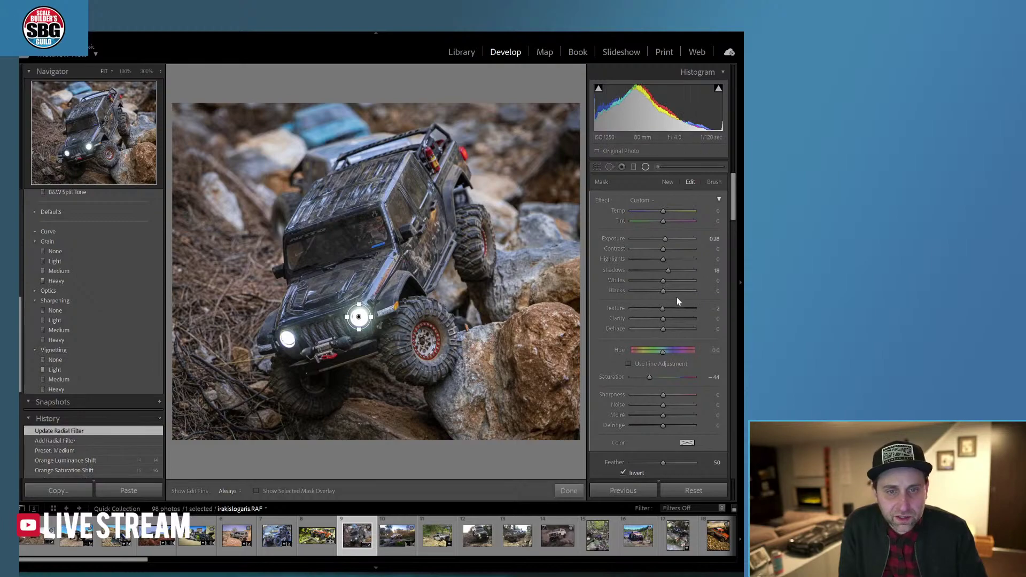
left_click_drag(671, 210, 666, 261)
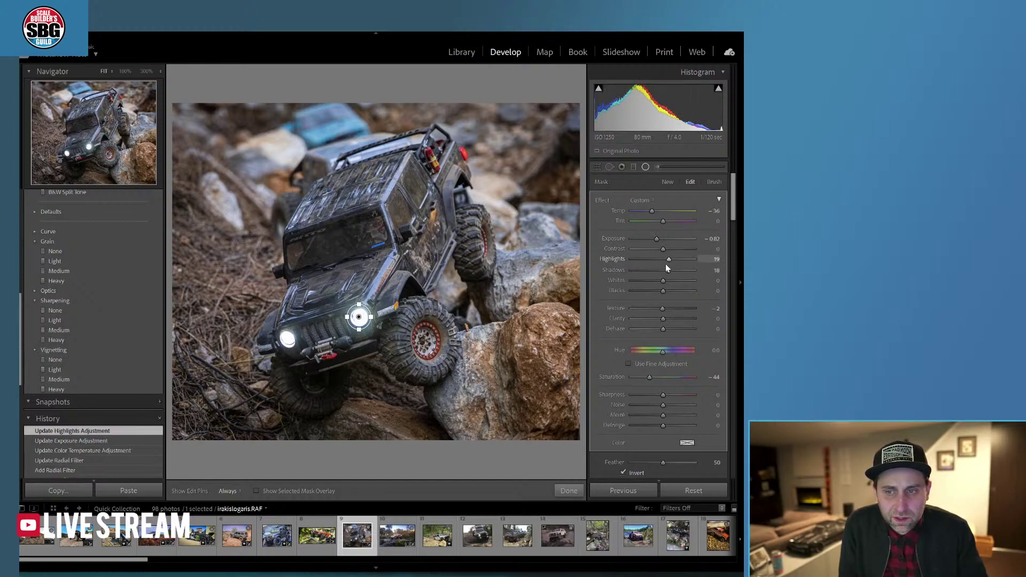
Duplicate the headlight's radial filter and place the copy over the crawler's other headlight
right_click(358, 318)
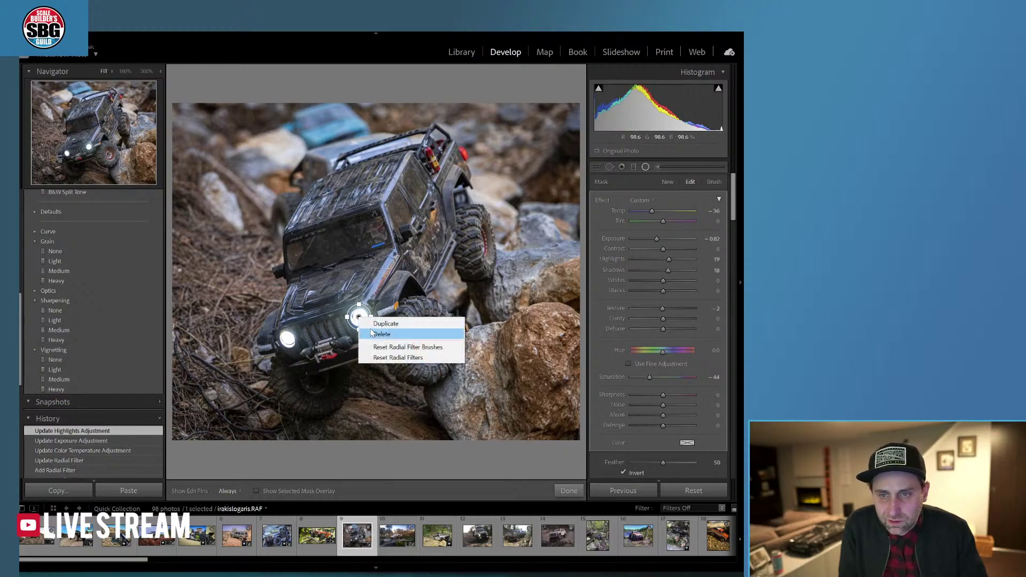
left_click(377, 323)
left_click_drag(358, 316, 287, 340)
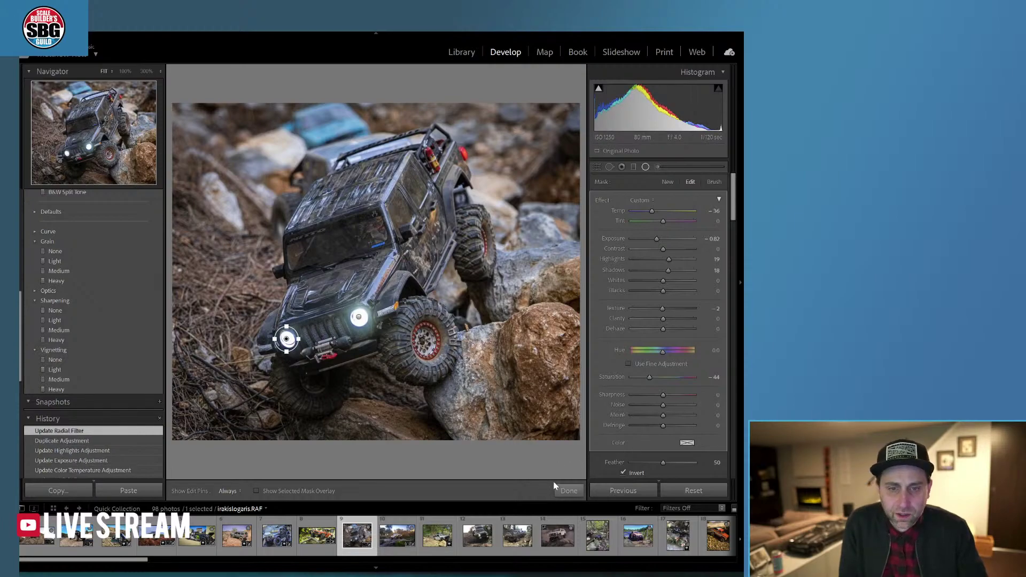
left_click(562, 488)
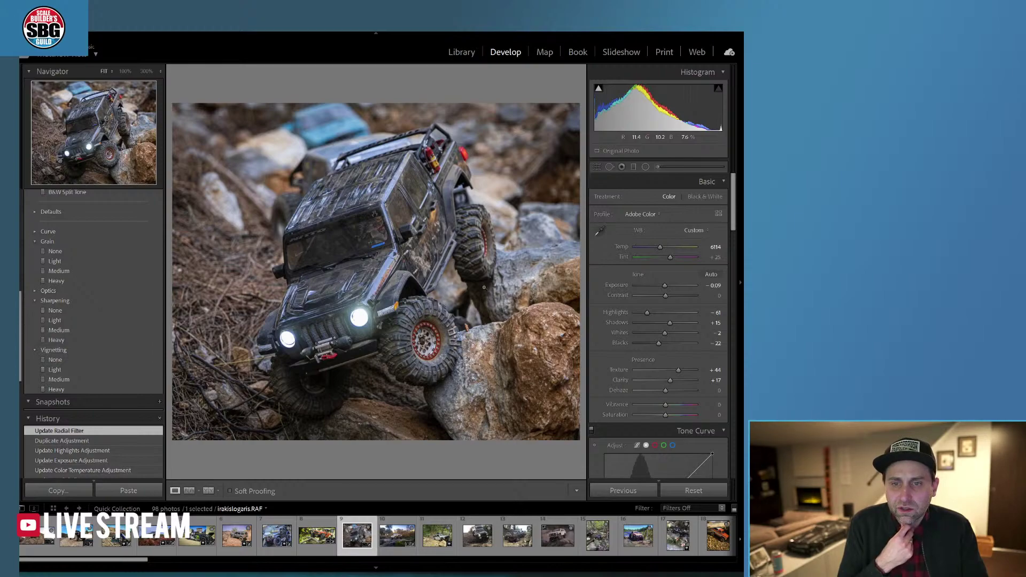
Brush over the large front wheel's rim with an exposure of 0.64
left_click(657, 166)
left_click(432, 340)
left_click_drag(667, 239, 668, 238)
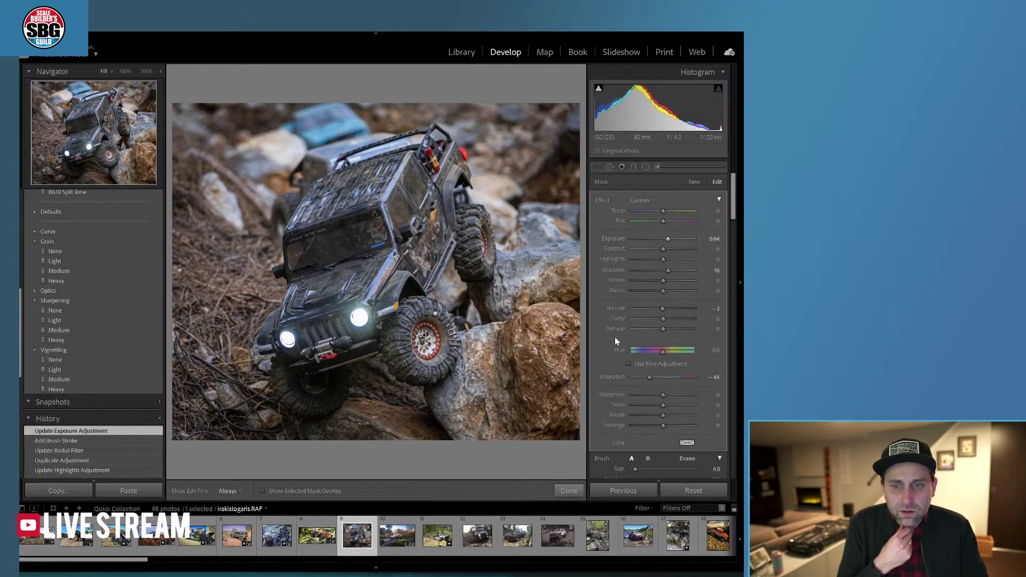
left_click(568, 490)
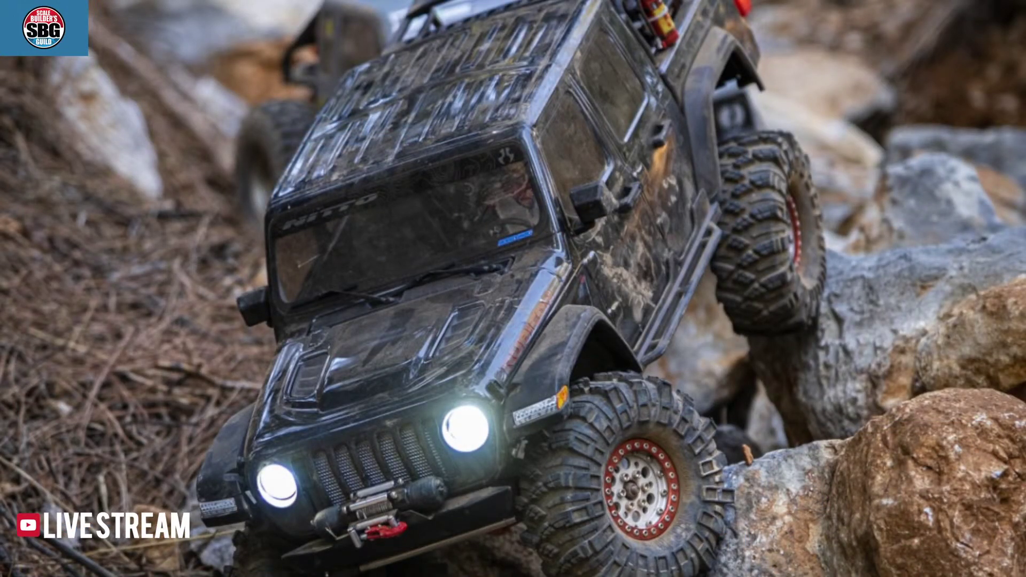
Compare the black crawler photo's before and after versions in full screen
key("backslash")
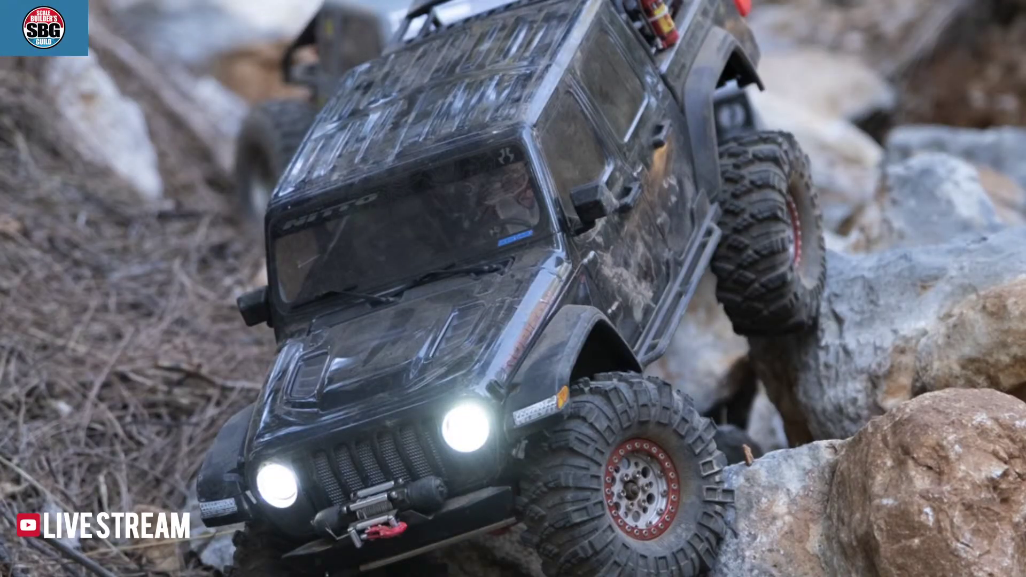
key("backslash")
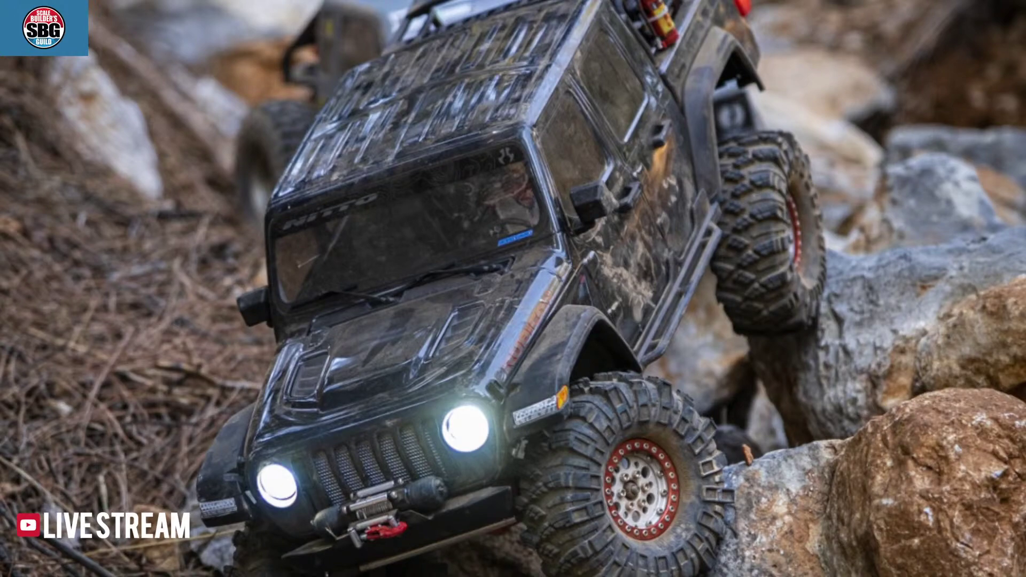
key("backslash")
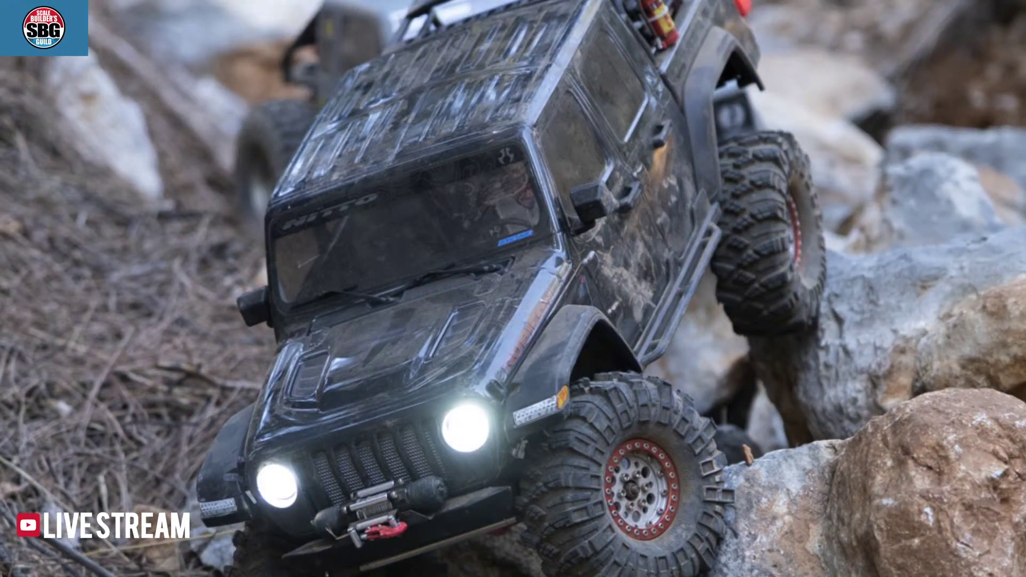
key("backslash")
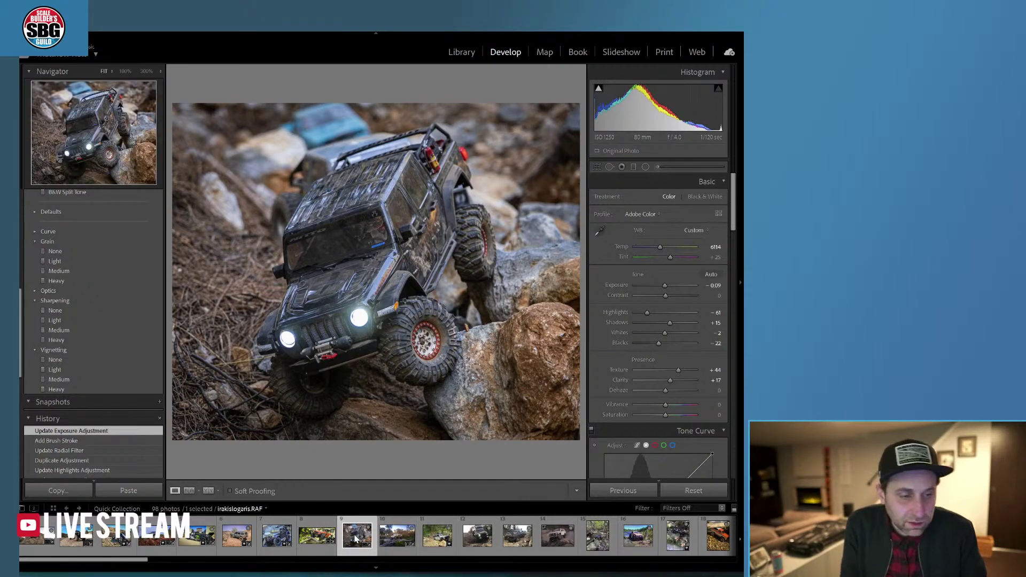
Open the next photo in the collection, the truck standing on rocks with trees and sky behind it
left_click(393, 538)
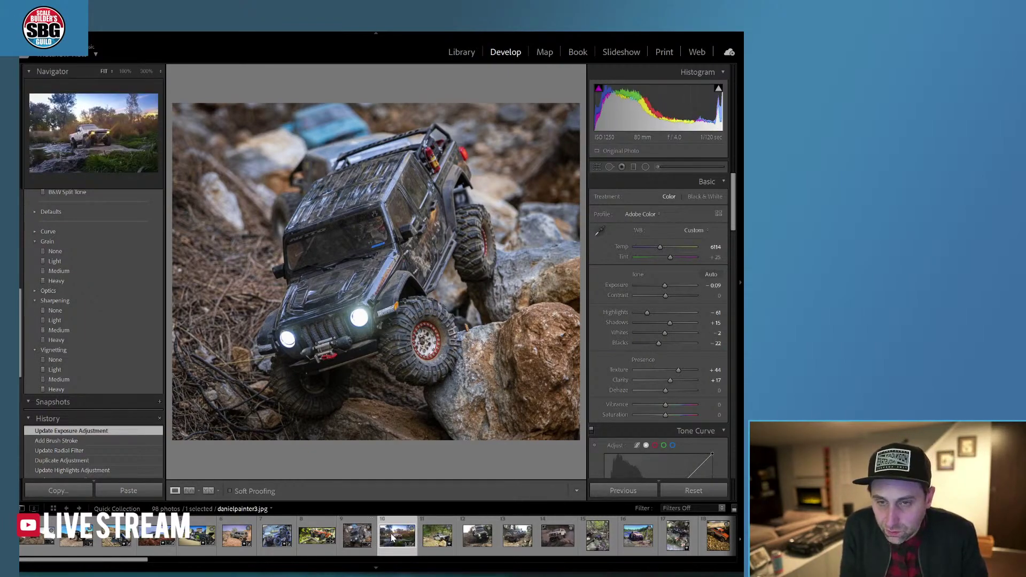